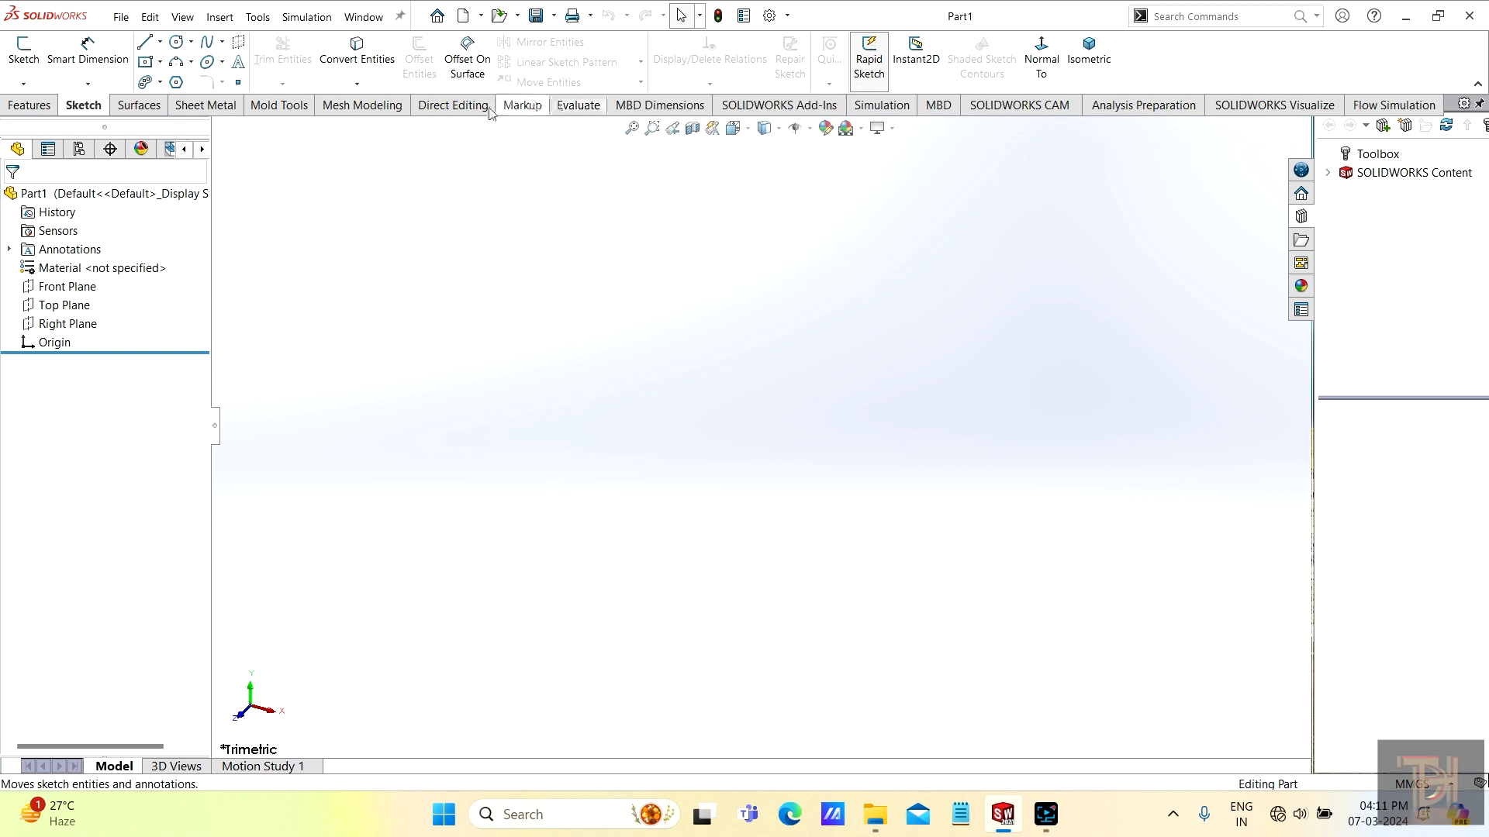
Start a sketch on the Front Plane and draw a vertical centerline through the origin, about 164 mm long.
click(51, 289)
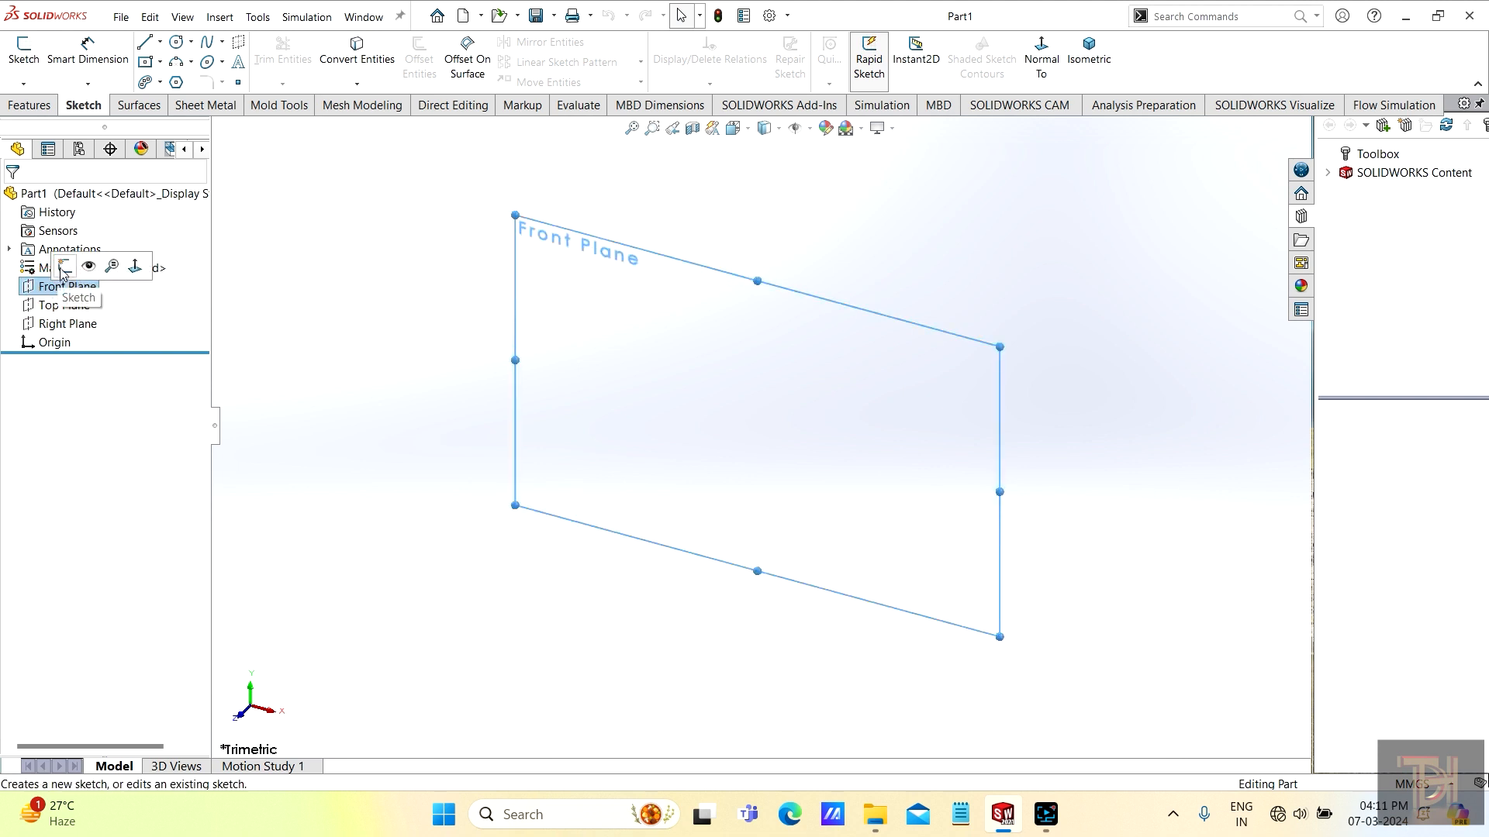
click(61, 271)
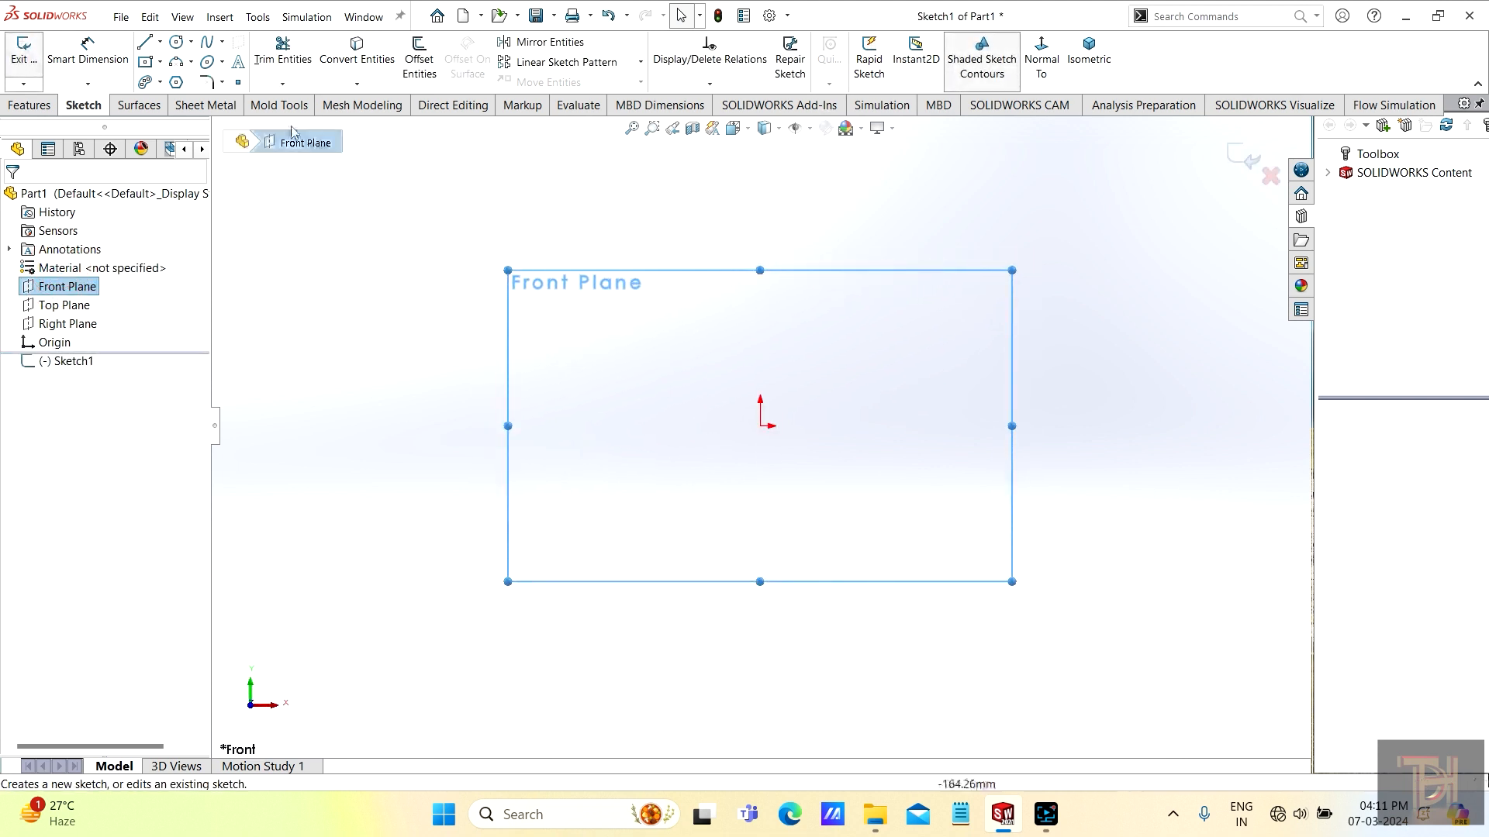
click(161, 43)
click(182, 82)
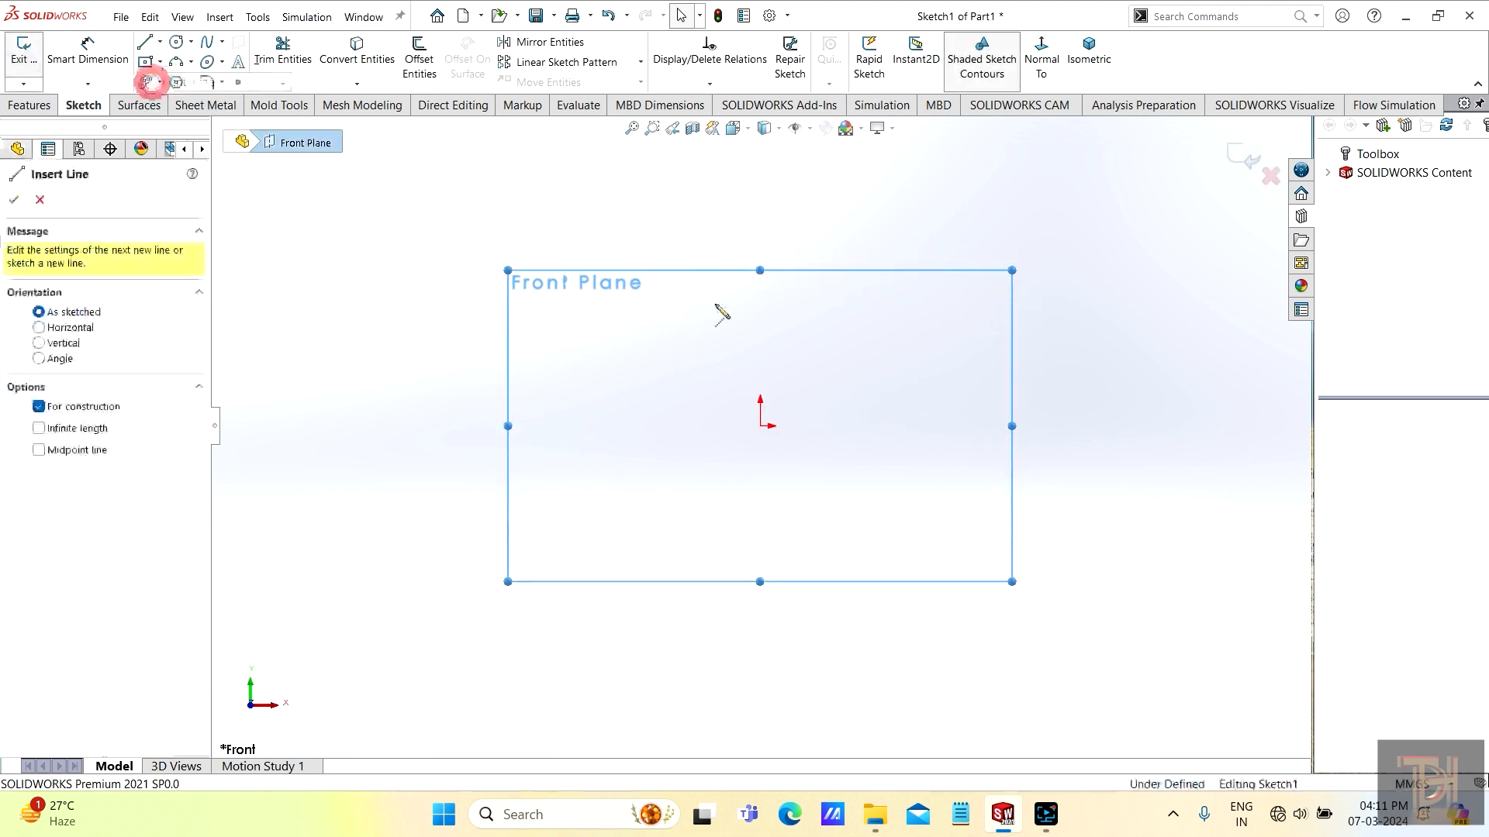
click(760, 203)
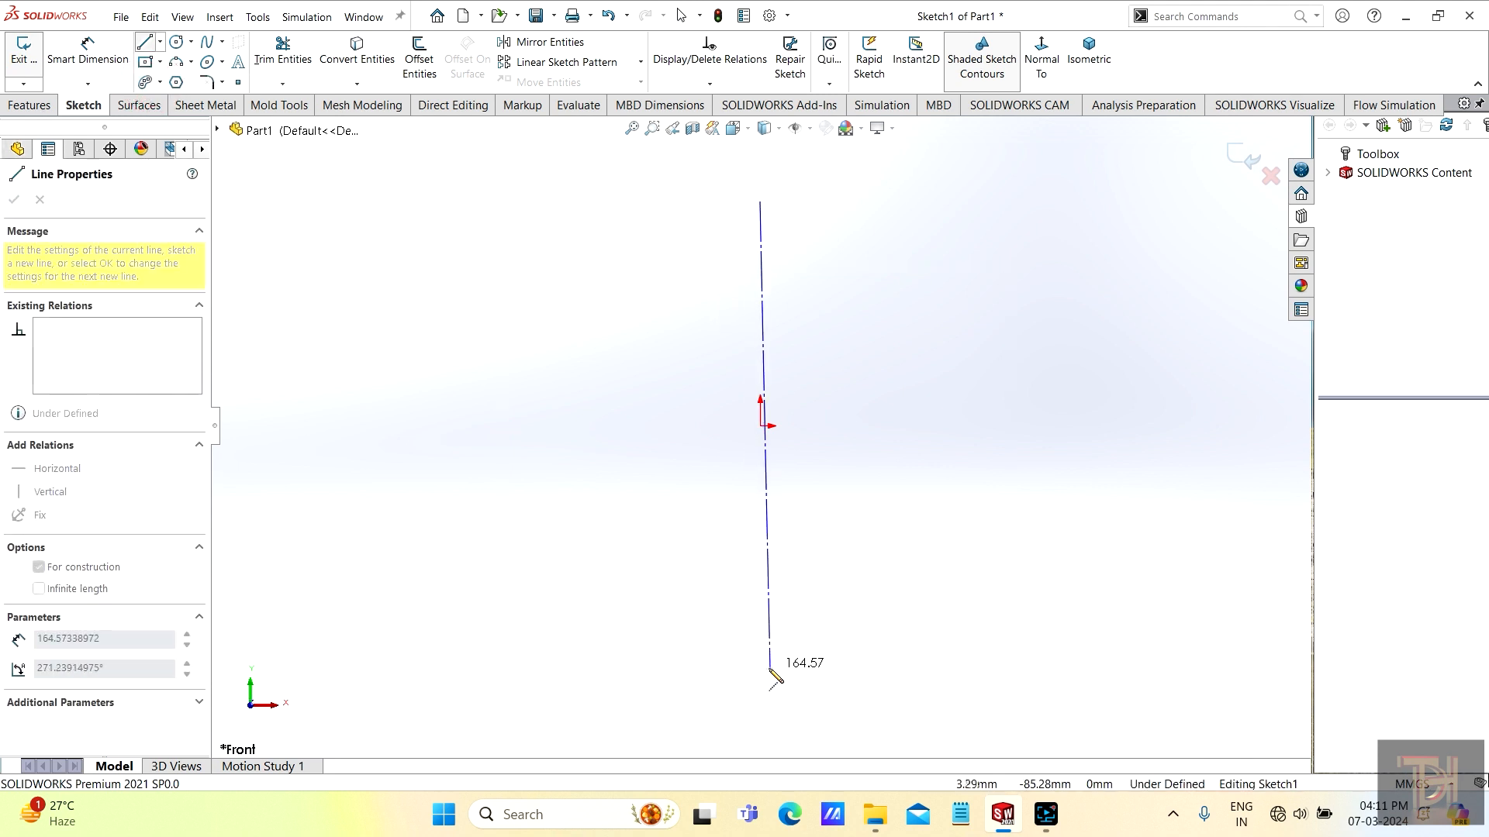
click(760, 668)
right_click(868, 553)
click(923, 556)
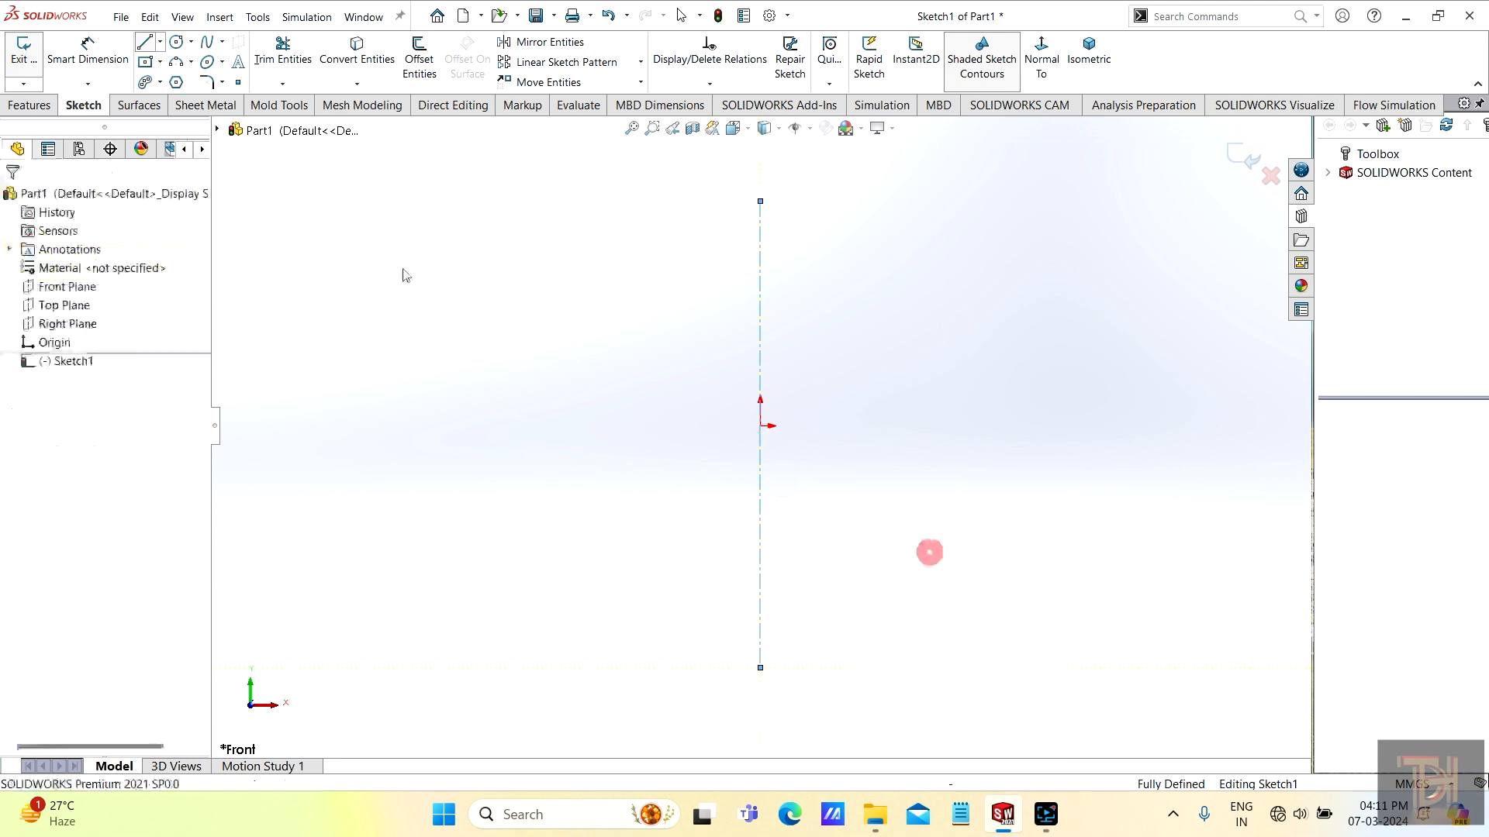
Draw a horizontal centerline through the origin, about 234 mm long, crossing the vertical one.
click(159, 43)
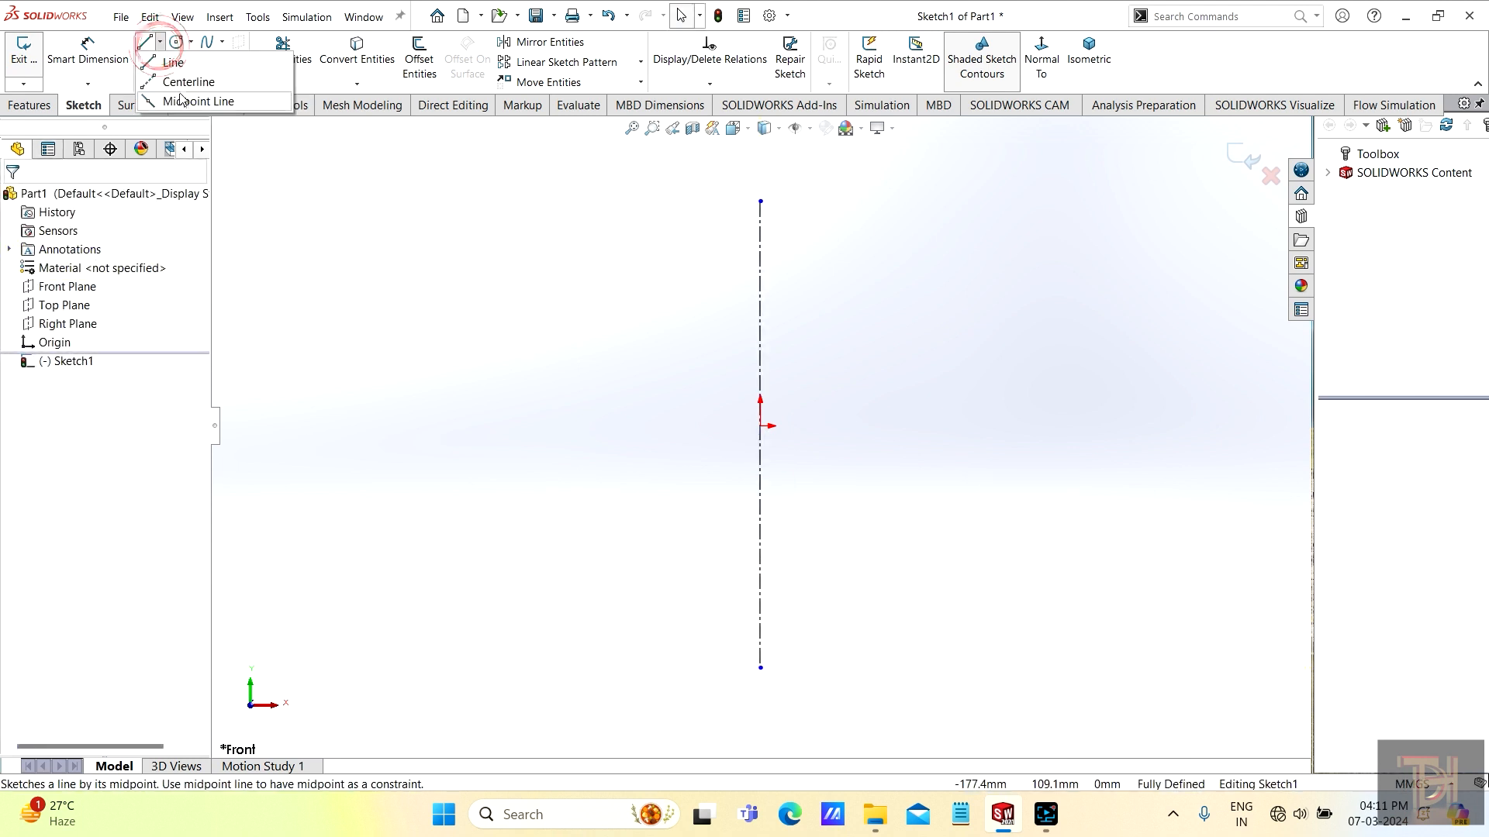
click(169, 56)
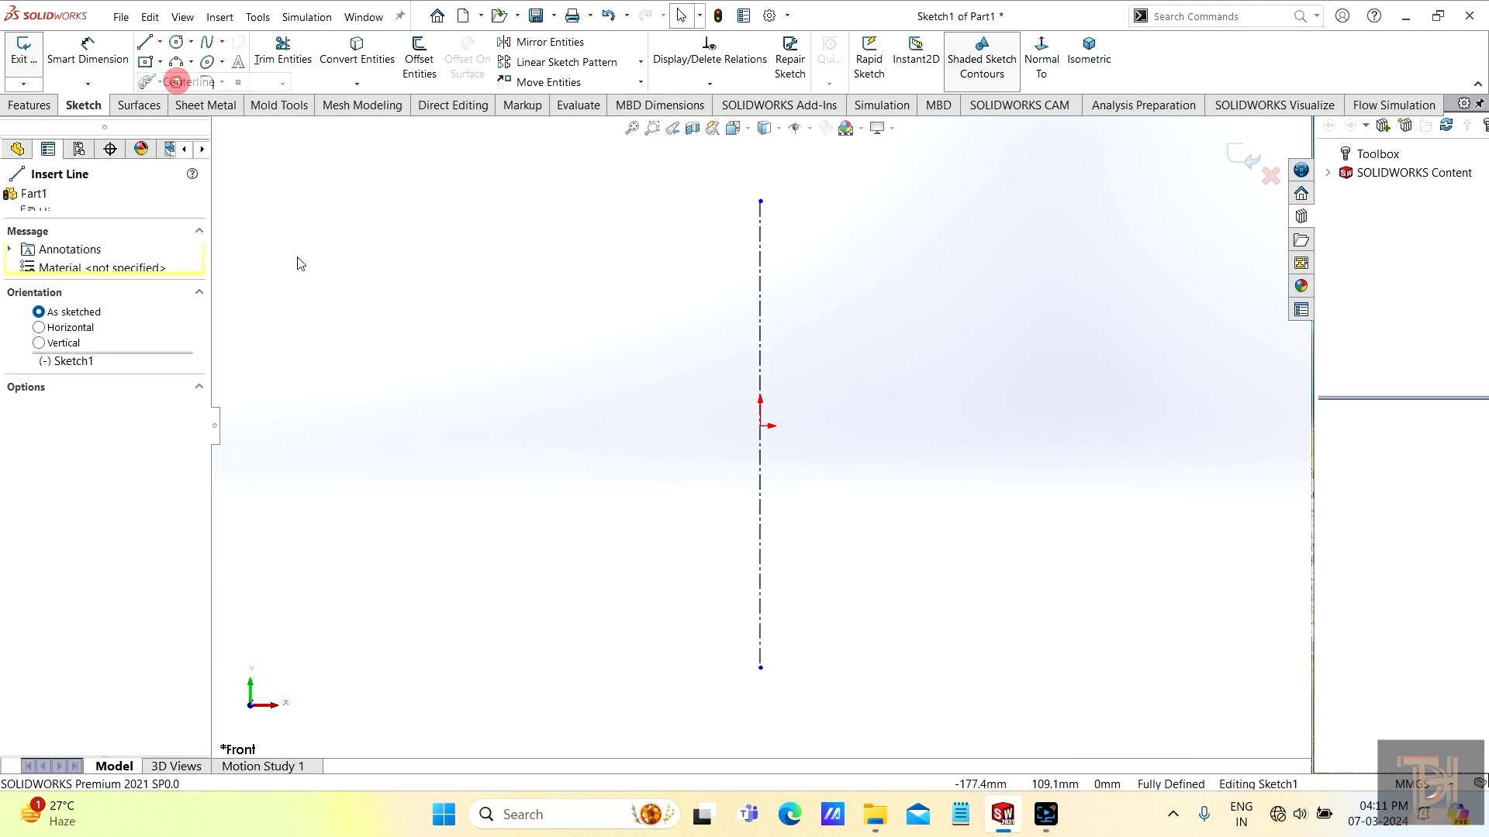
click(390, 426)
click(1055, 425)
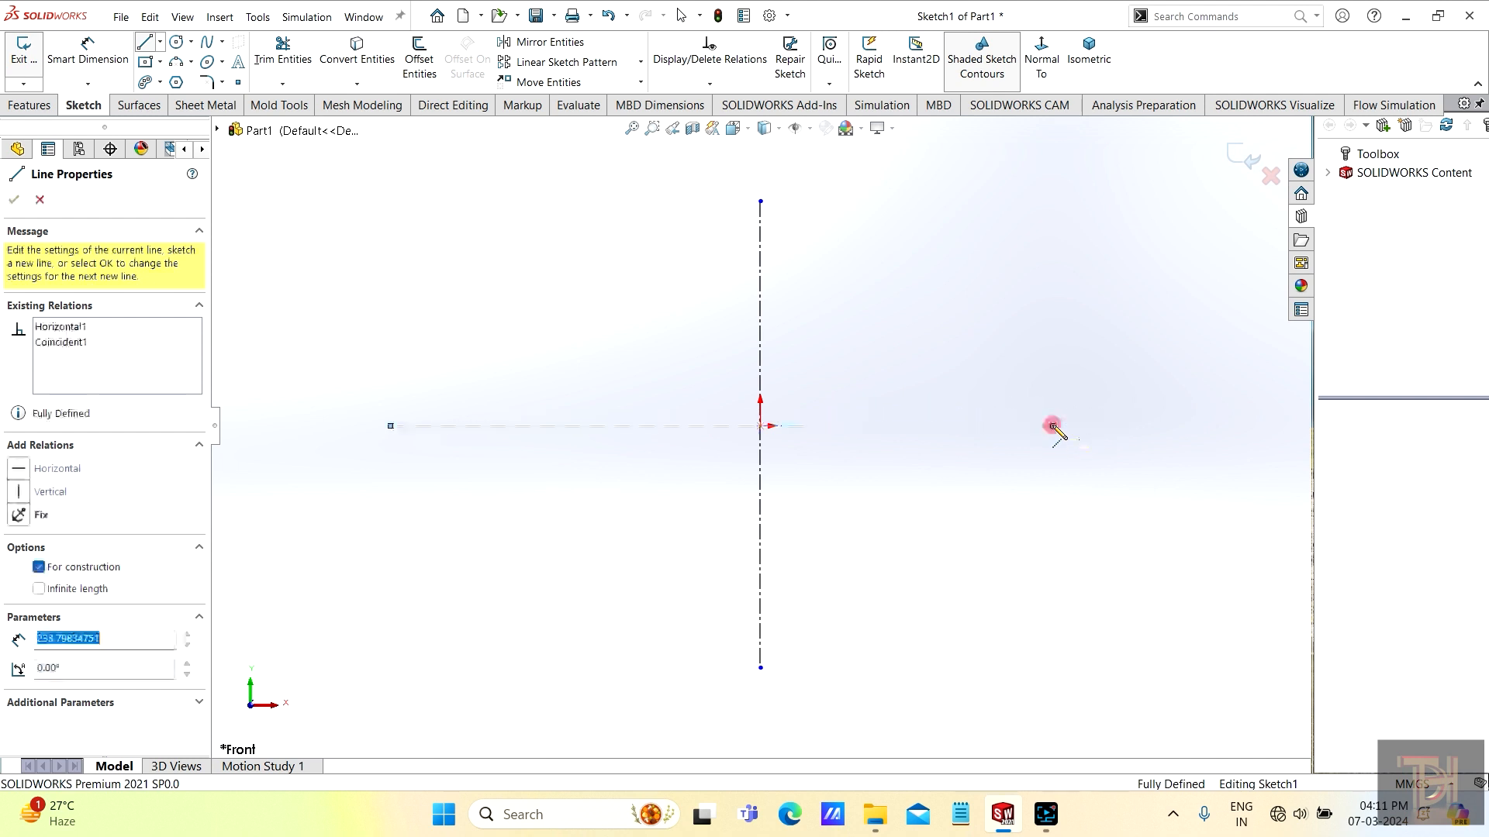
right_click(1039, 459)
click(1072, 471)
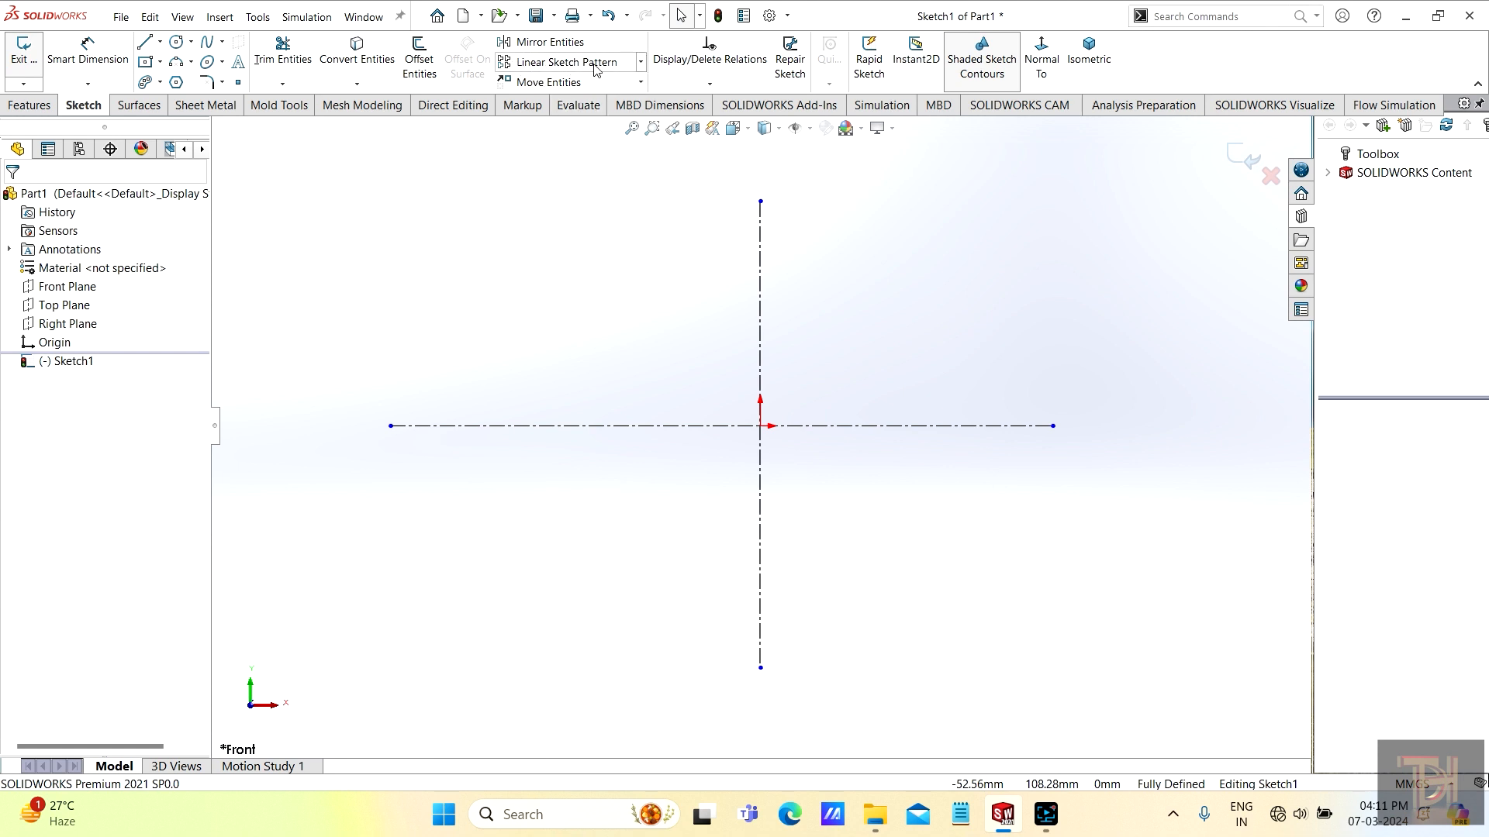
click(642, 67)
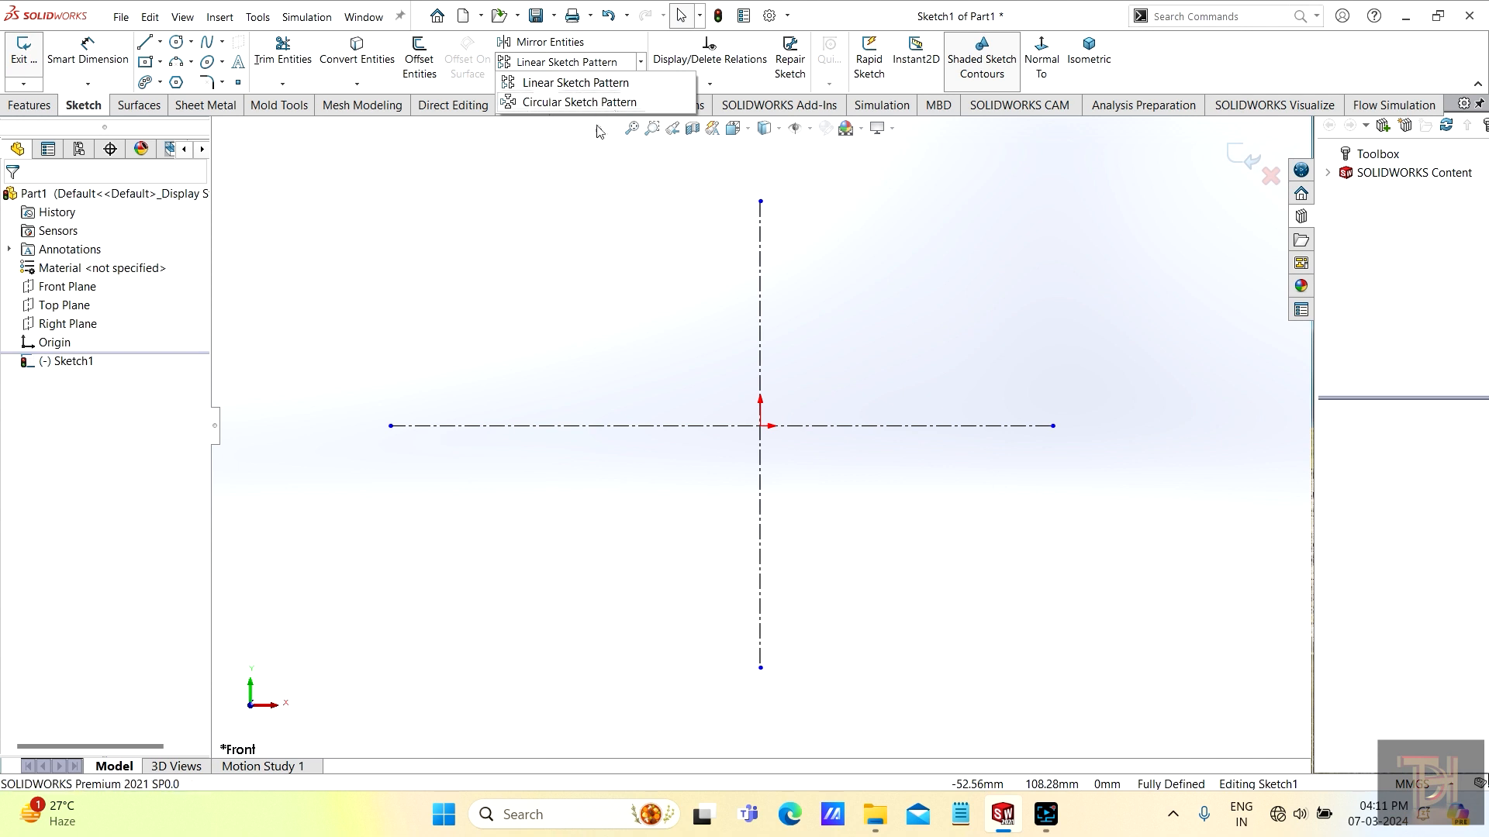
click(492, 252)
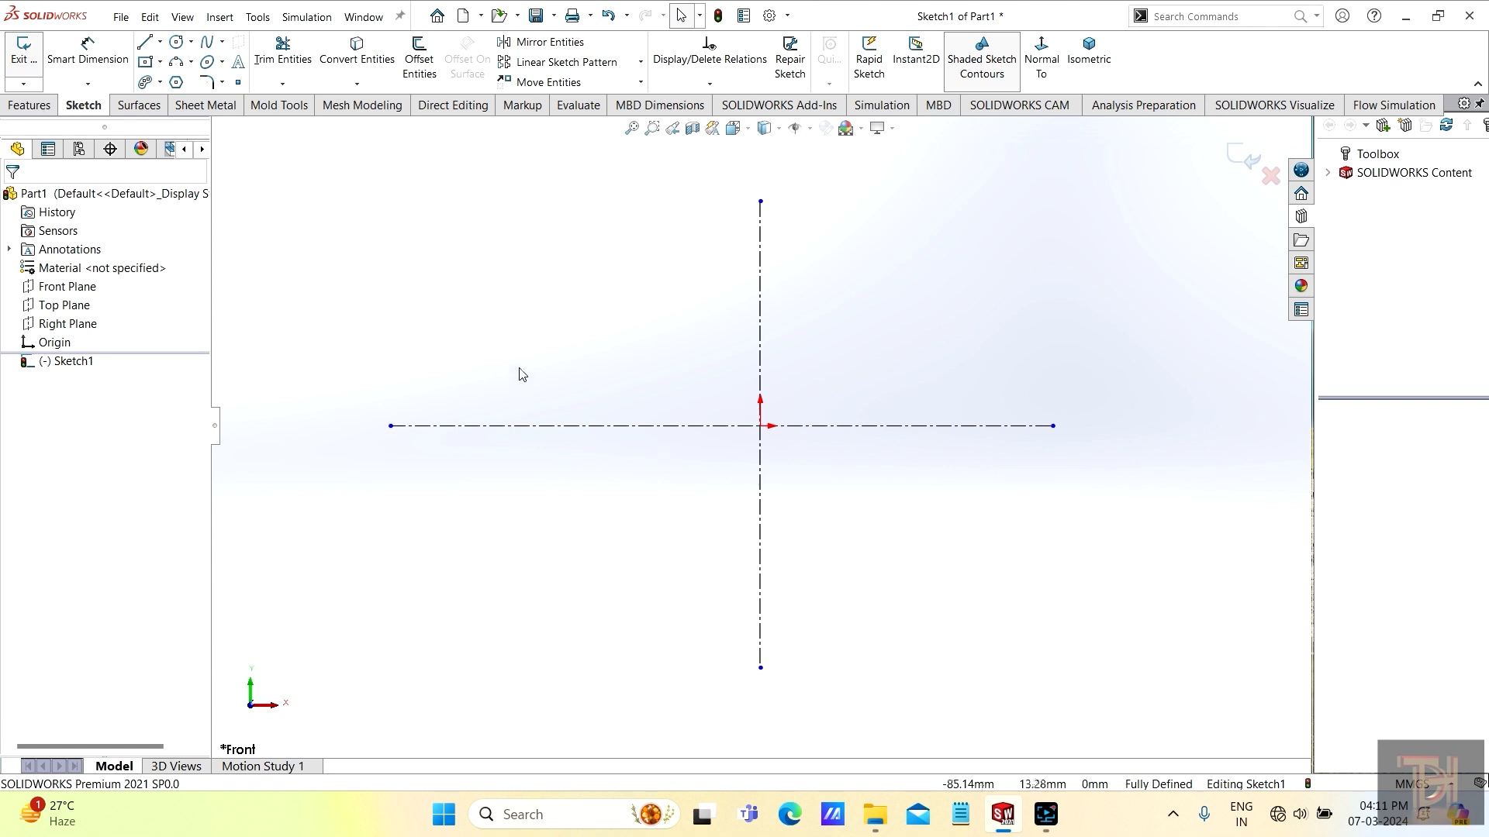
Sketch a center rectangle about 22 by 18 mm in the upper-left quadrant of the centerlines.
click(146, 62)
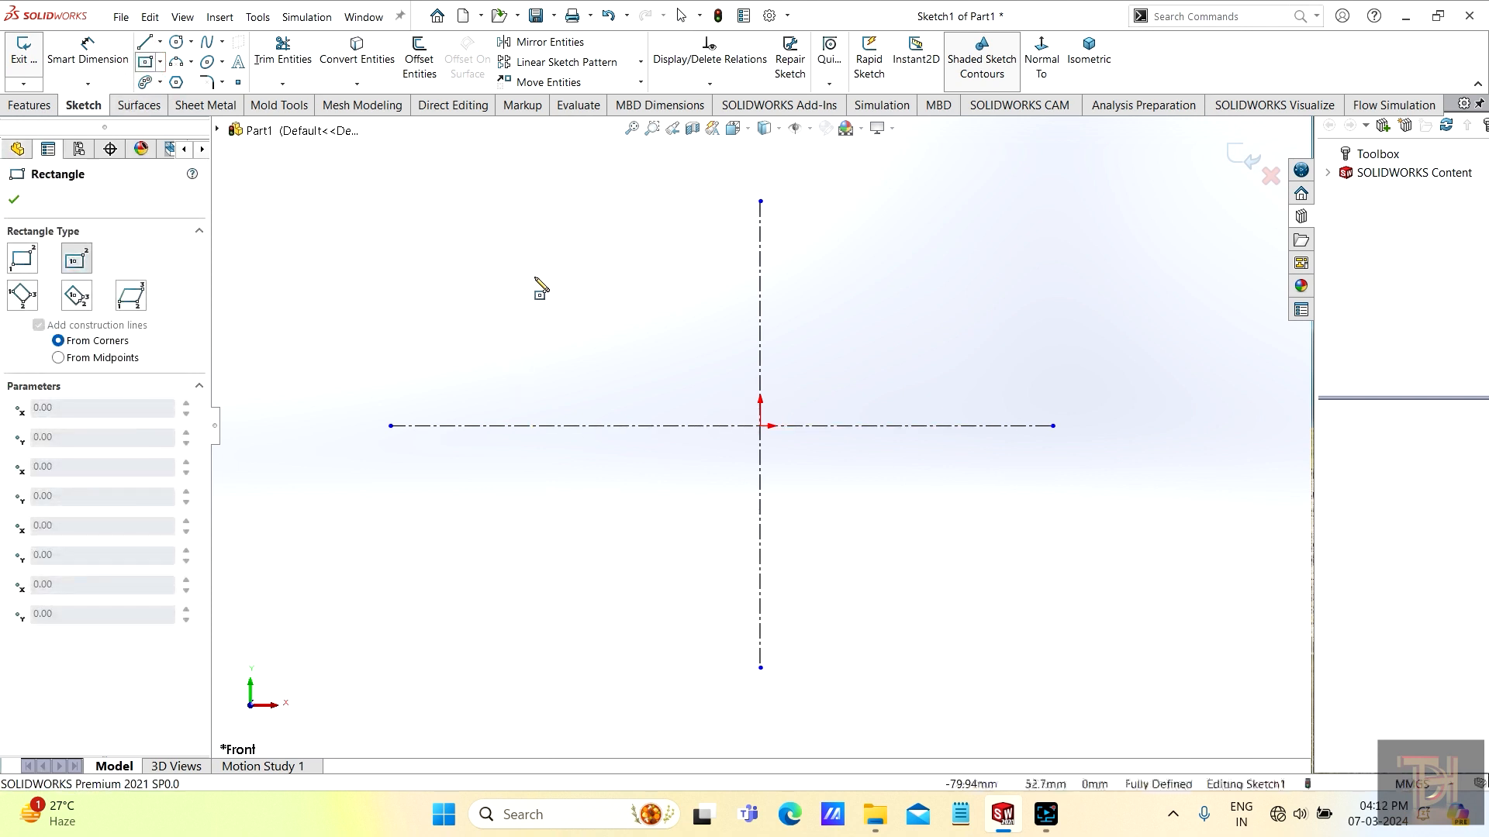
click(493, 269)
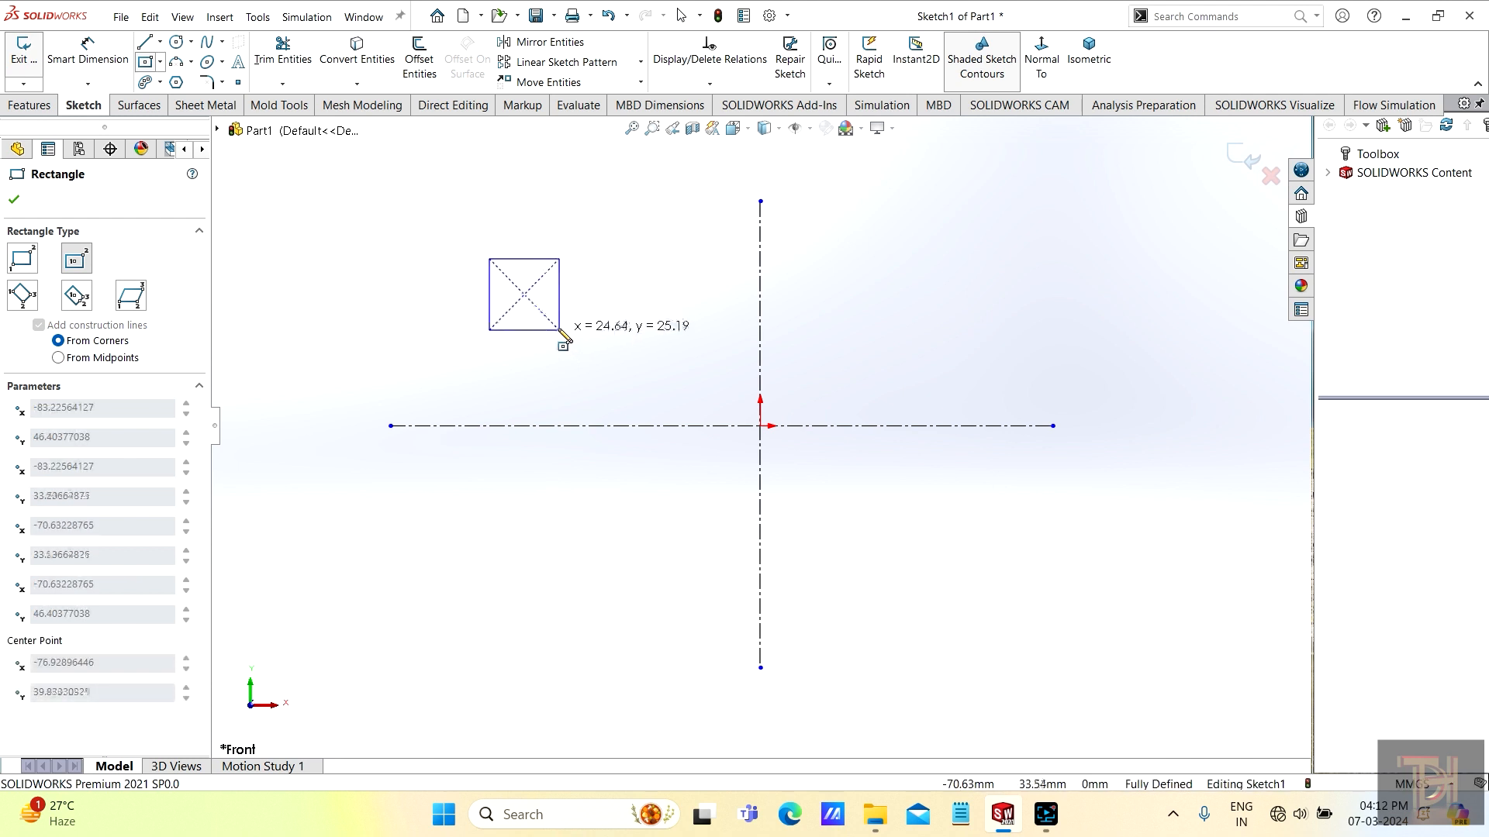
click(556, 320)
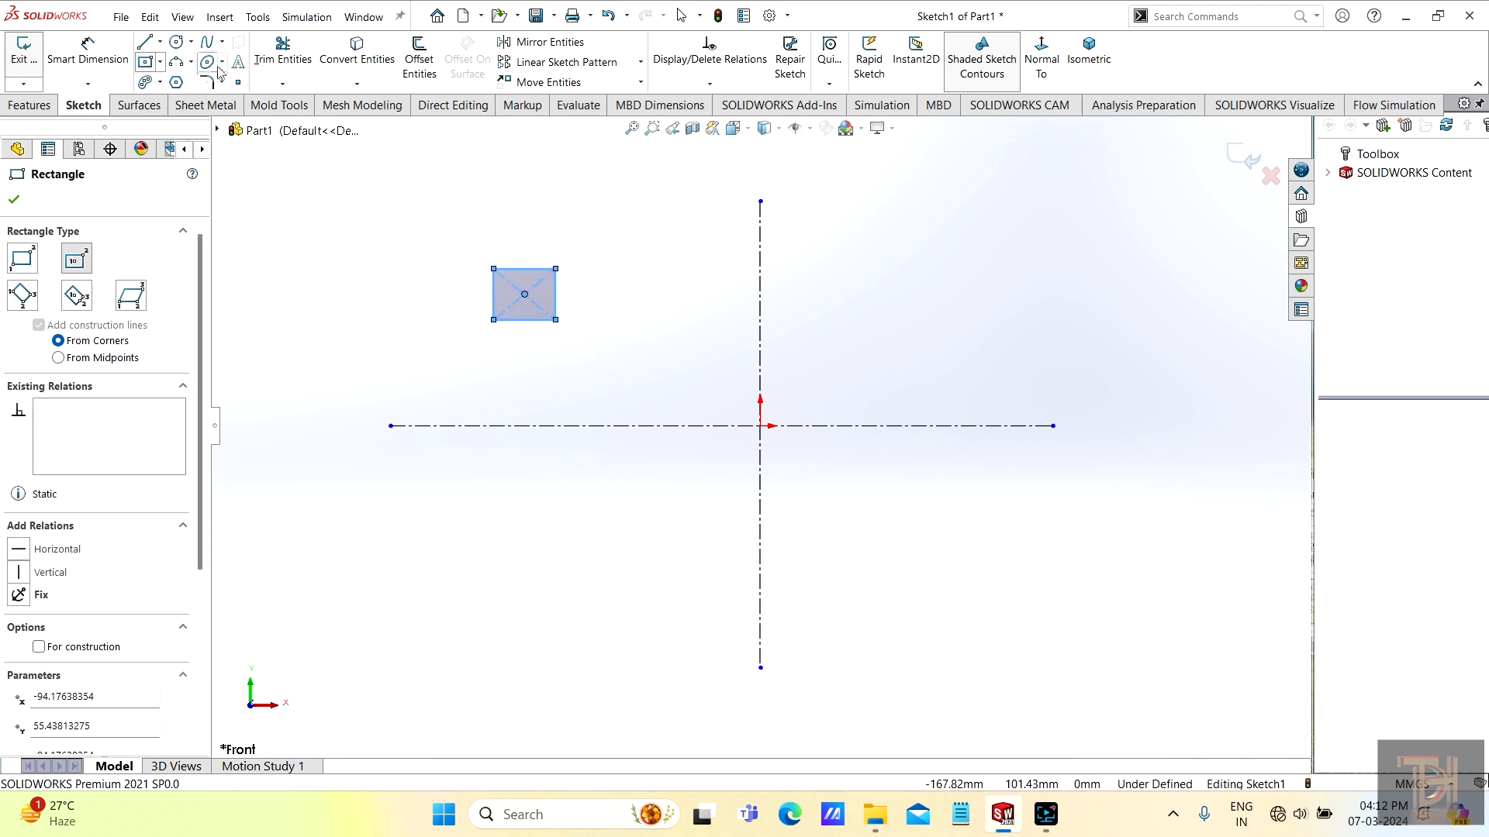
Sketch a circle in the upper-right quadrant, with its center level with the rectangle's center.
click(176, 43)
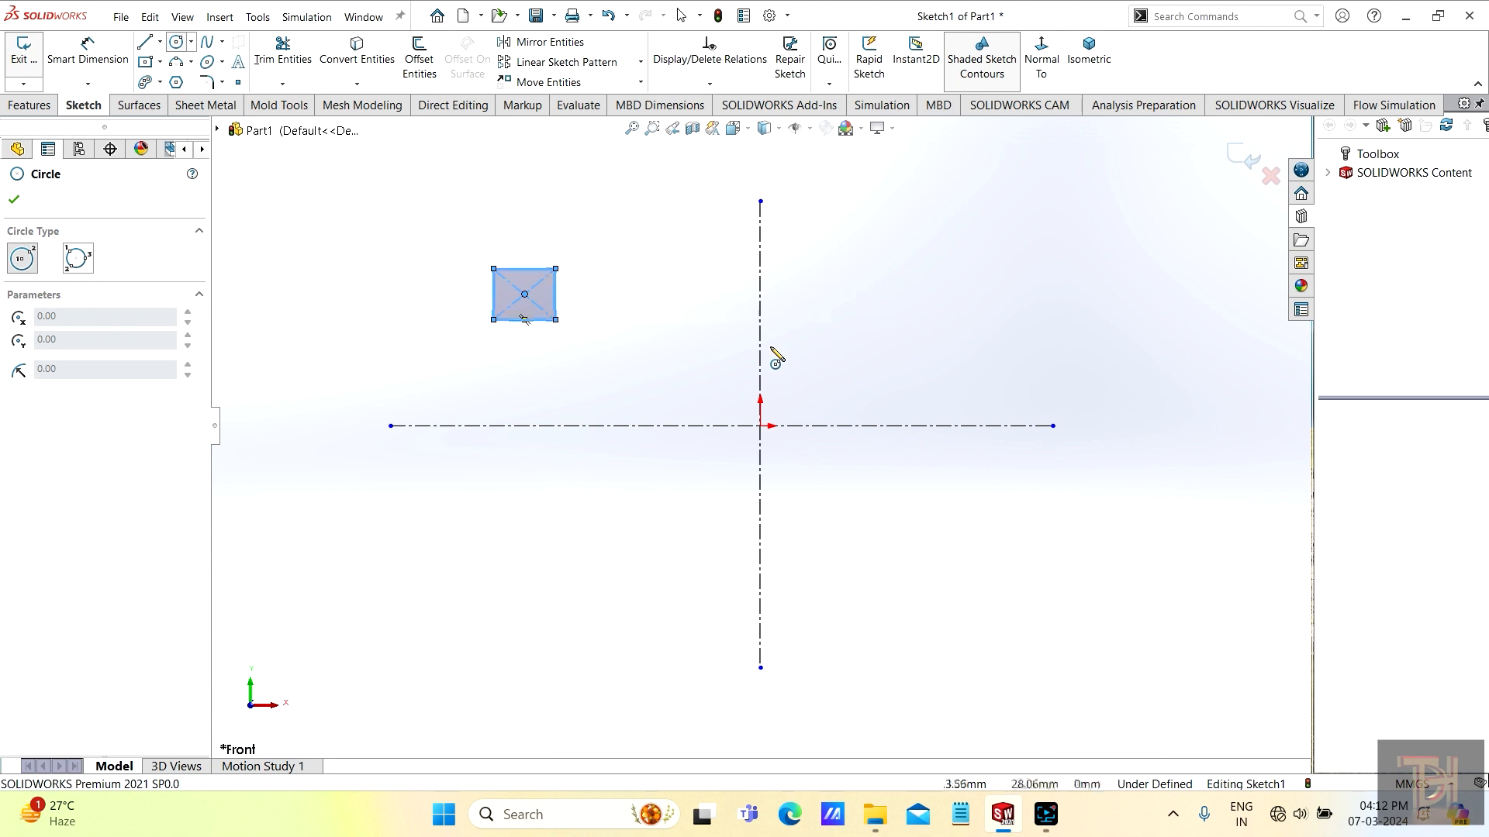
click(927, 294)
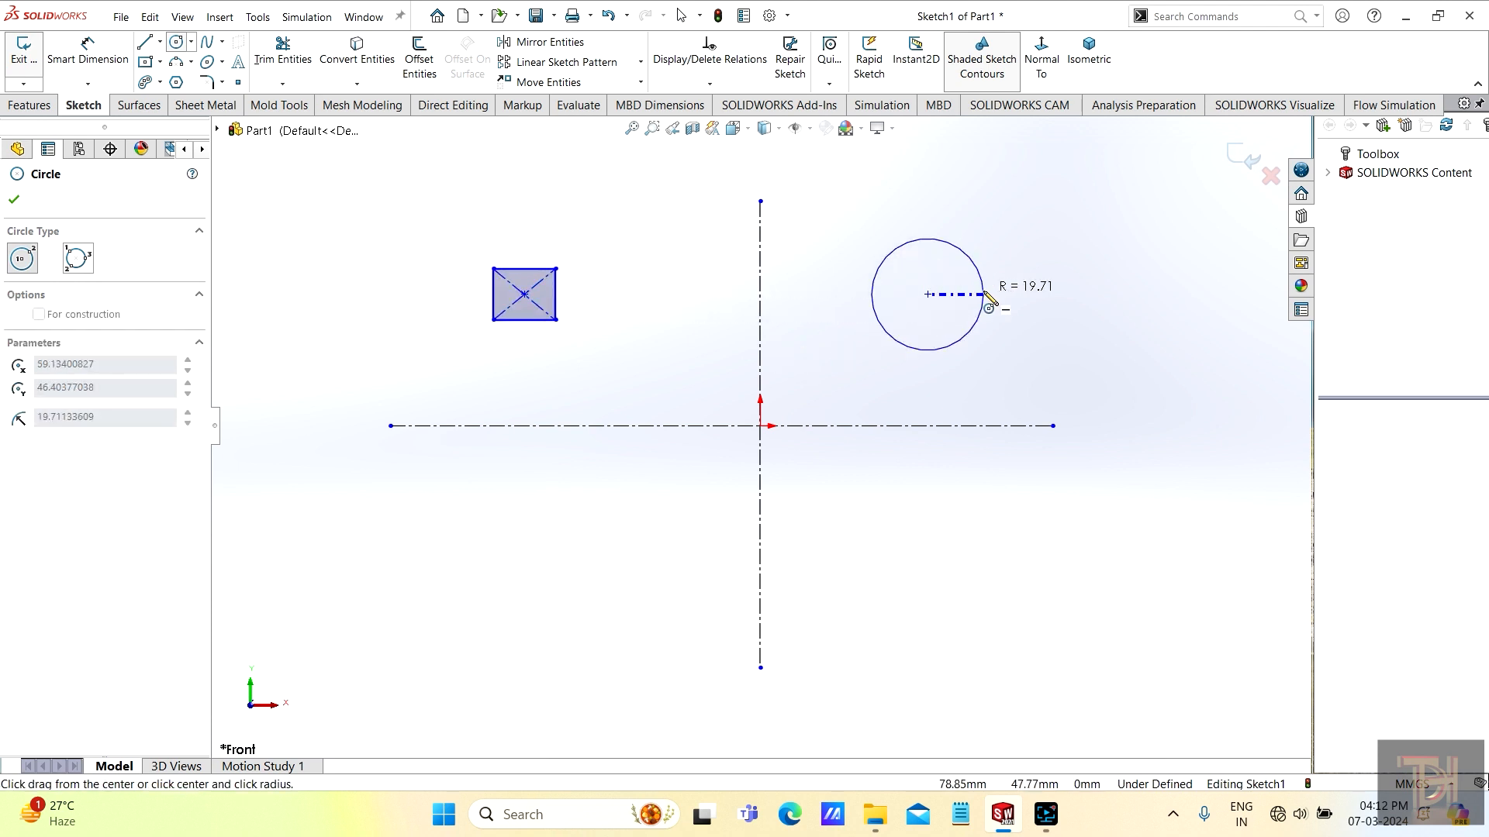
click(969, 295)
right_click(1047, 333)
click(1084, 338)
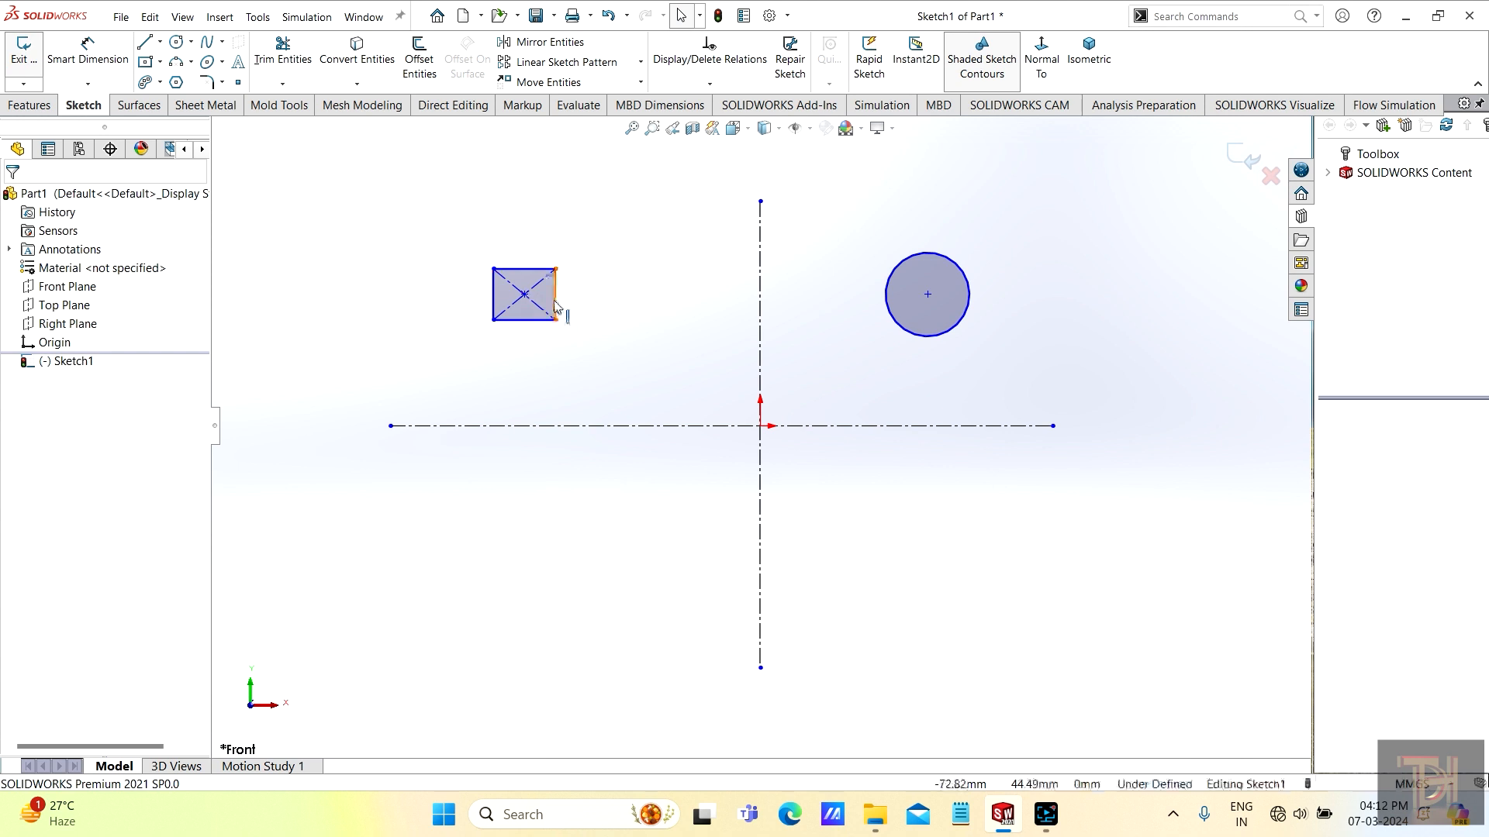
Start a Linear Sketch Pattern with the rectangle's four sides as the entities to pattern.
click(542, 64)
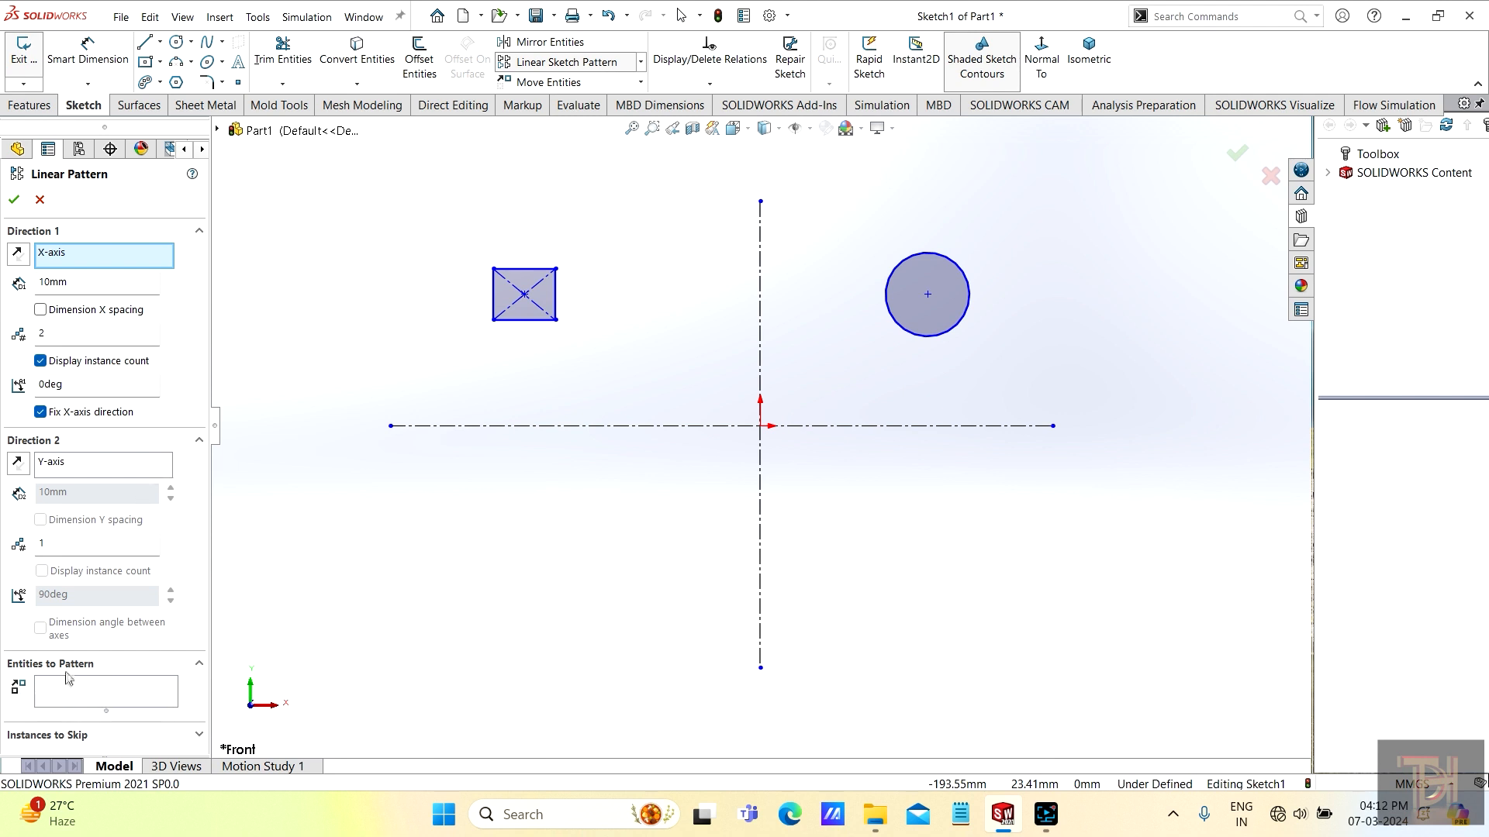
click(78, 698)
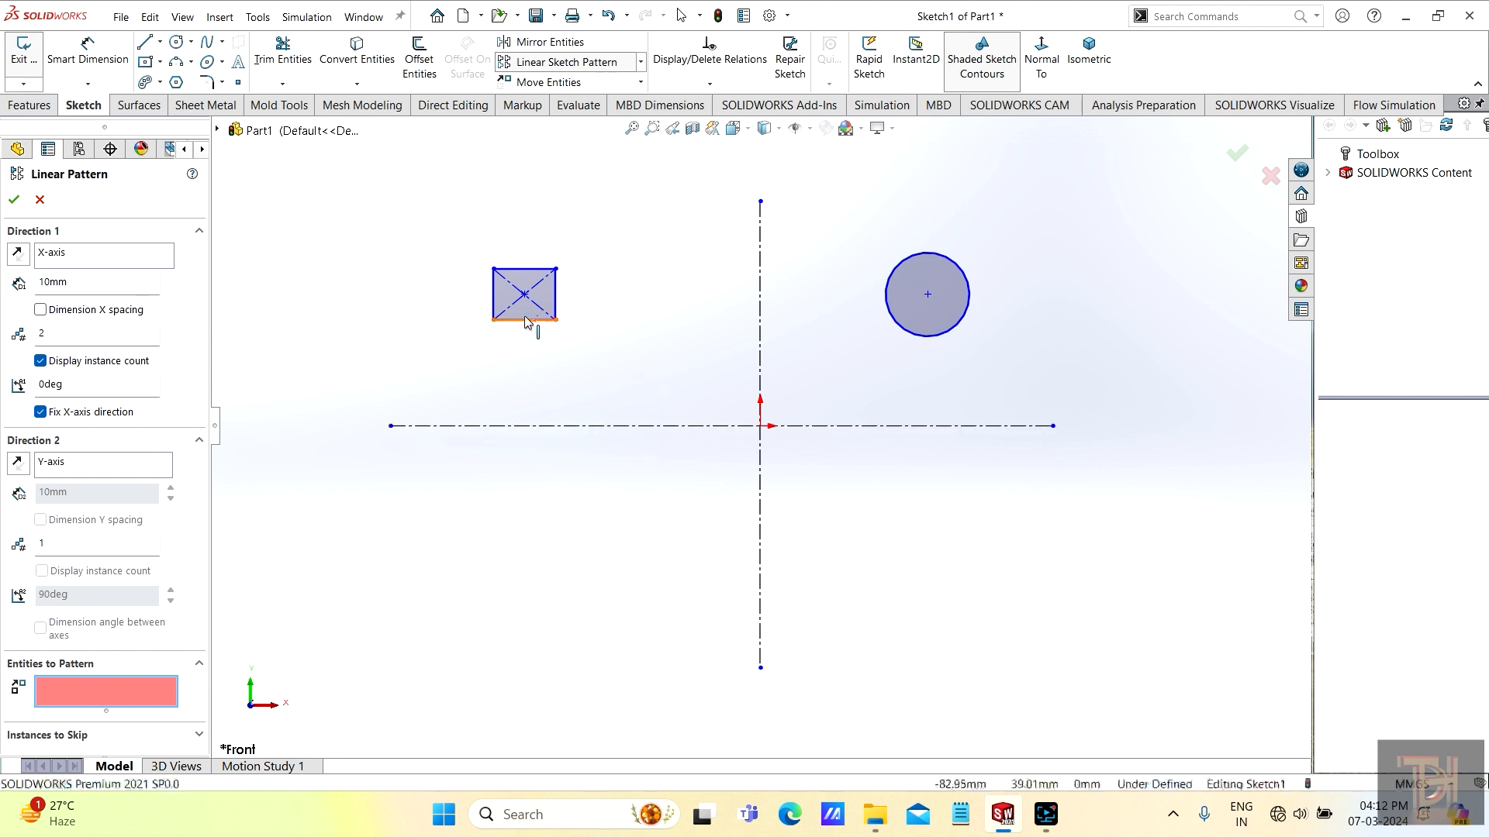
click(446, 236)
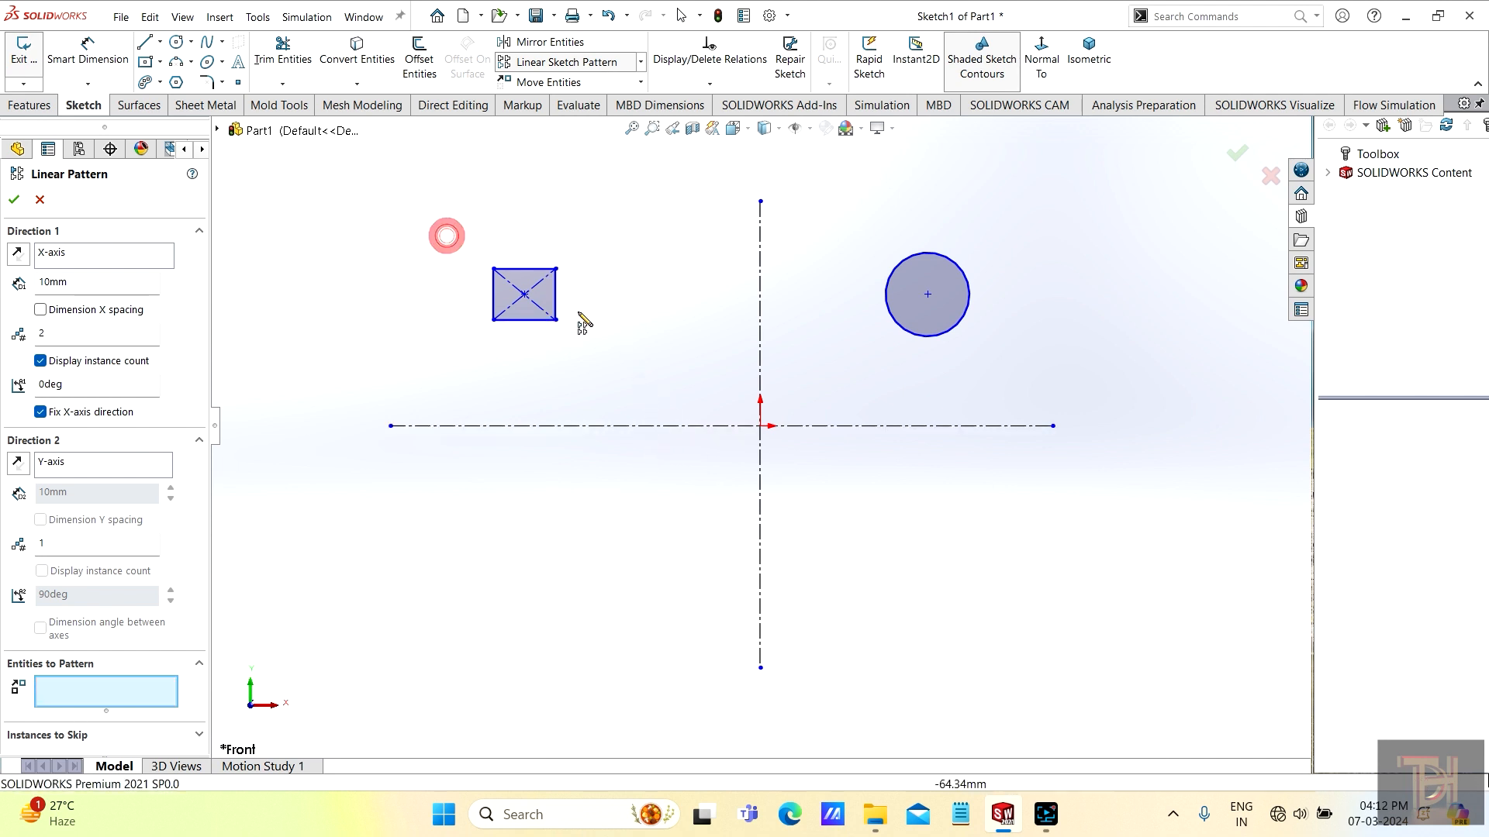
click(534, 319)
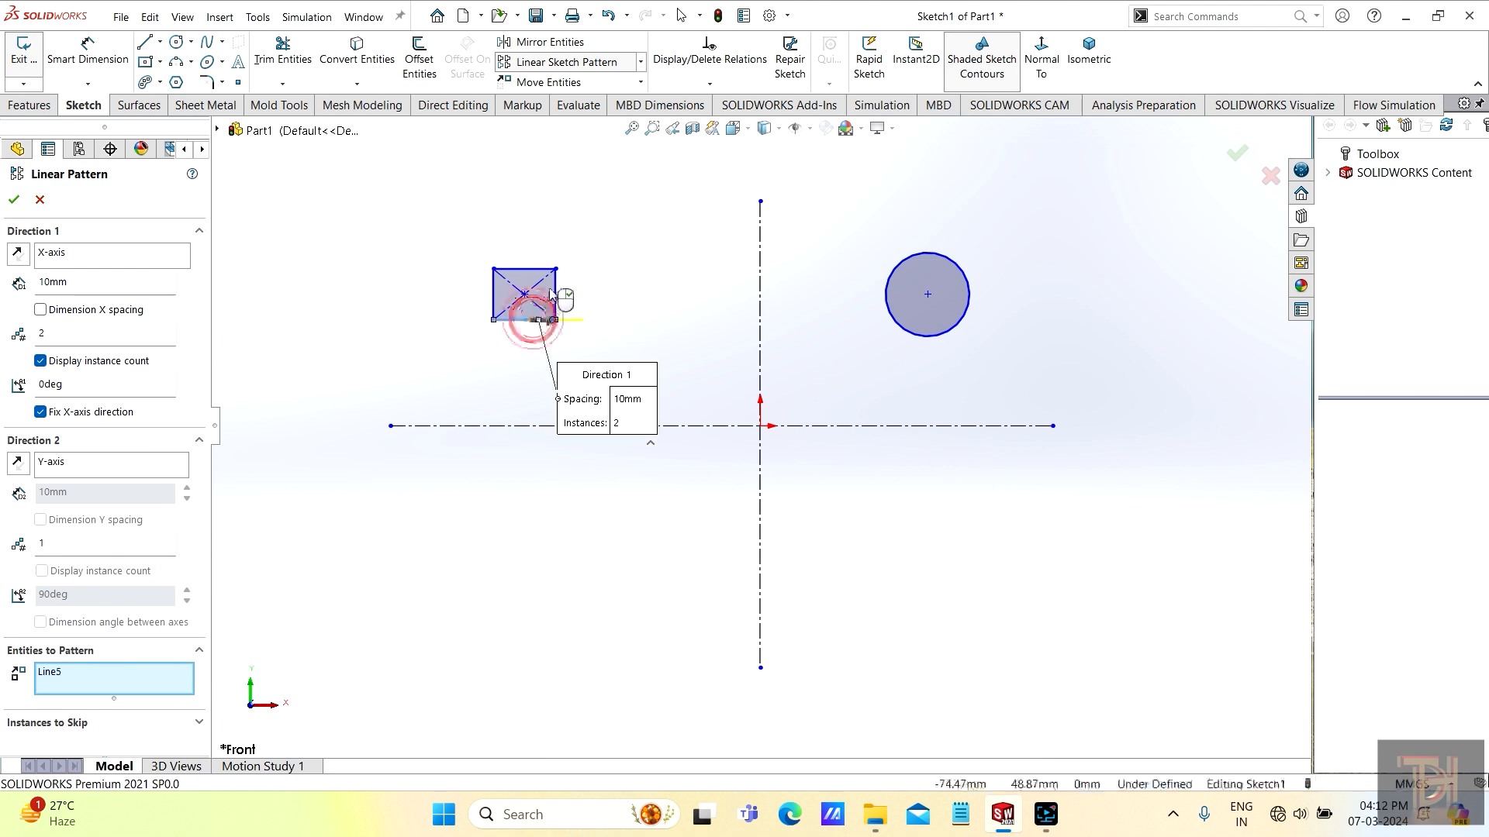
click(555, 295)
click(524, 269)
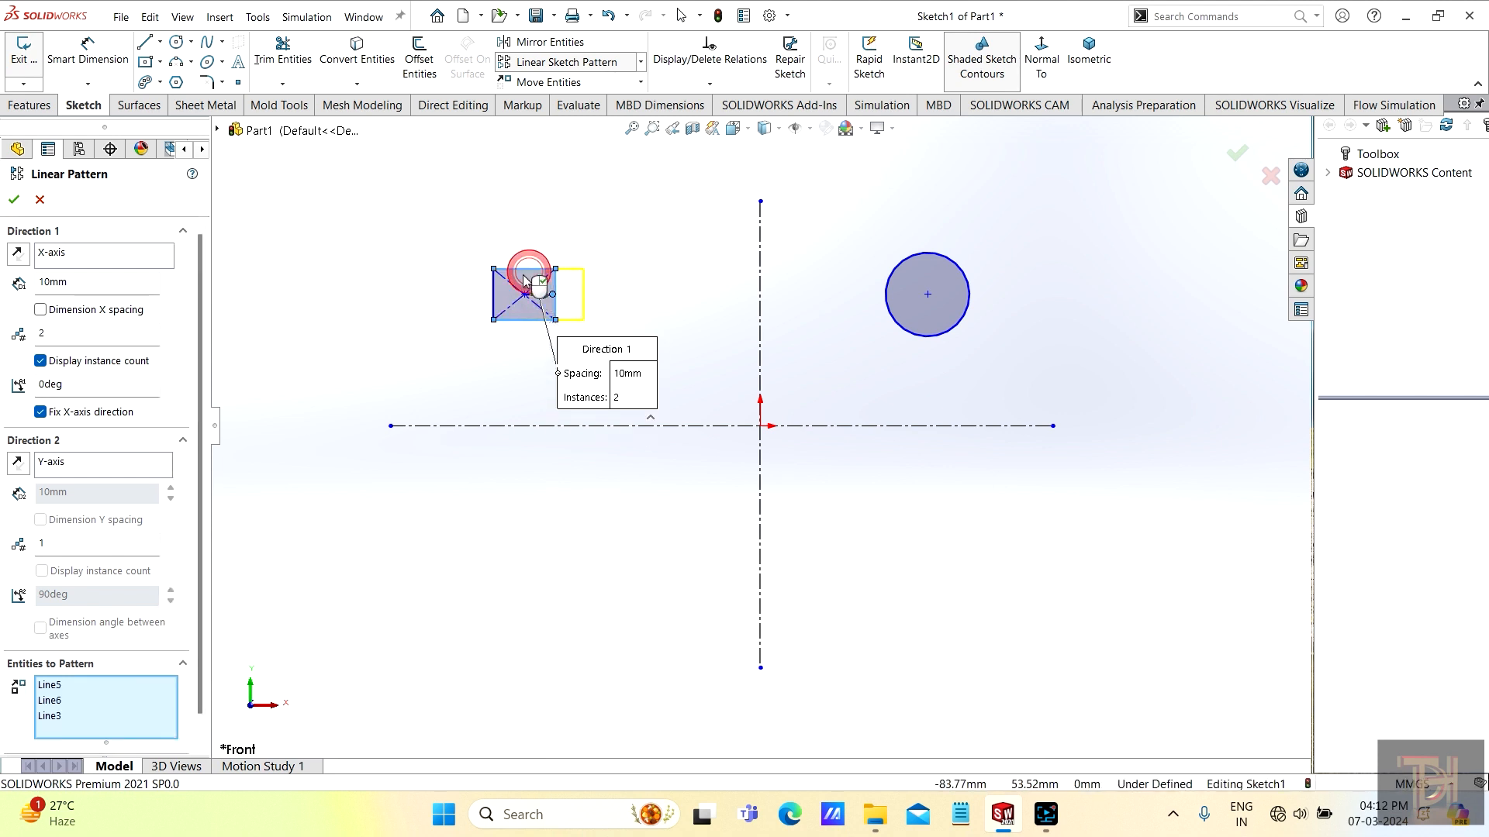
click(493, 302)
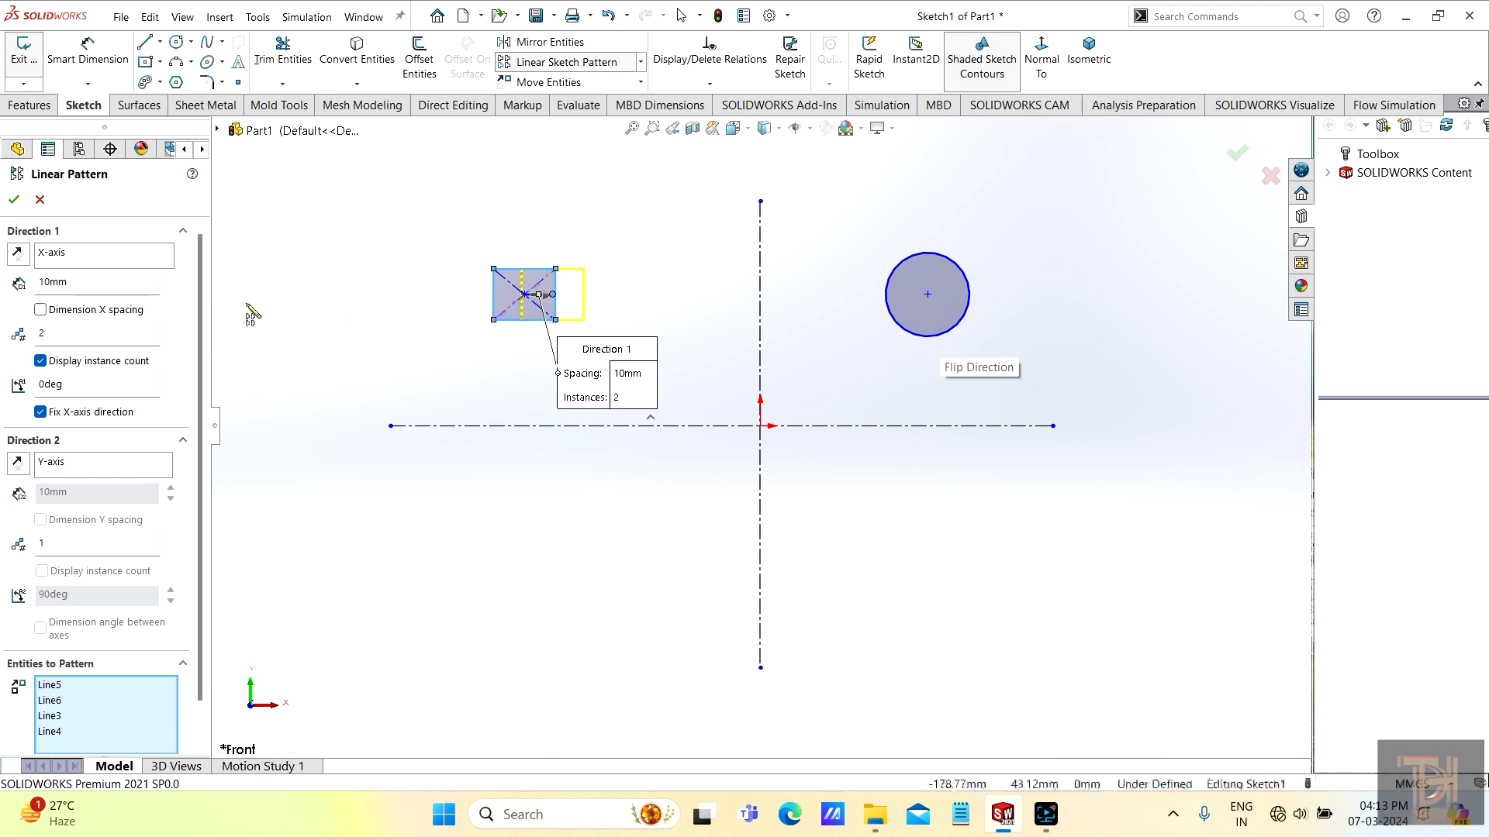
Set the pattern's X-axis direction to 30 mm spacing and 4 instances.
click(170, 279)
click(171, 279)
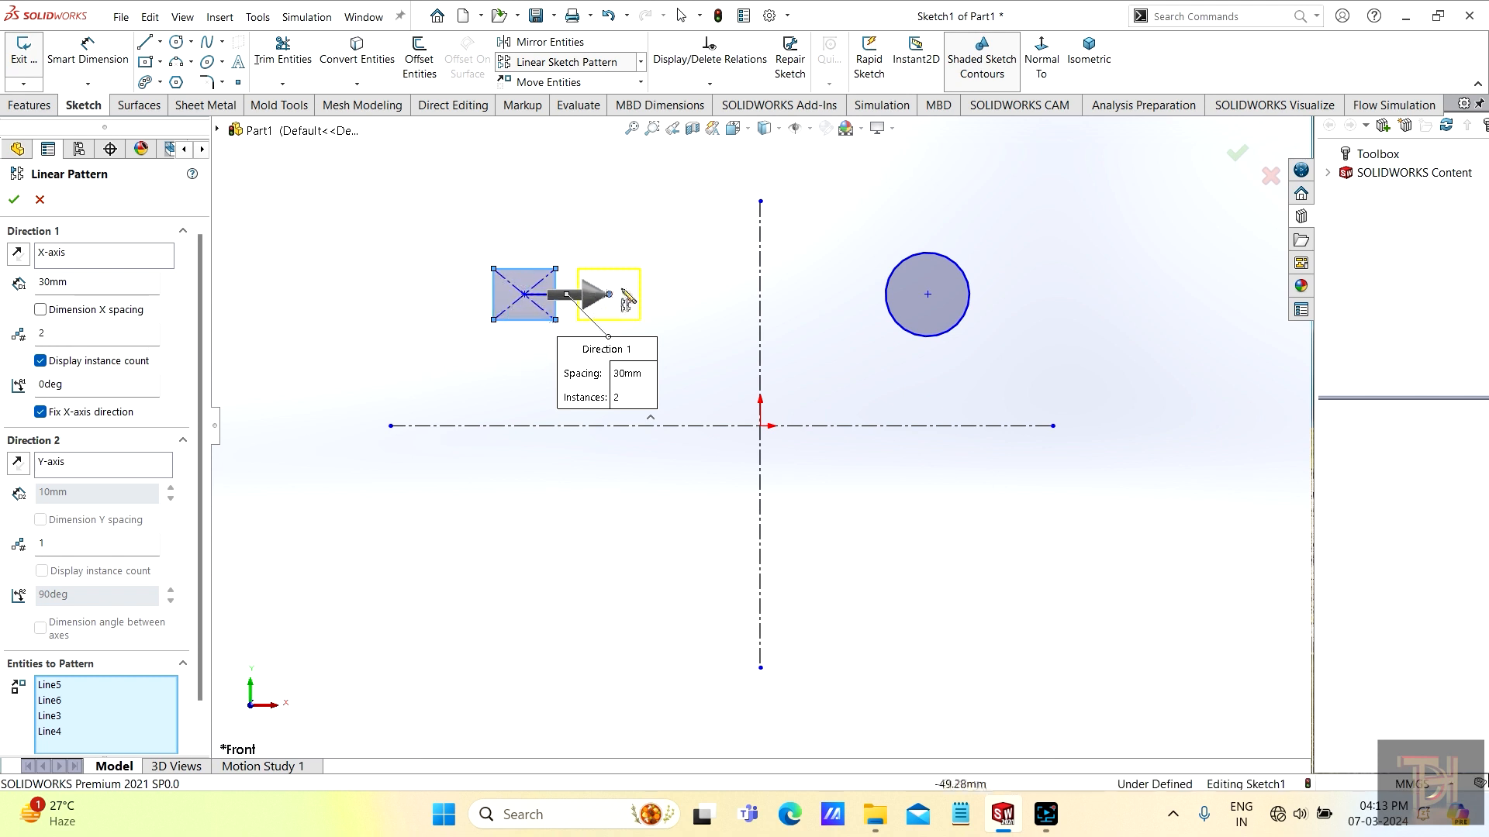
click(171, 330)
click(170, 329)
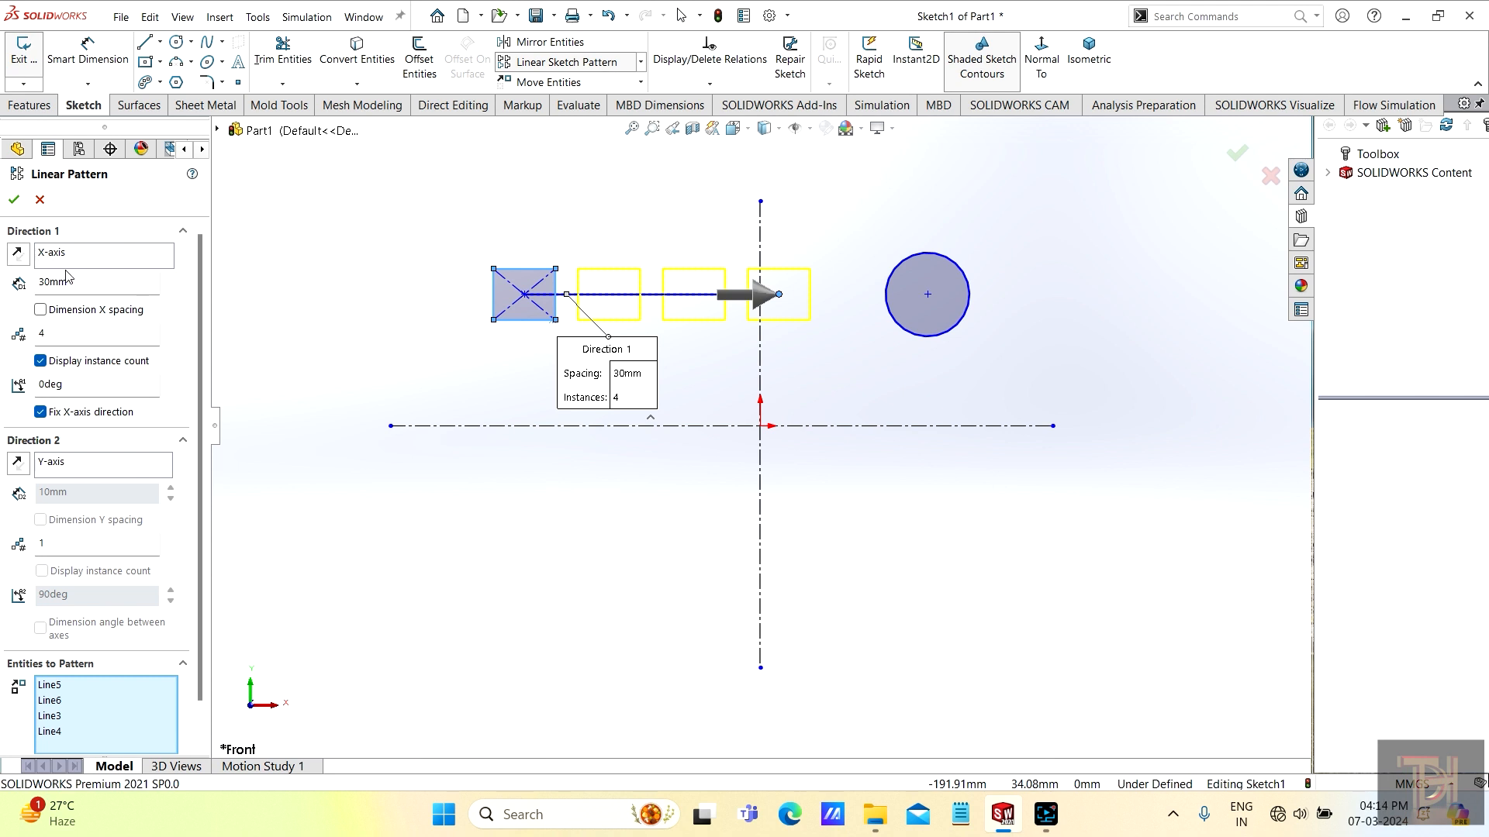
Reverse the pattern's X-axis direction and flip it back again.
click(17, 254)
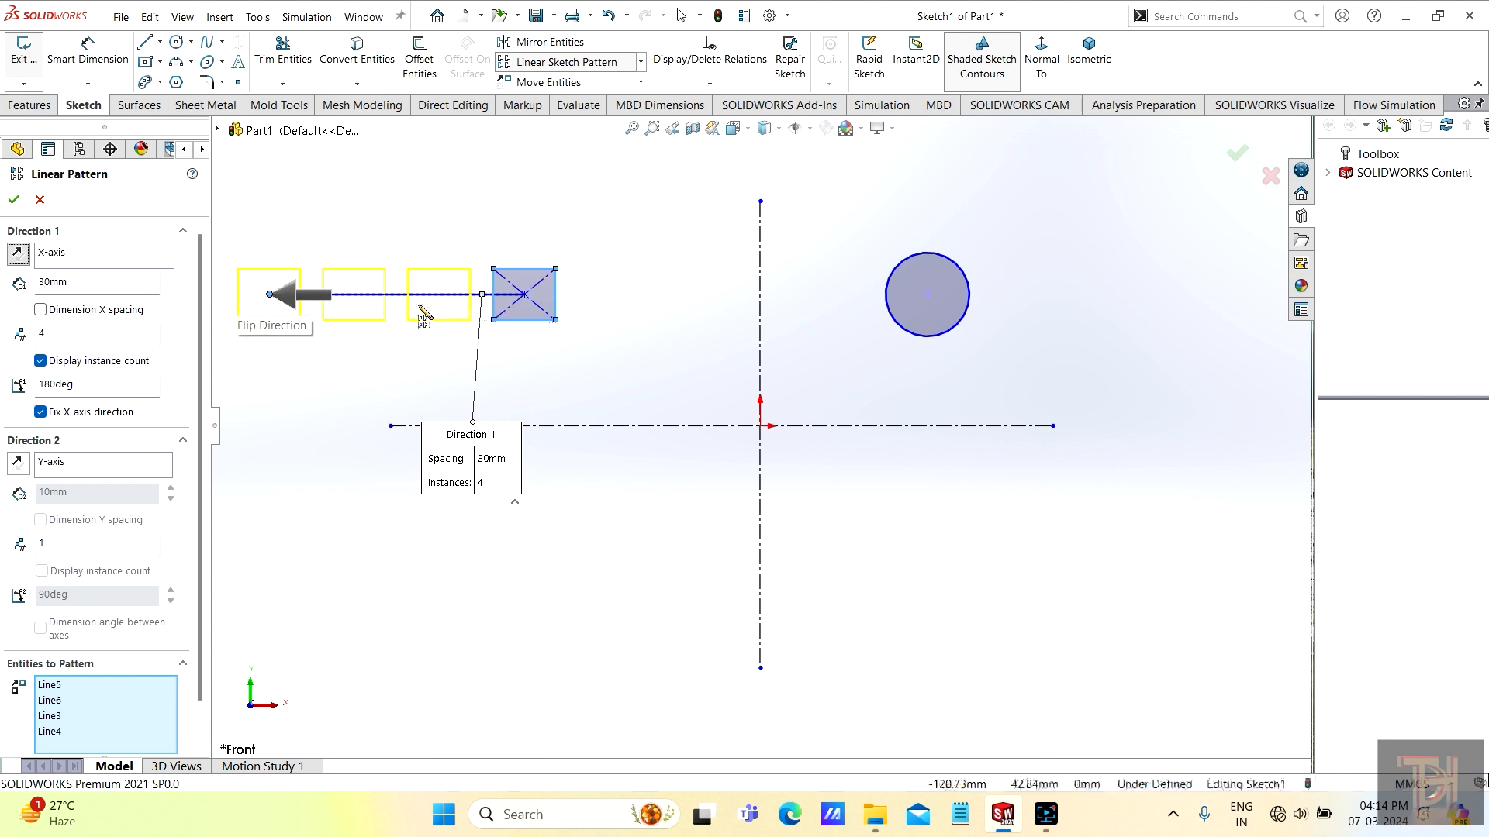
click(17, 254)
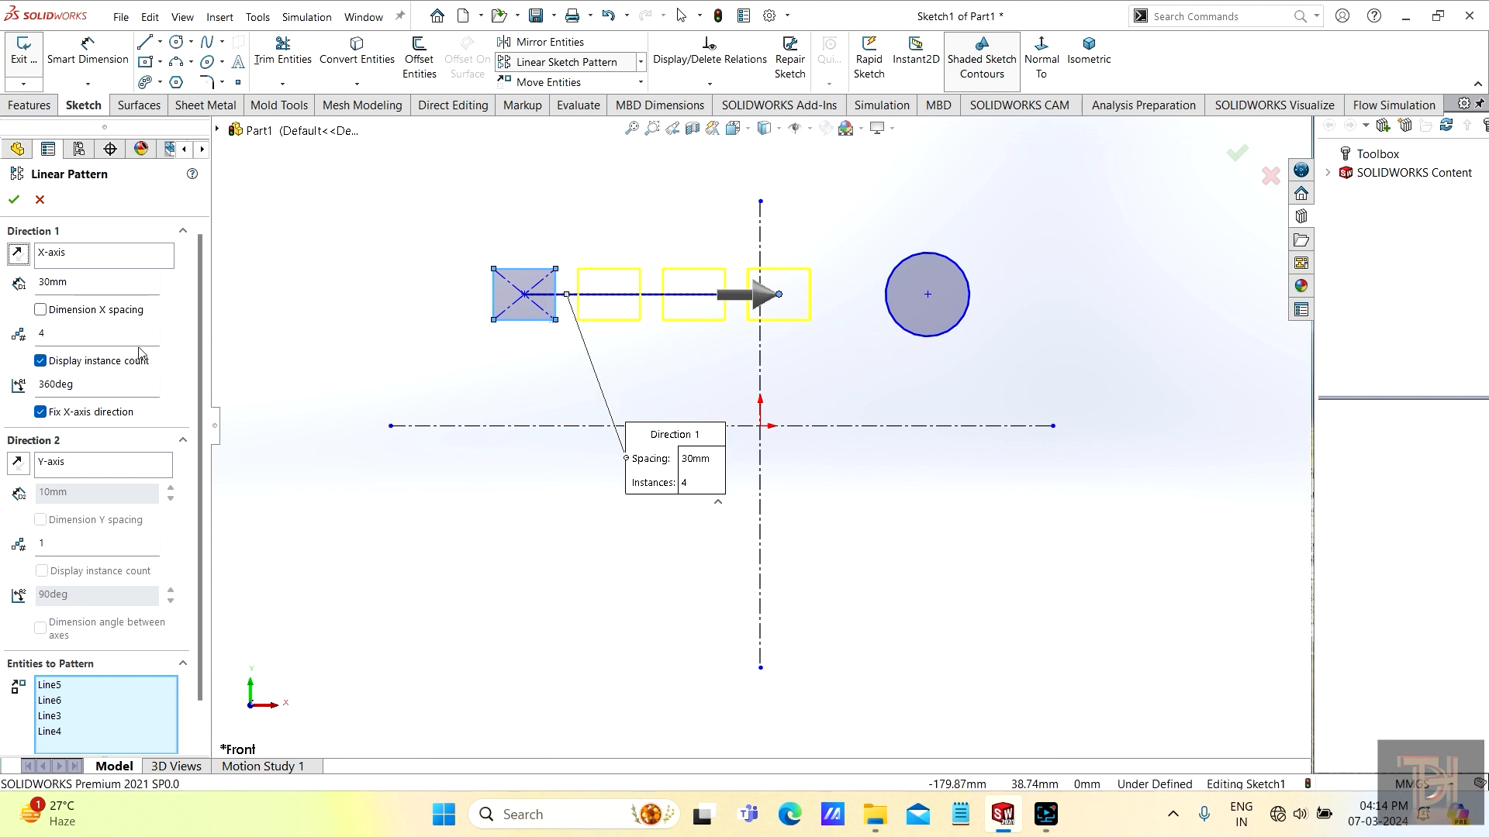
Tilt the pattern's first direction by lowering its angle to 350 degrees.
click(171, 393)
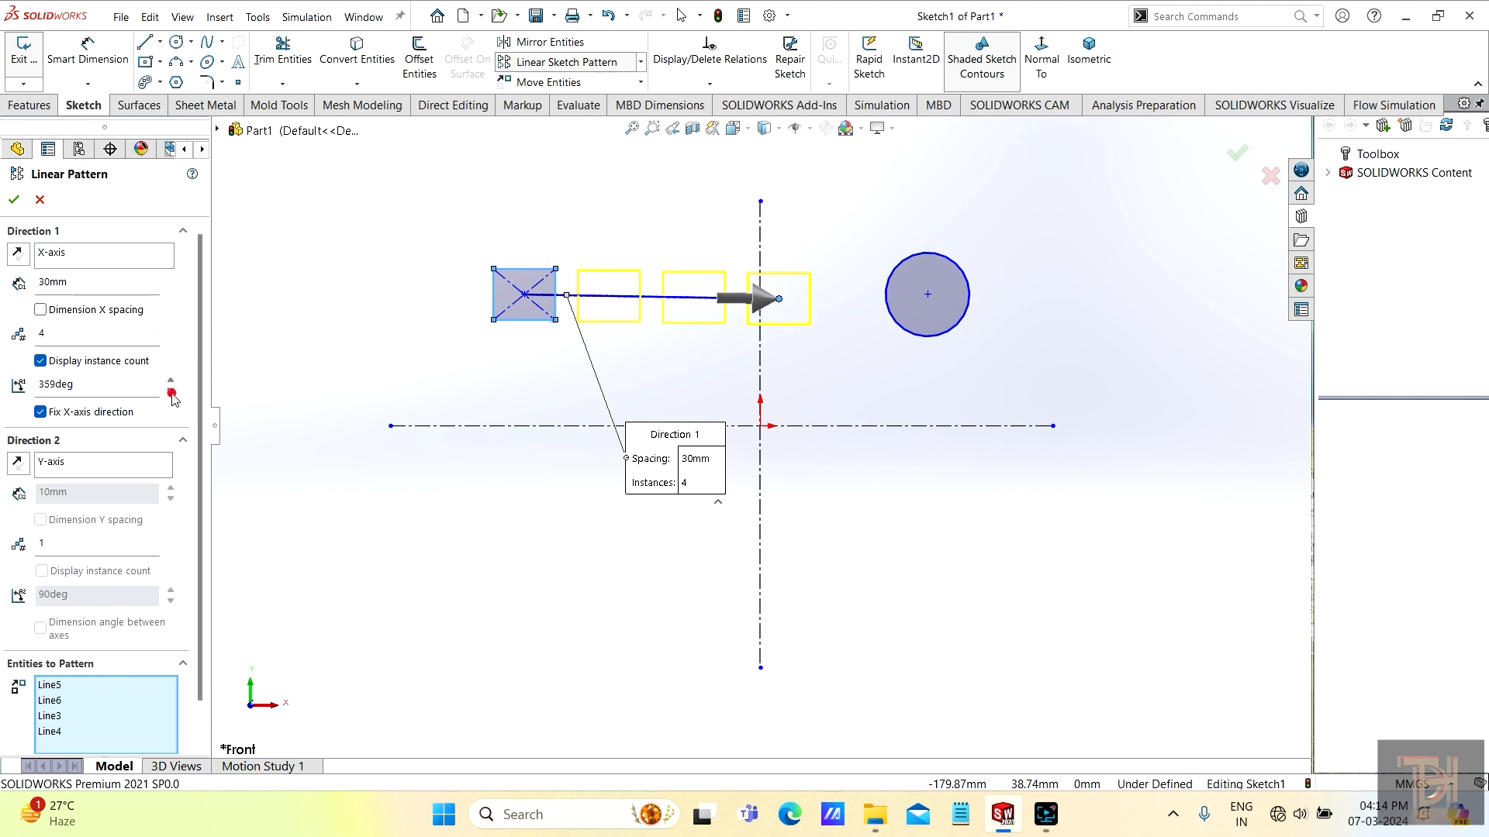
click(172, 393)
click(171, 393)
click(171, 393)
click(172, 393)
click(172, 393)
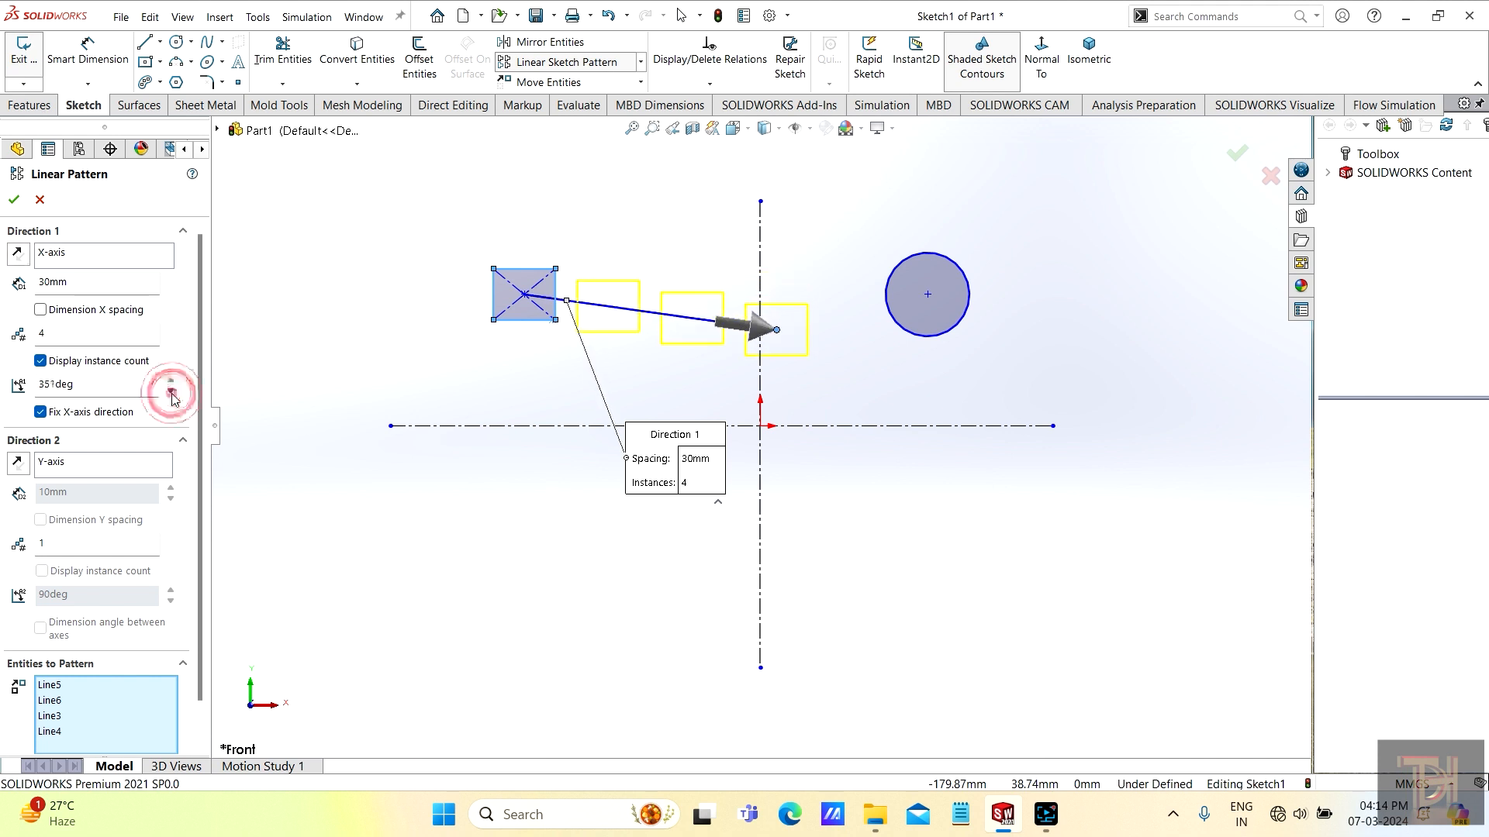
click(172, 393)
click(171, 393)
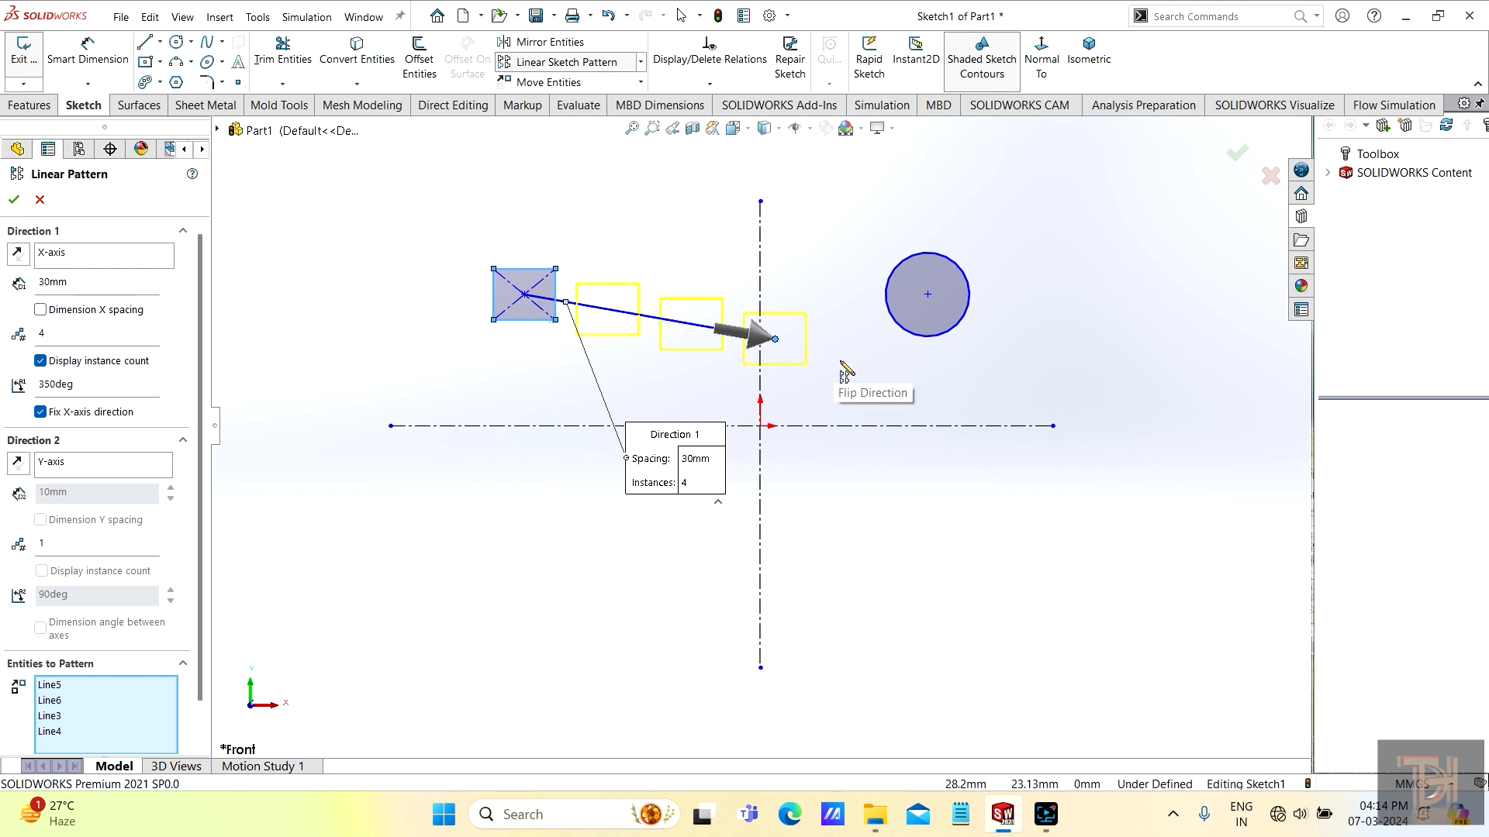
Return the first direction's angle to 360 degrees so the row runs along the X-axis.
click(170, 379)
click(171, 379)
click(171, 380)
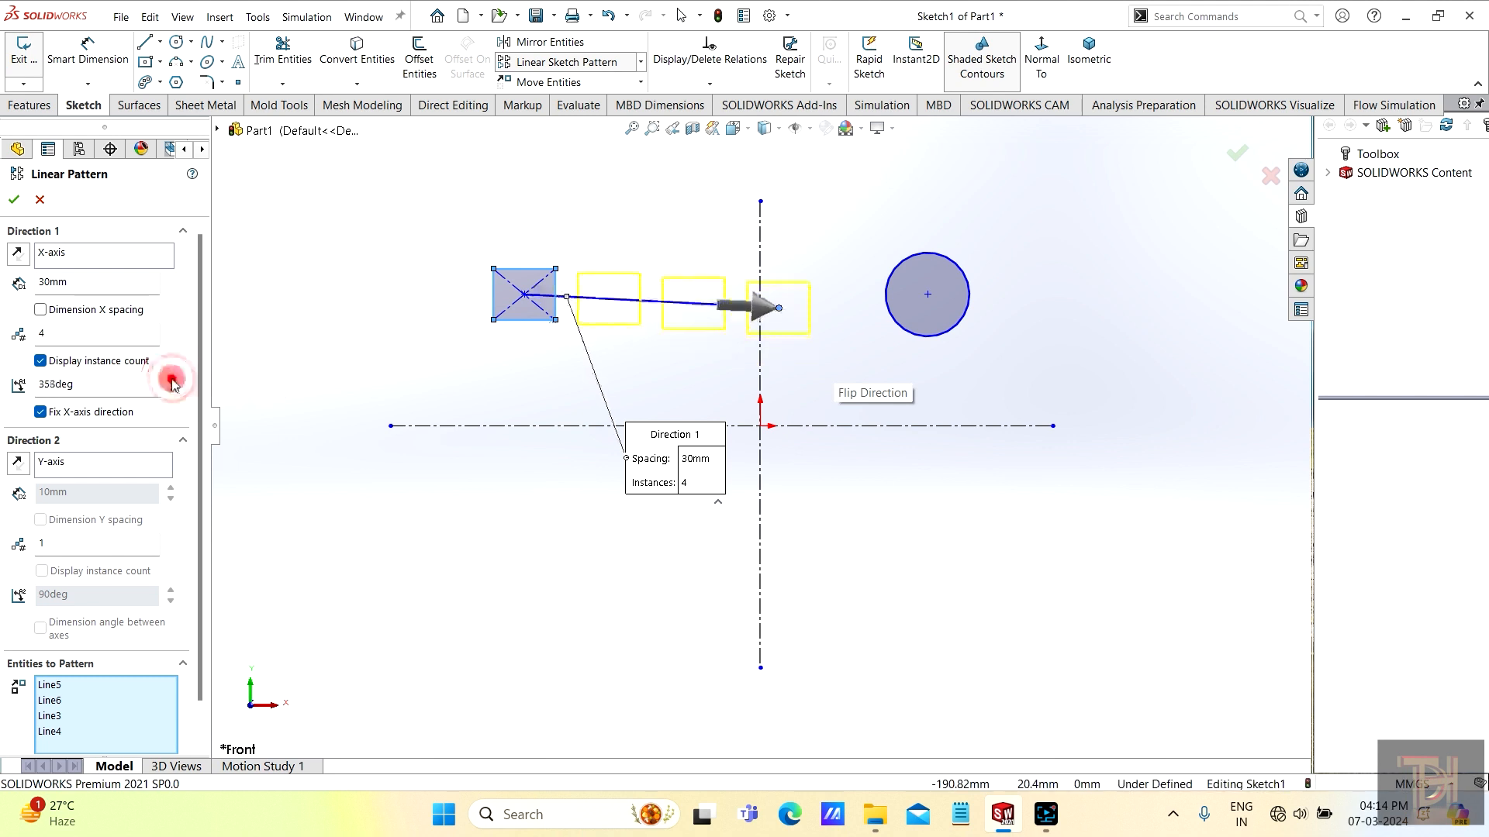
click(171, 380)
click(172, 380)
click(171, 380)
click(171, 380)
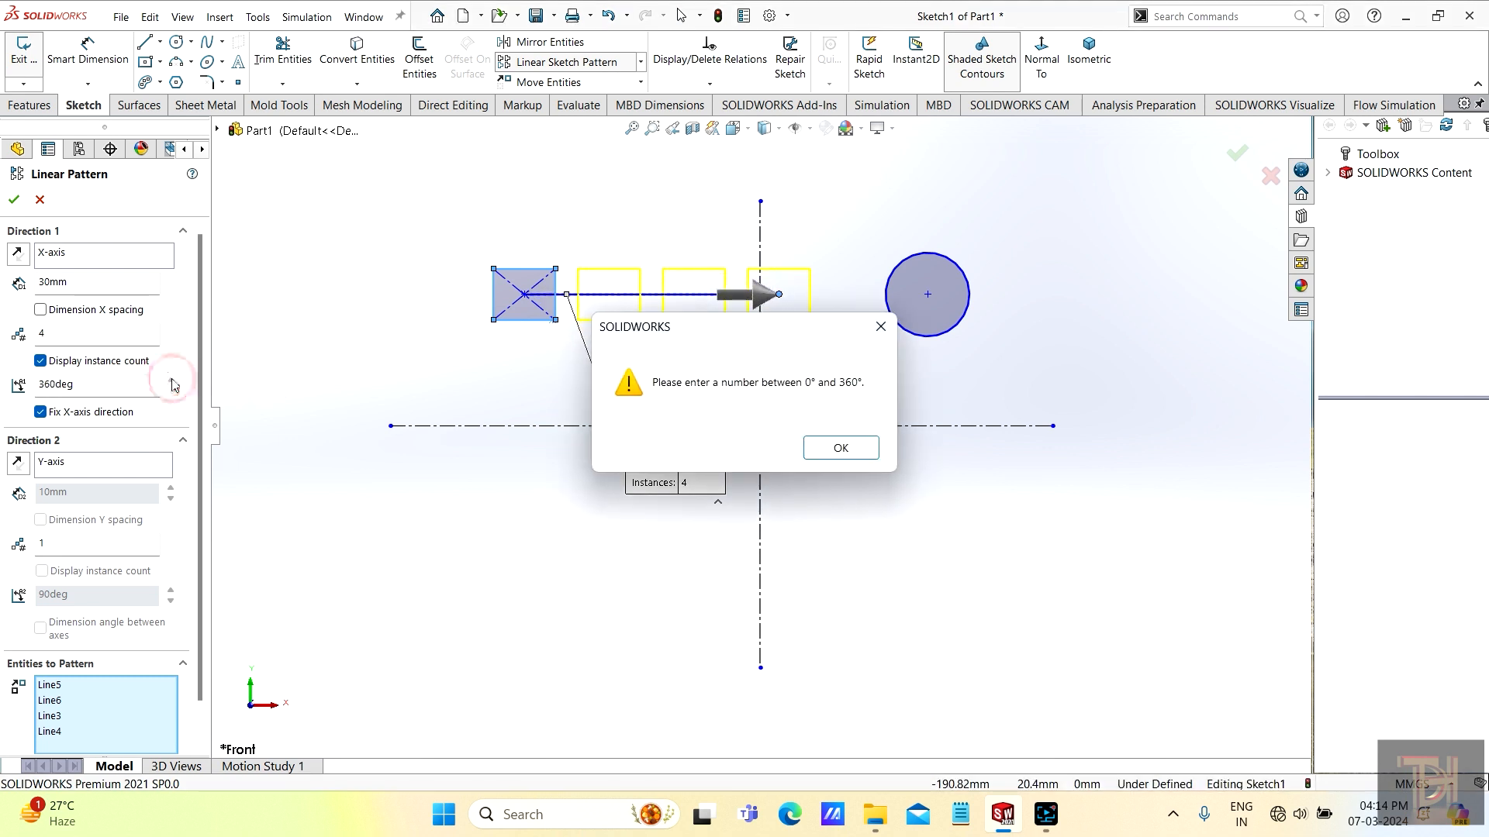
click(842, 448)
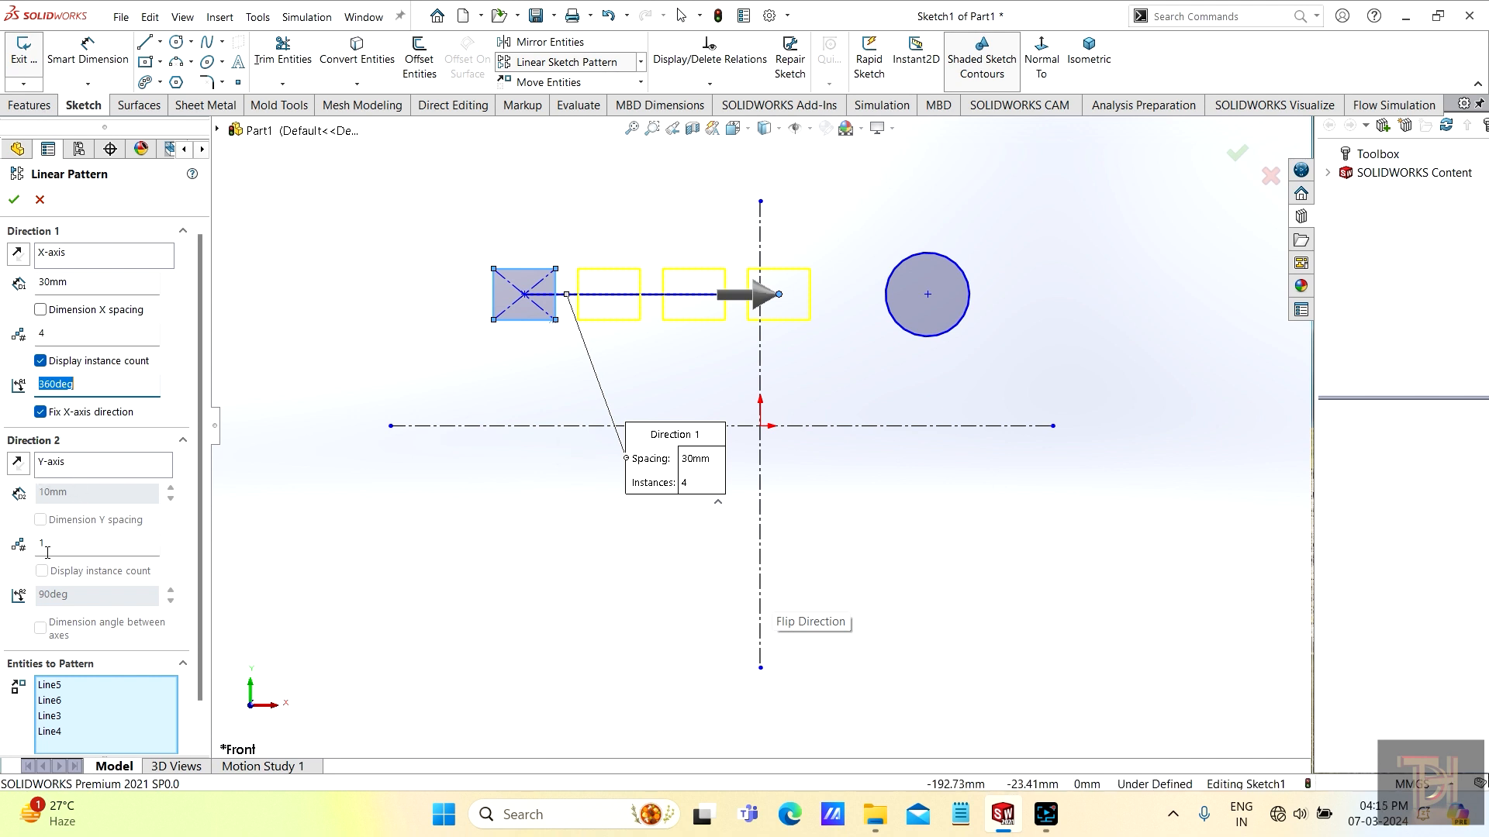
Add a second pattern direction along the Y-axis with 2 instances at 30 mm spacing.
click(171, 540)
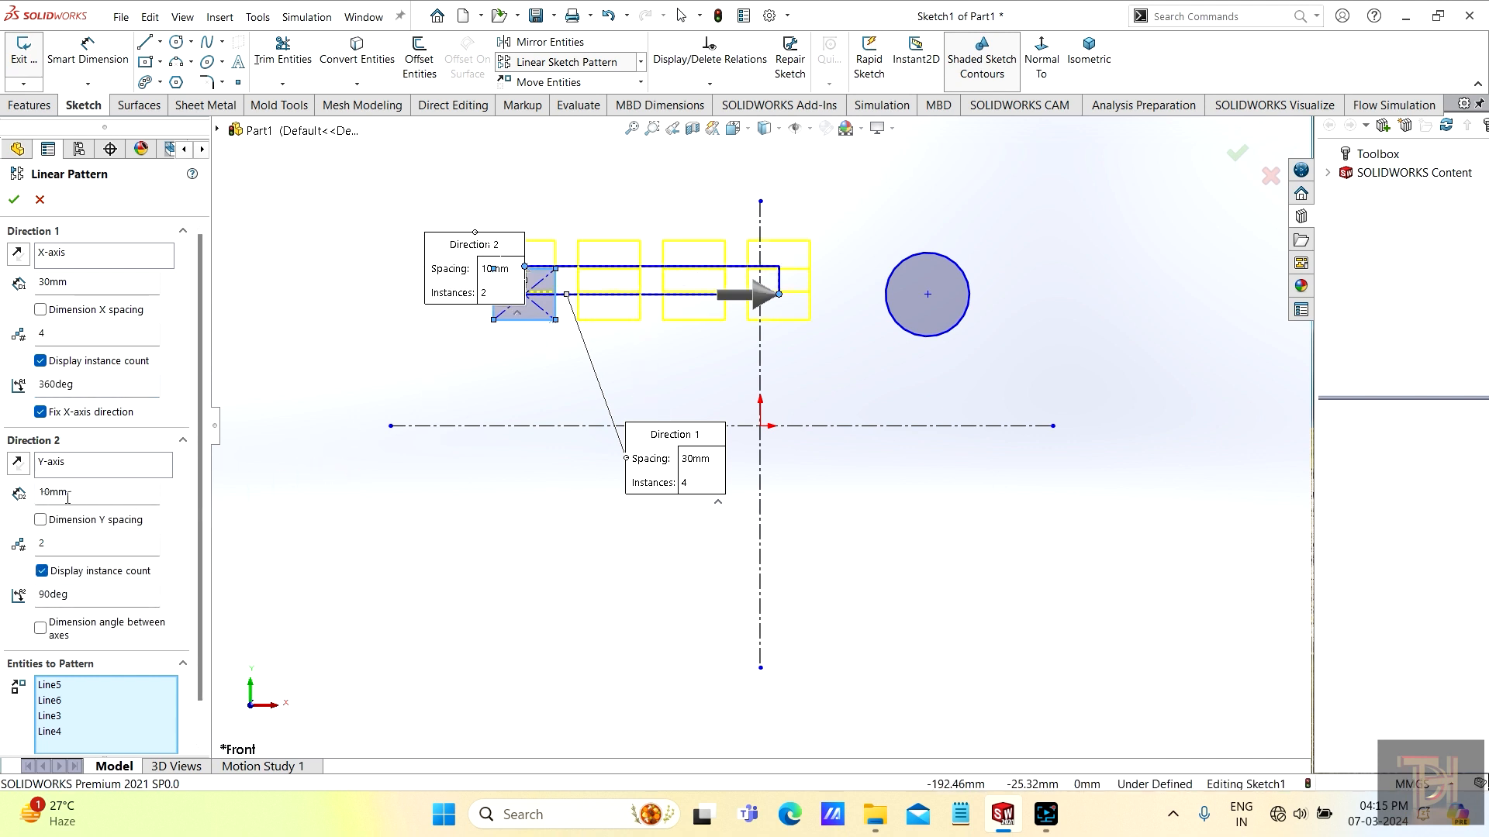
click(169, 488)
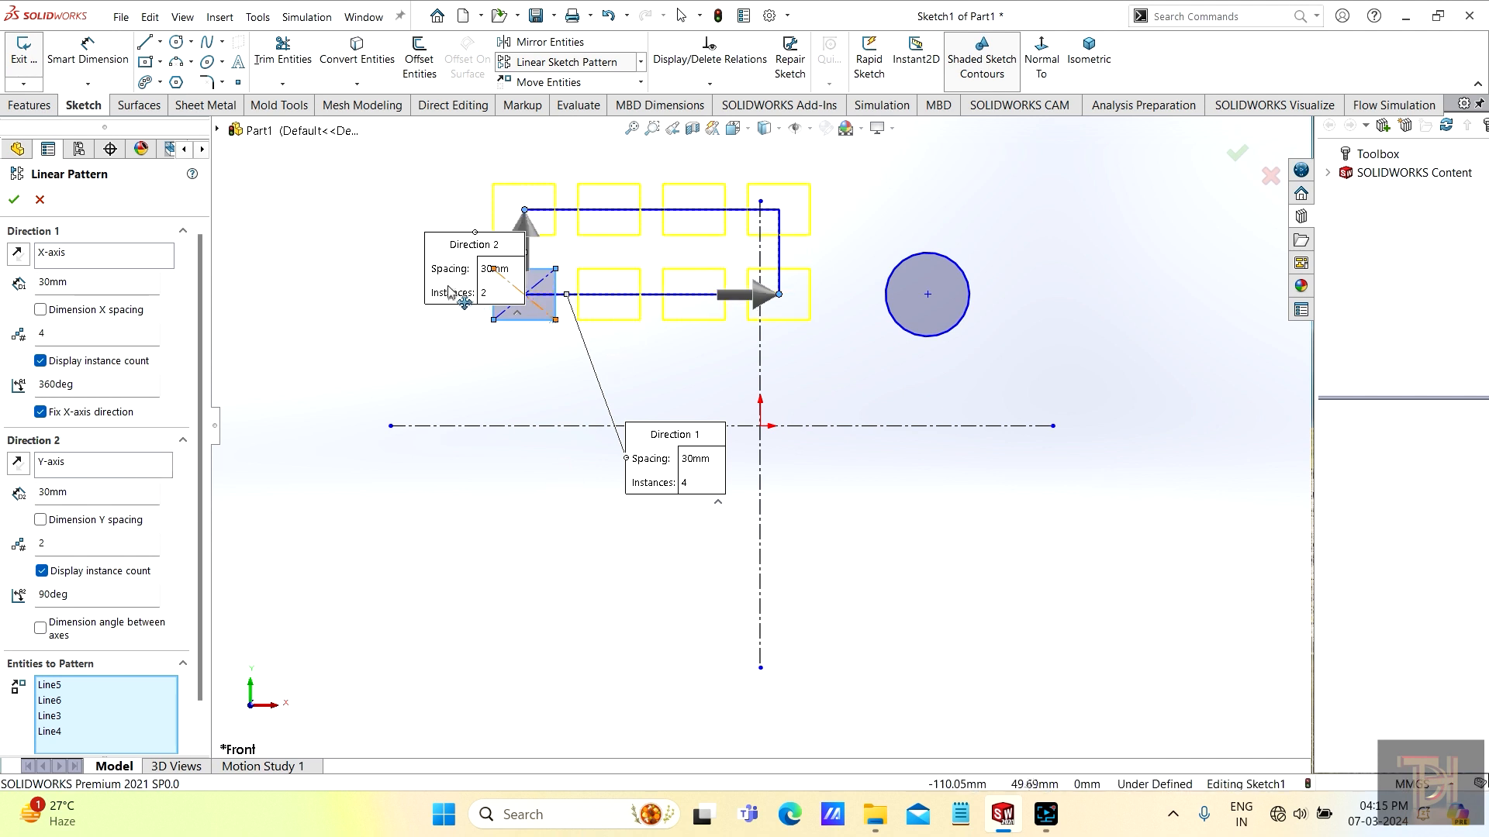
Move the Direction 2 callout clear of the rectangle and set the second direction's instance count to 4.
drag(456, 288, 385, 364)
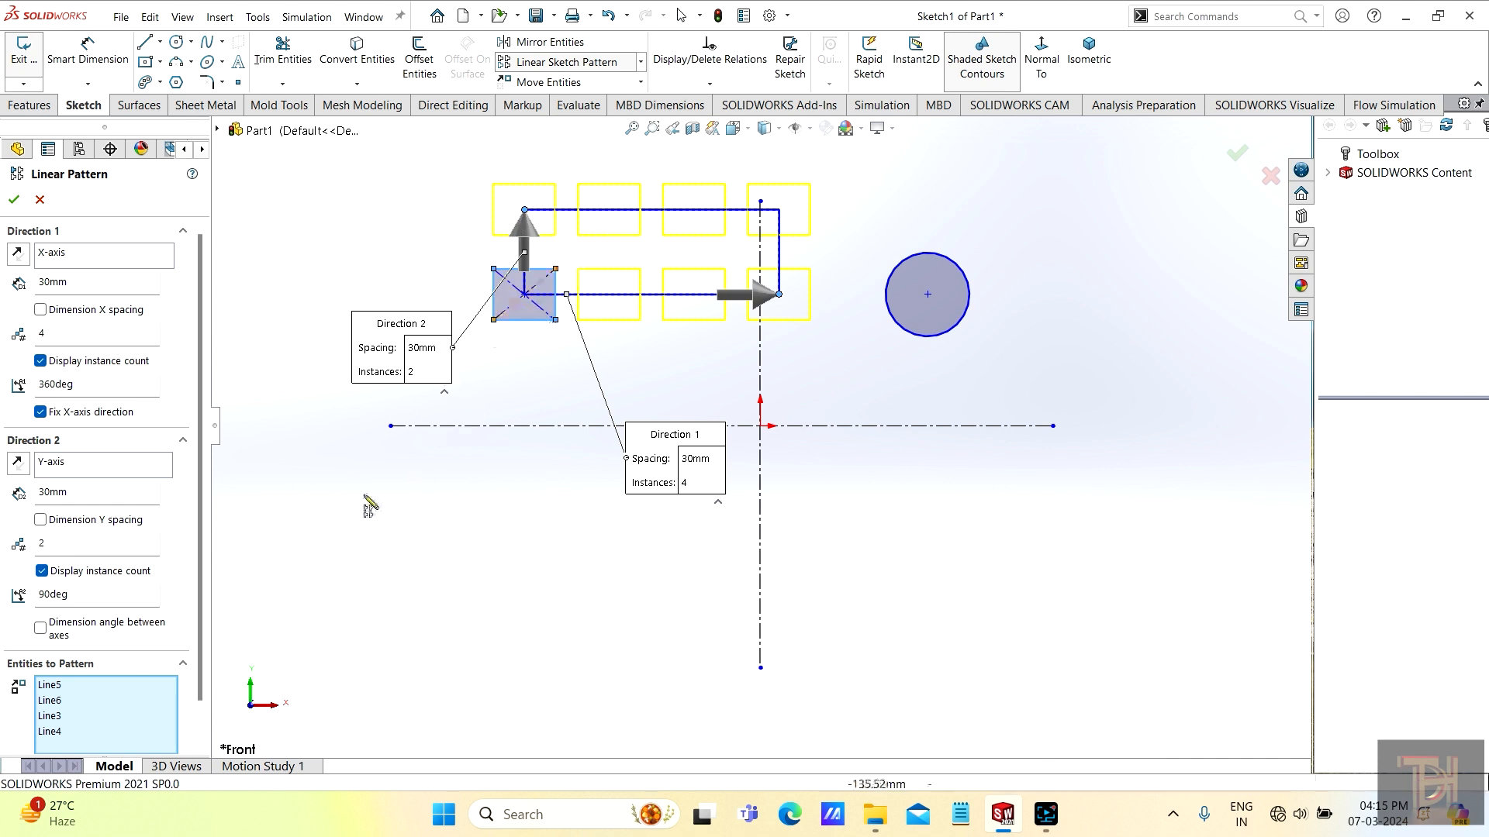
click(172, 540)
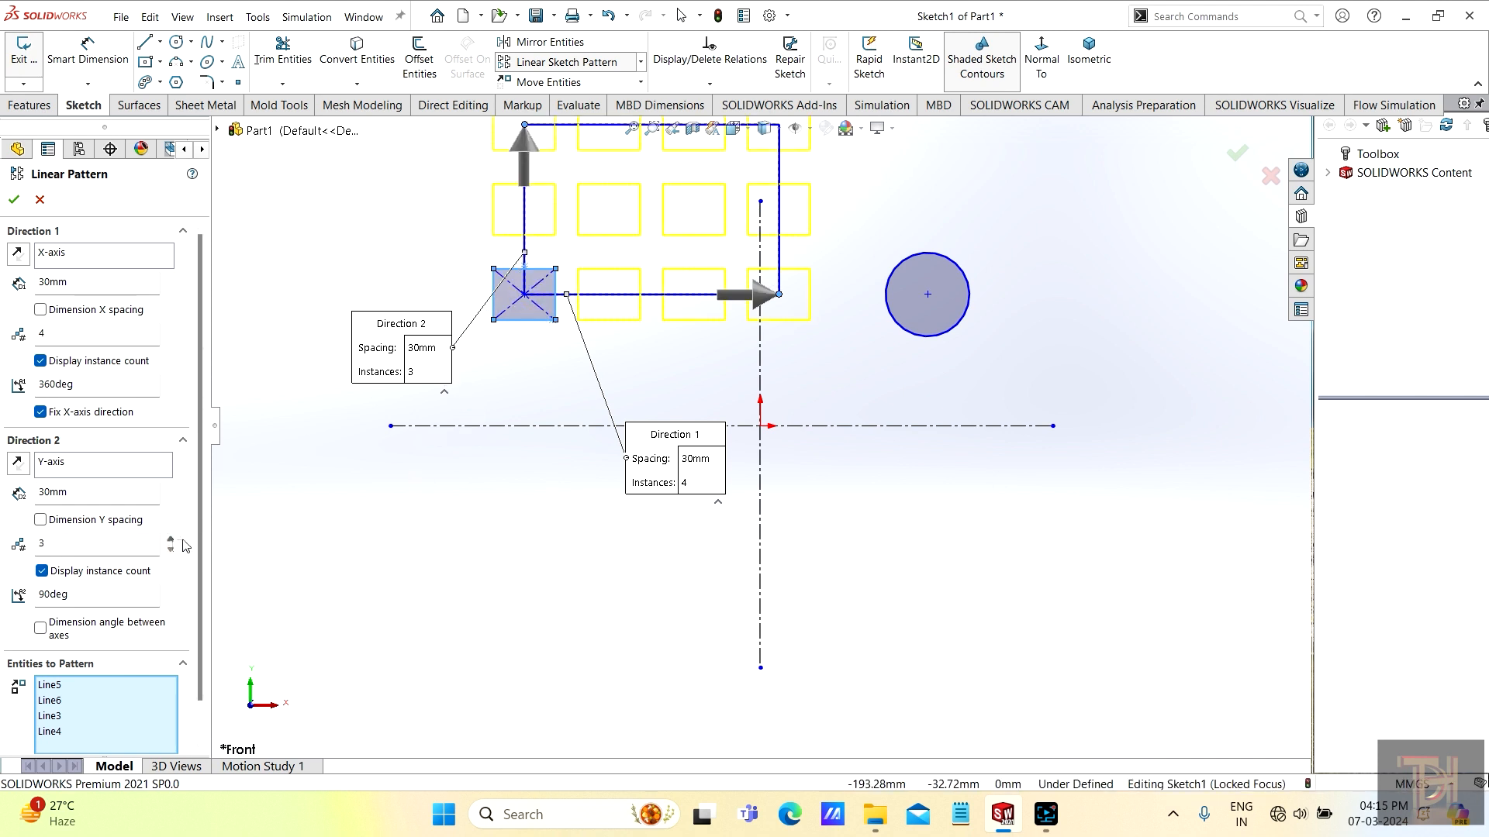
scroll(787, 264, up, 3)
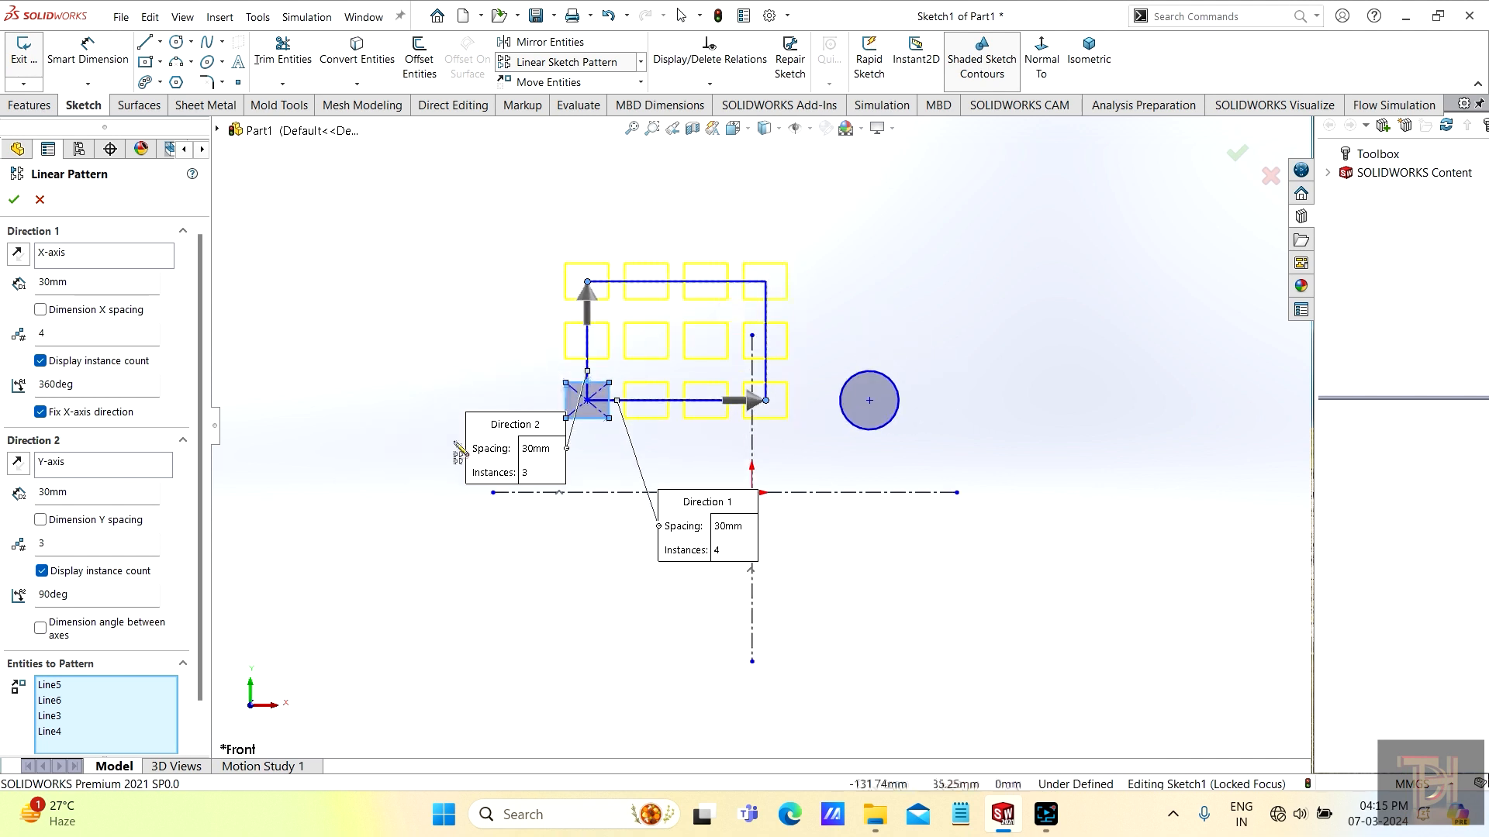
click(172, 541)
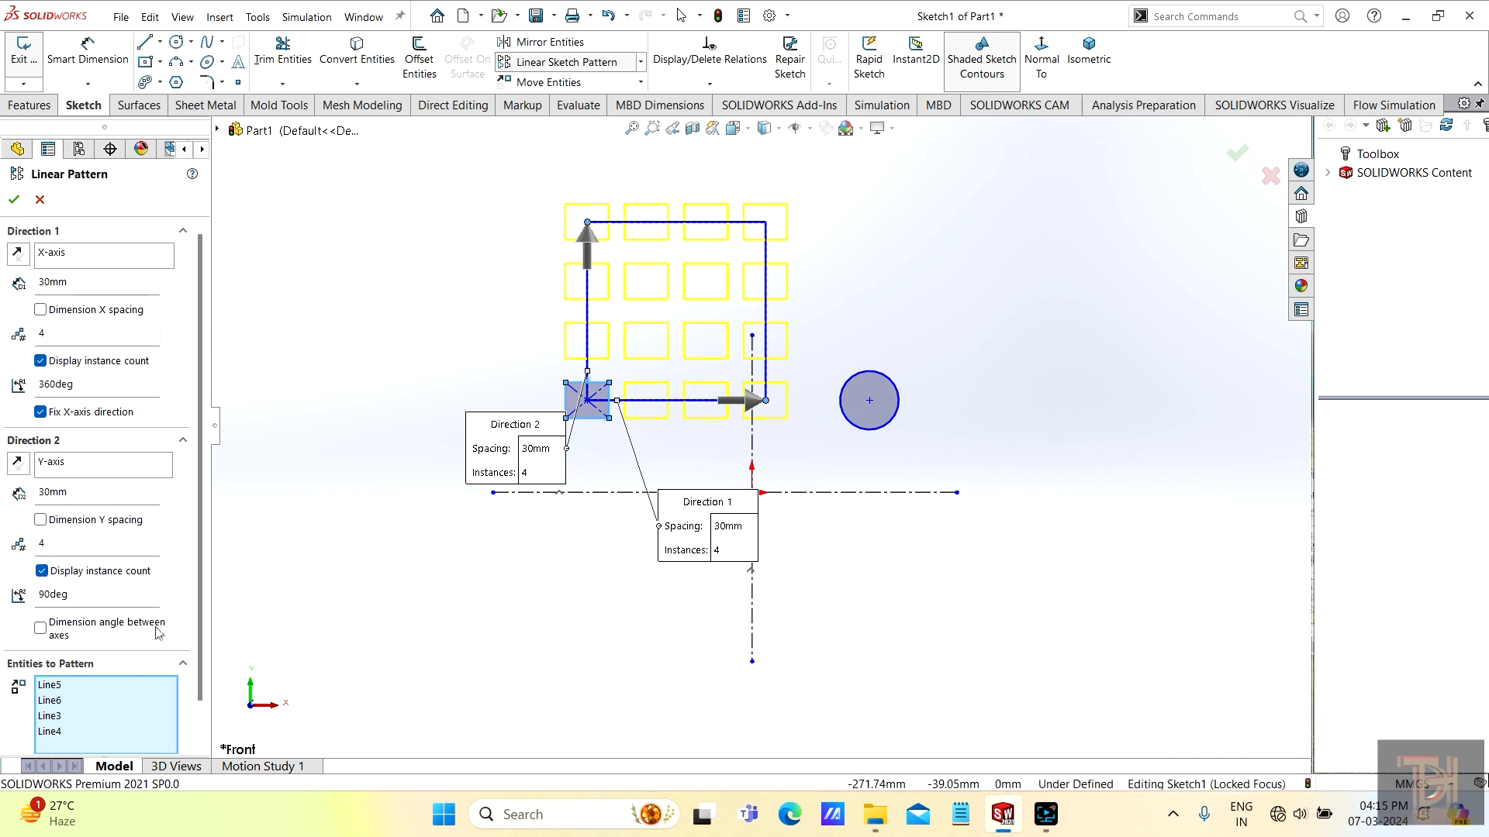
Tilt the pattern's second direction by raising its angle to 102 degrees.
click(172, 589)
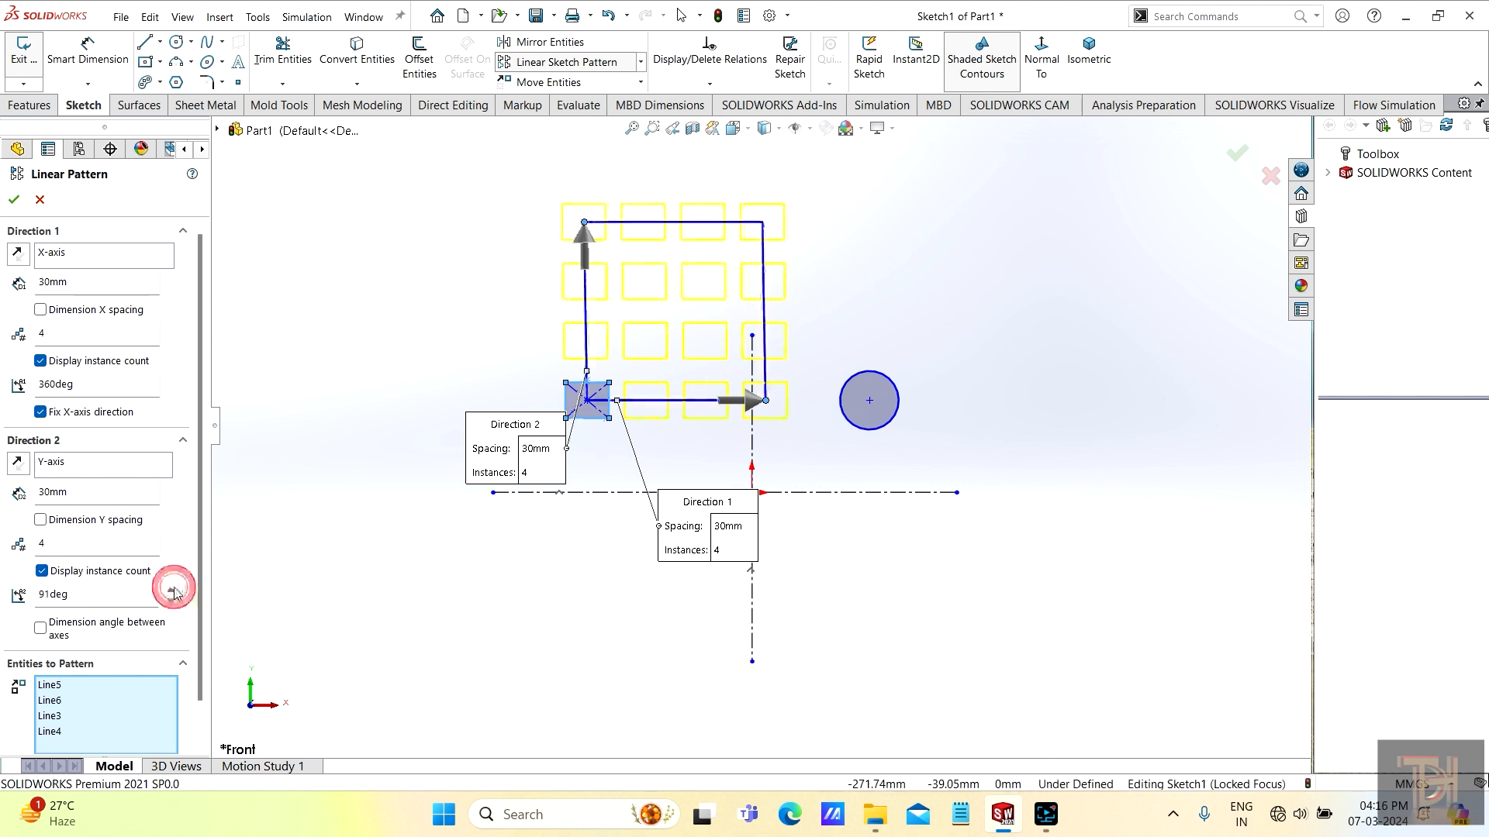
click(172, 590)
click(172, 590)
click(172, 589)
click(172, 589)
click(172, 589)
click(172, 590)
click(172, 589)
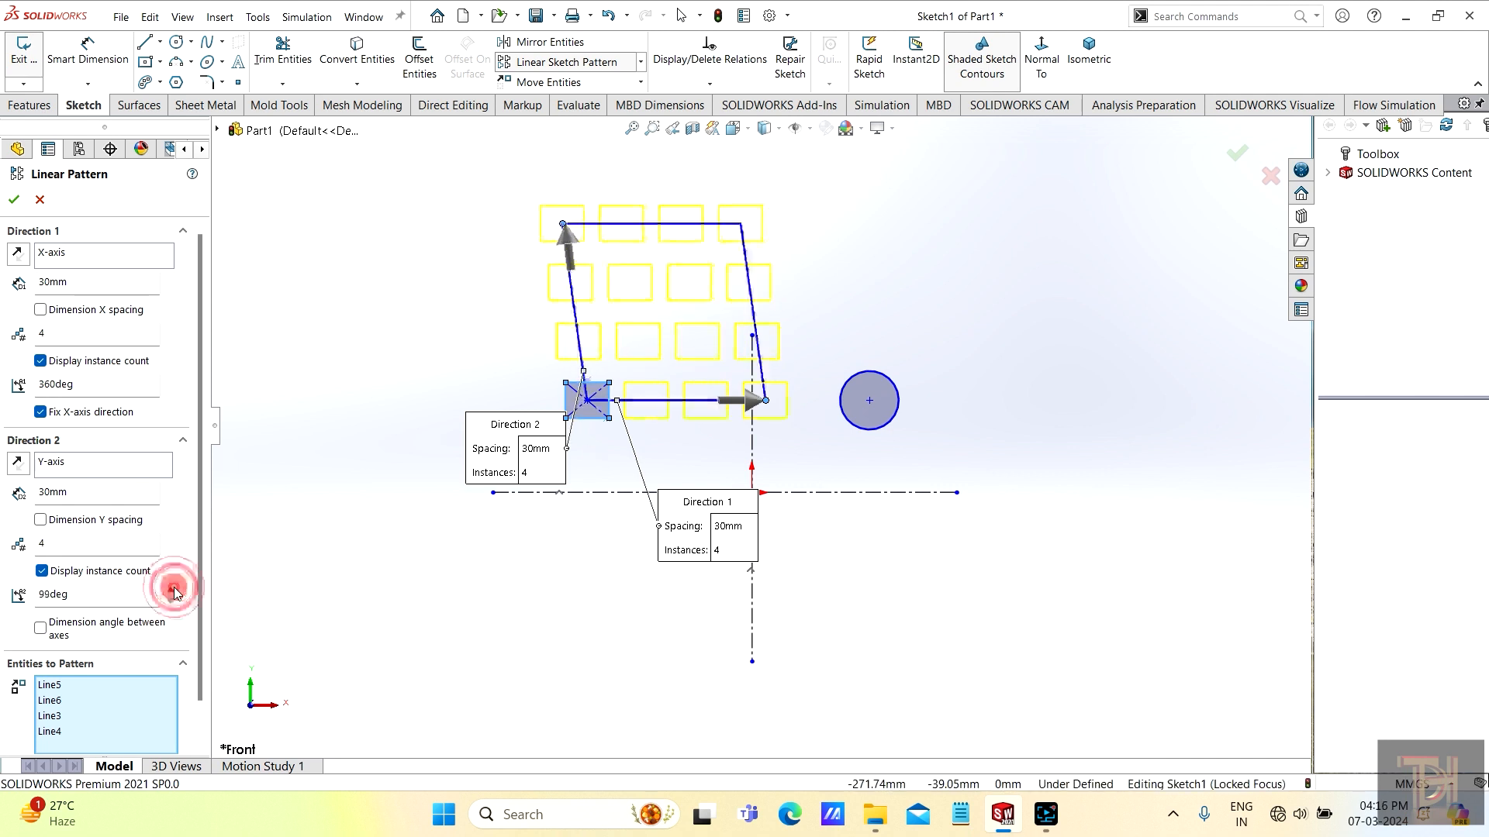
click(172, 590)
click(172, 590)
click(172, 589)
click(172, 589)
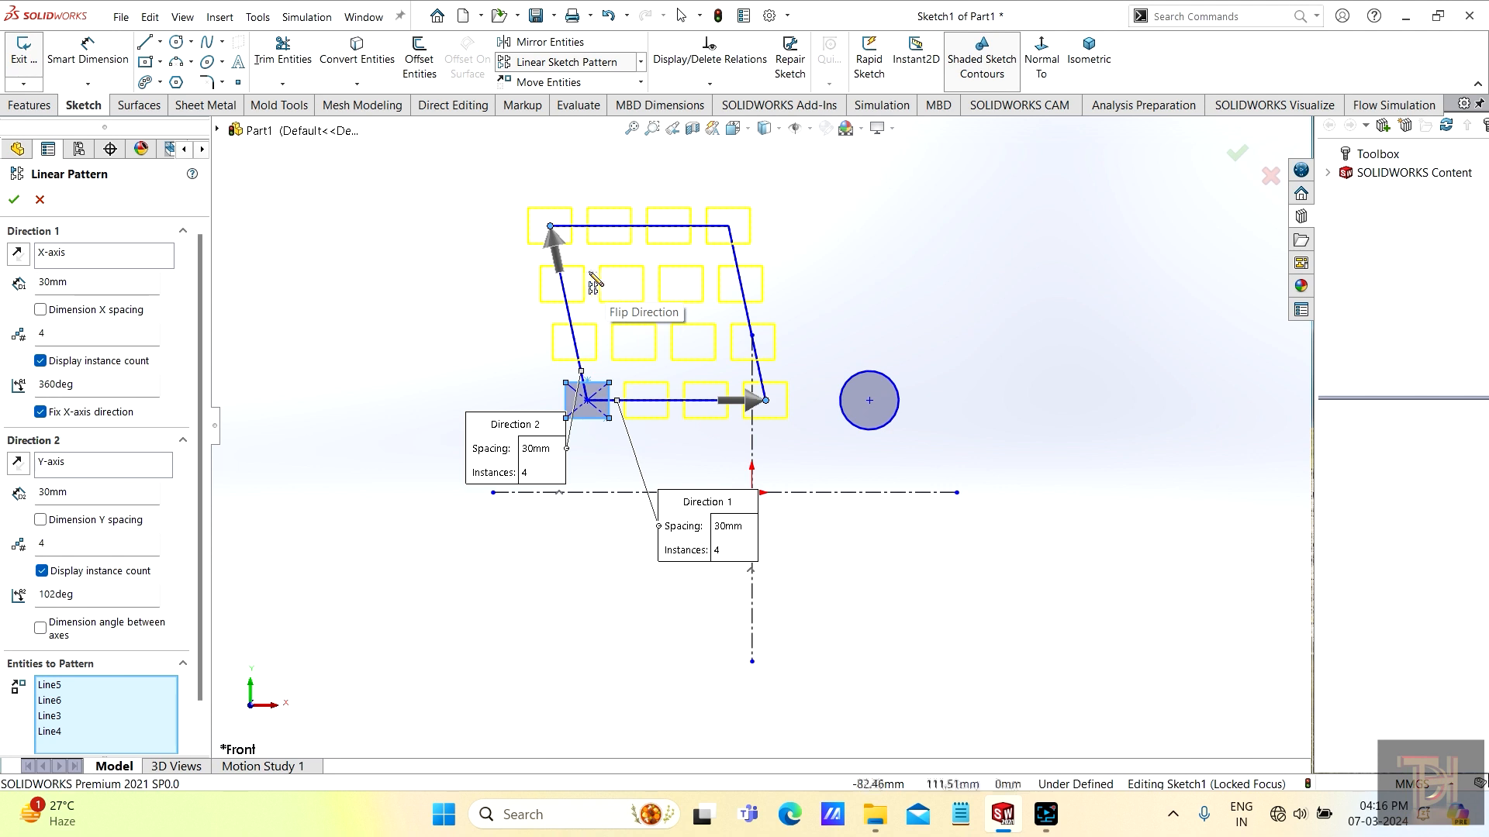
Return the second direction's angle to 90 degrees so the columns run along the Y-axis.
click(169, 600)
click(169, 600)
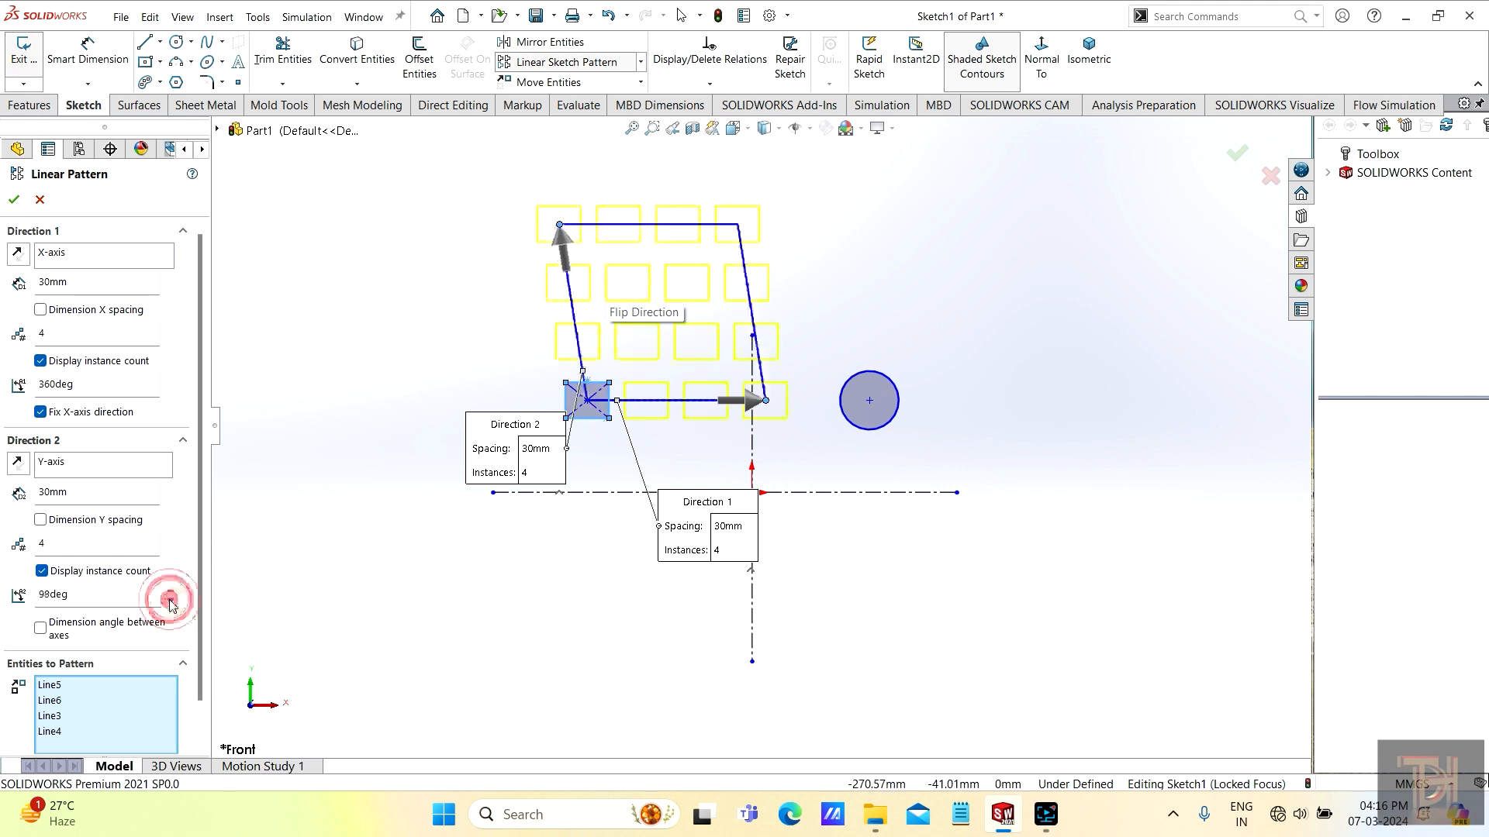
click(169, 601)
click(170, 600)
click(170, 600)
click(170, 600)
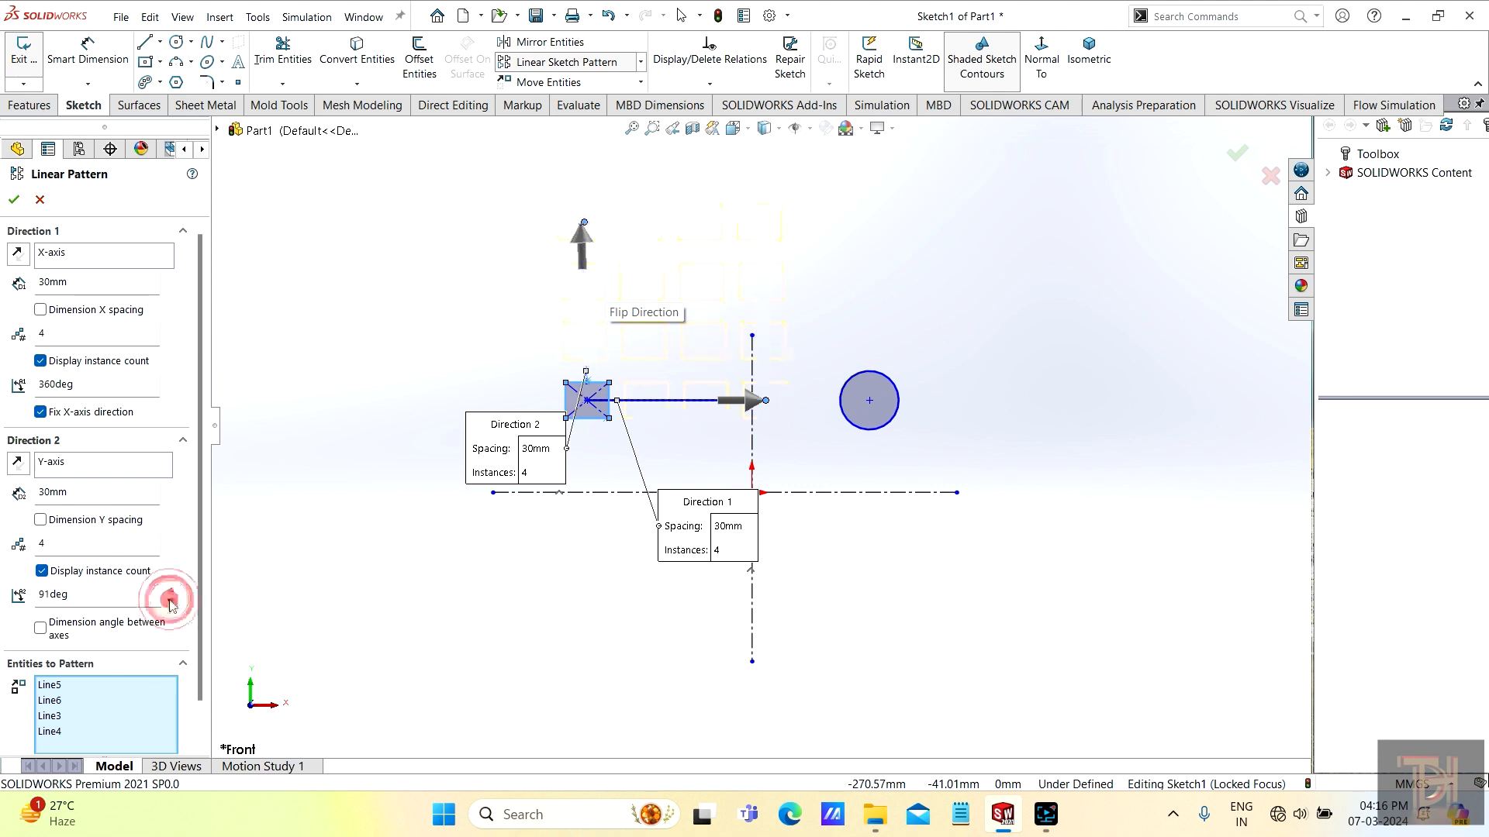
click(170, 600)
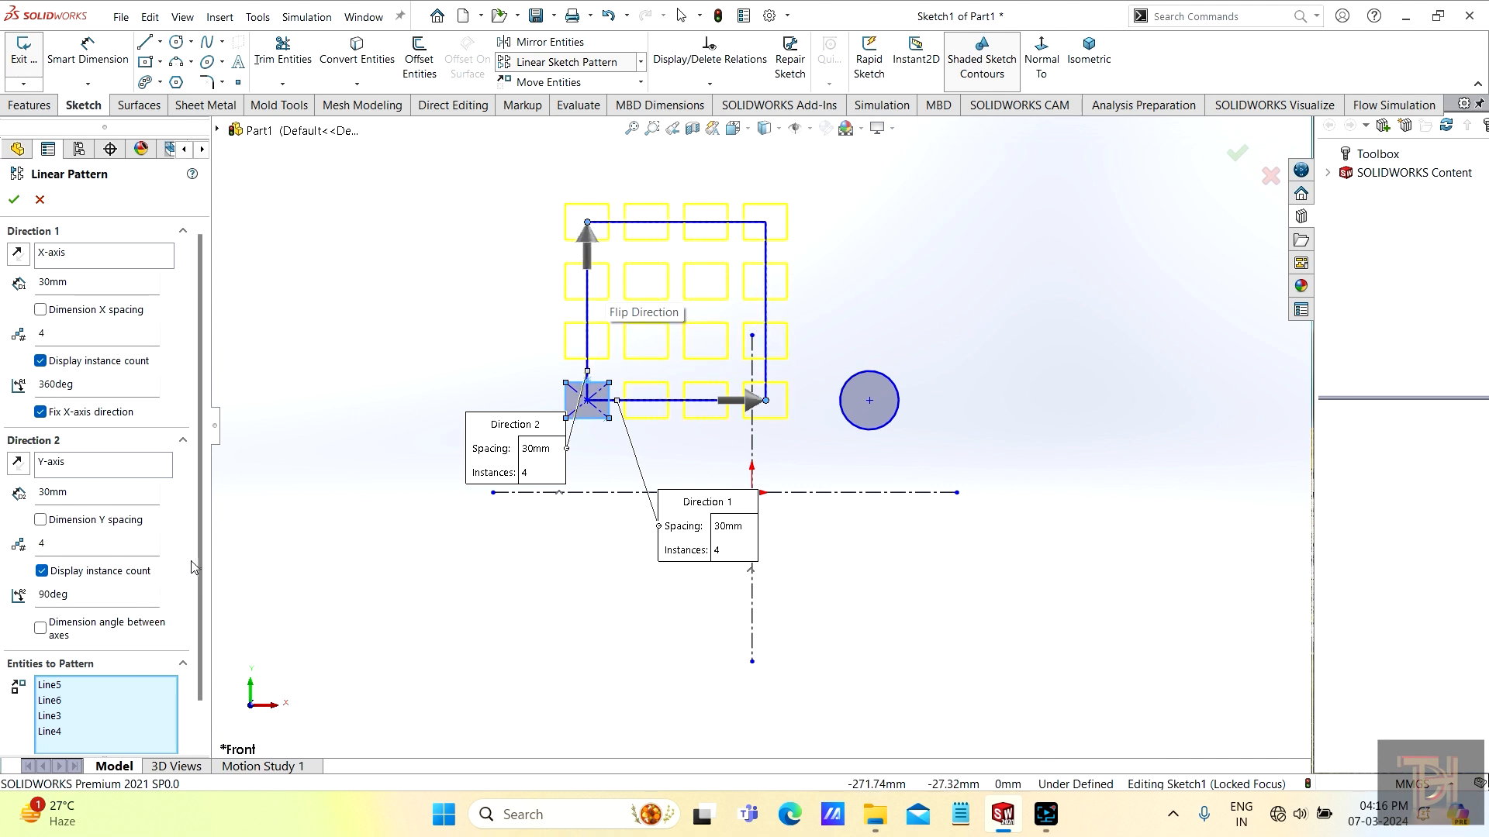
Review the linear pattern's entities to pattern and accept the rectangle pattern.
scroll(86, 697, down, 1)
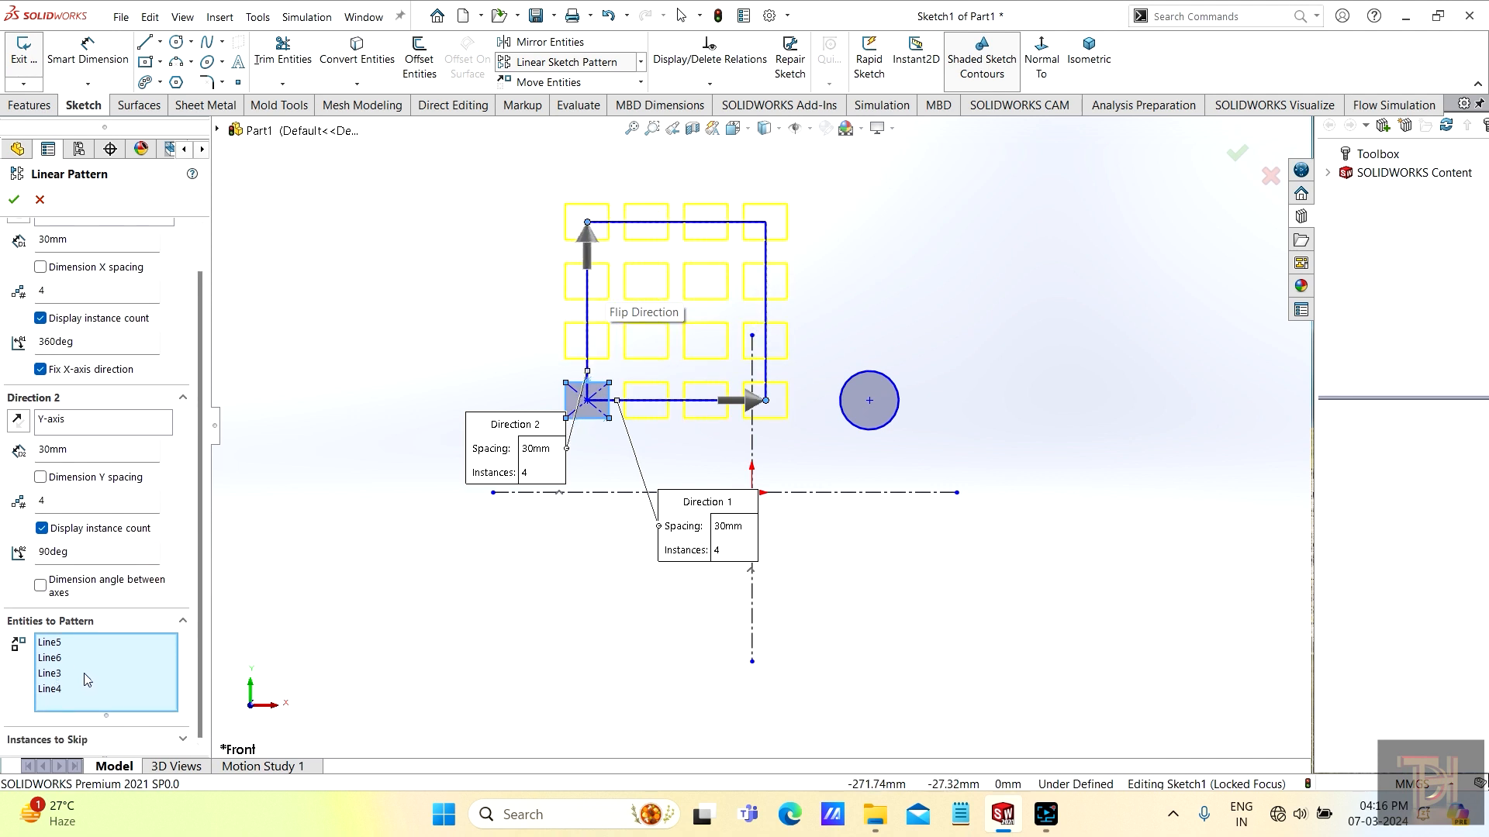
scroll(176, 556, up, 1)
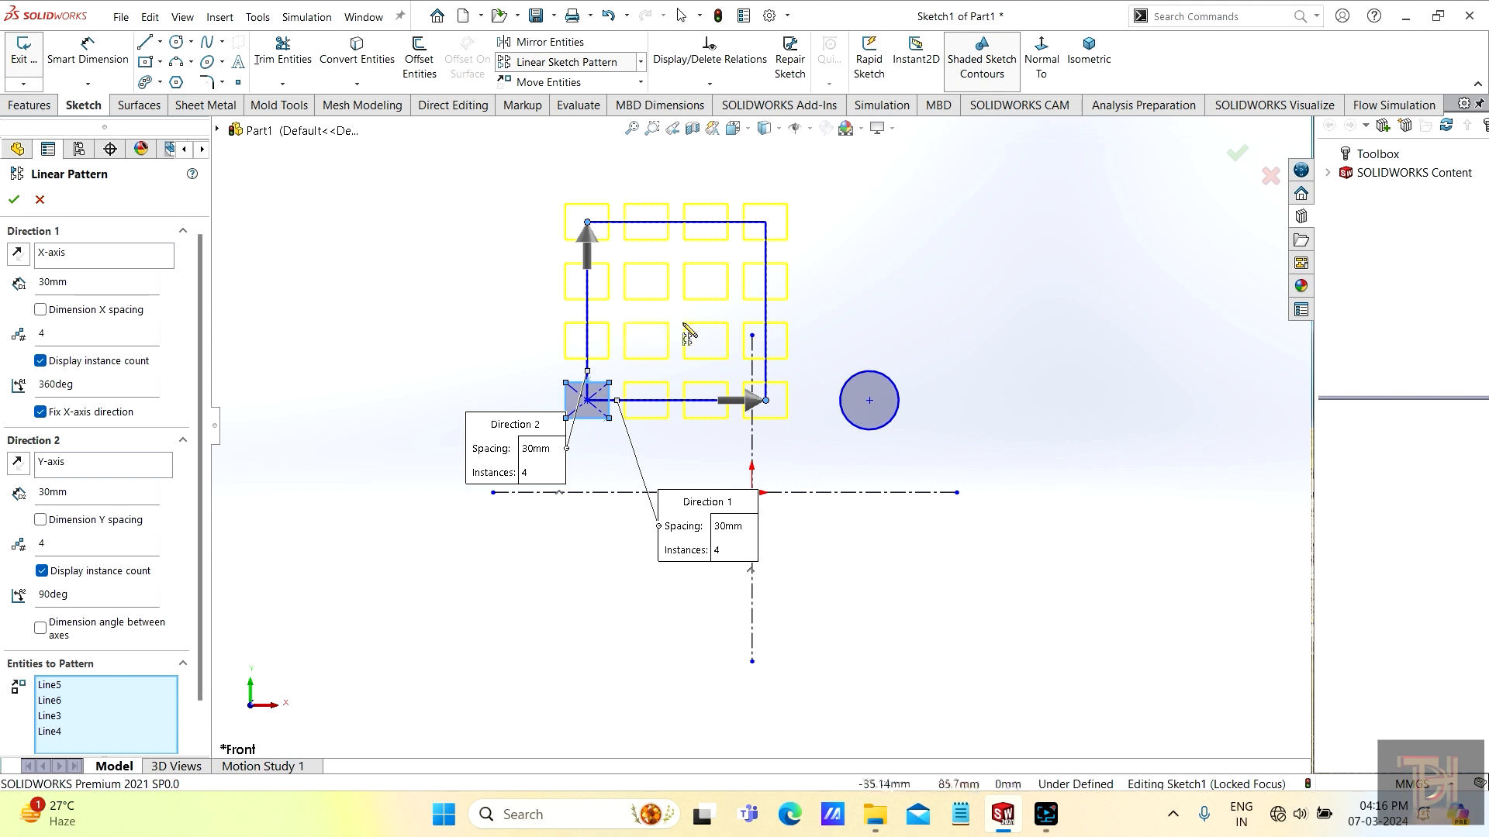
click(16, 199)
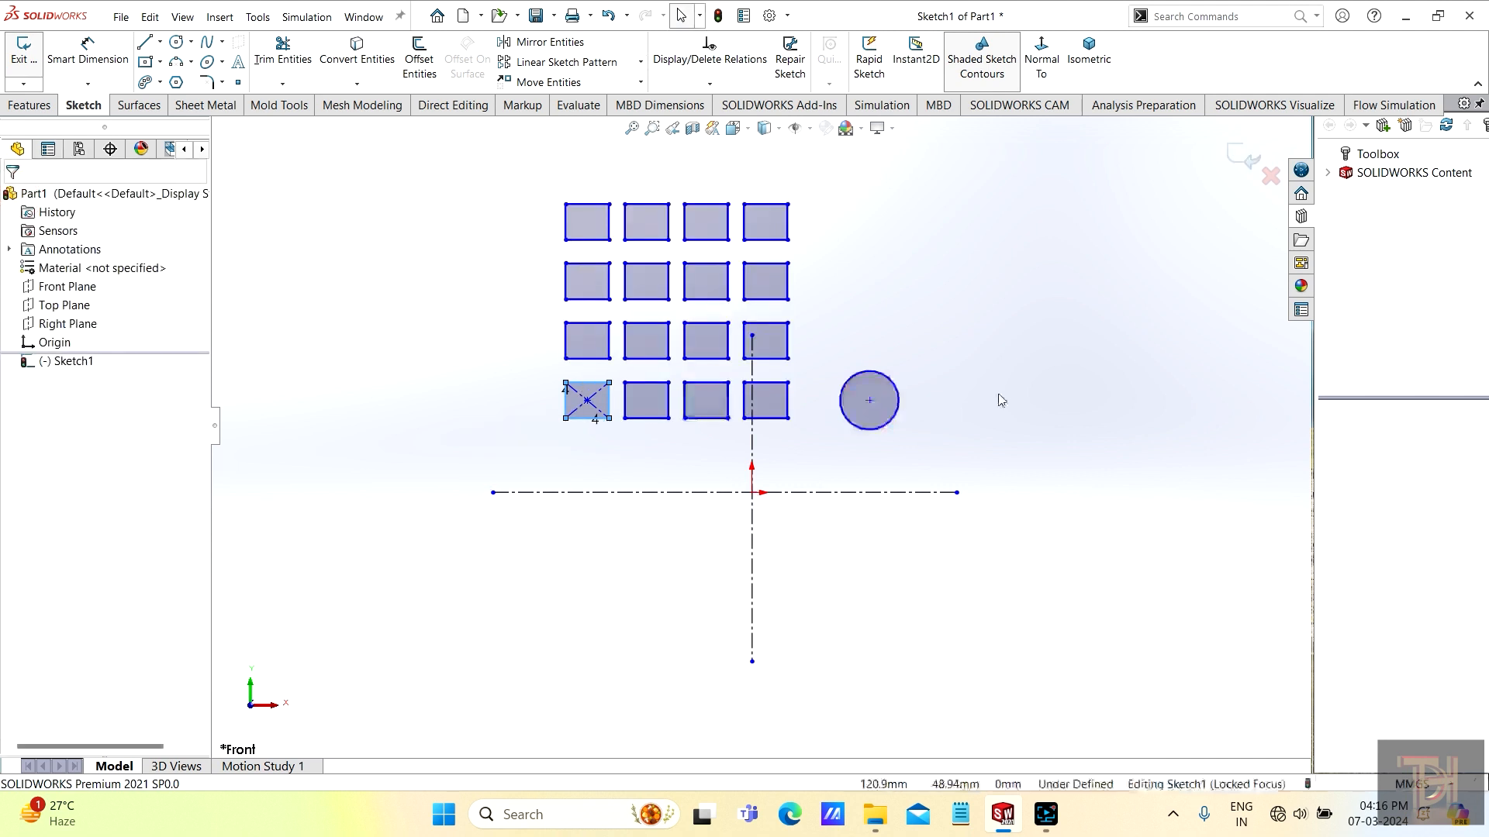
Start a Circular Sketch Pattern, clear the preselected rectangle lines and choose the circle as the entity to pattern.
scroll(988, 371, up, 1)
scroll(988, 370, down, 1)
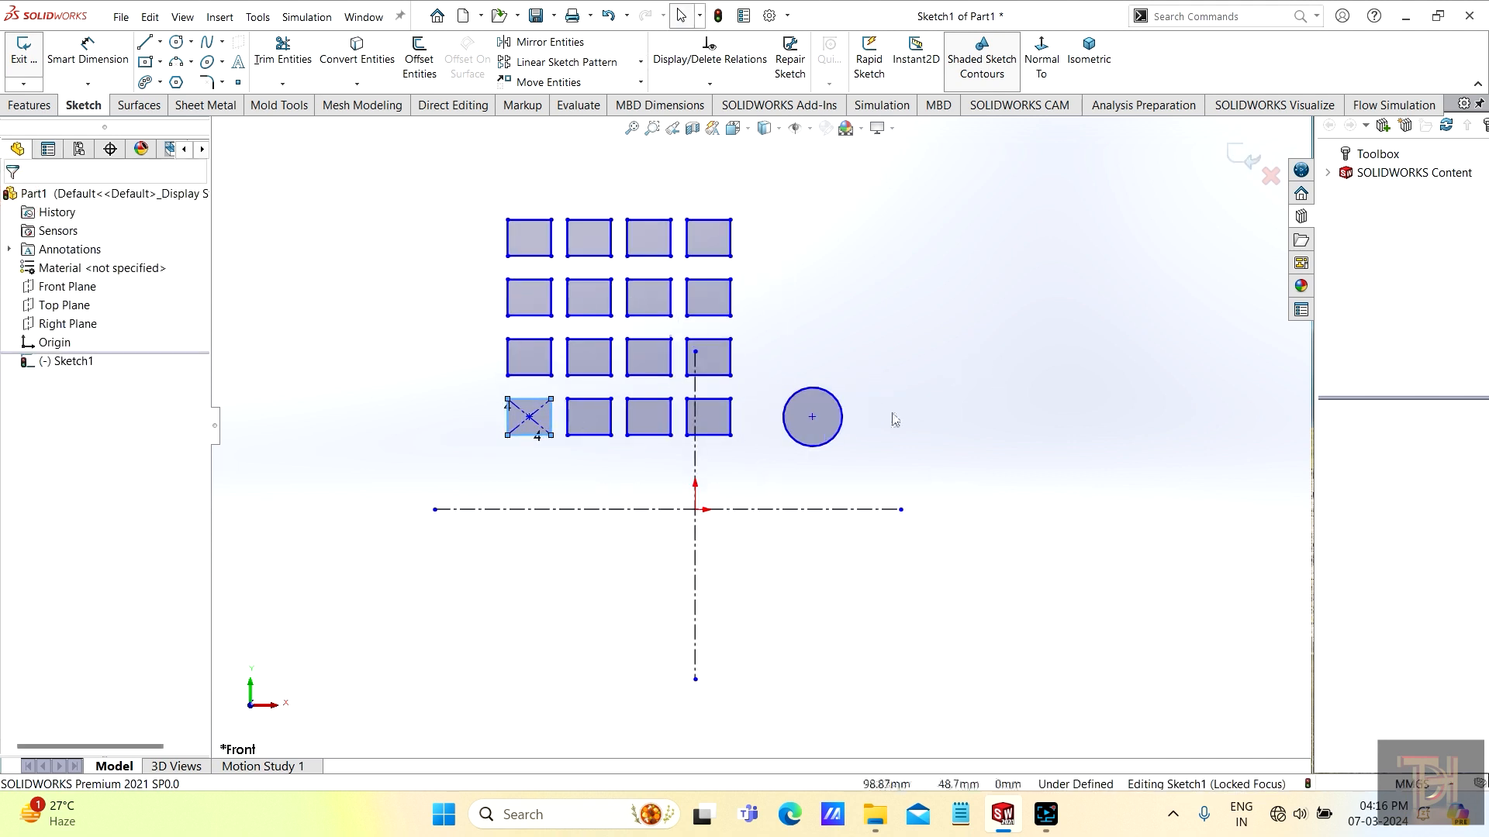
click(641, 62)
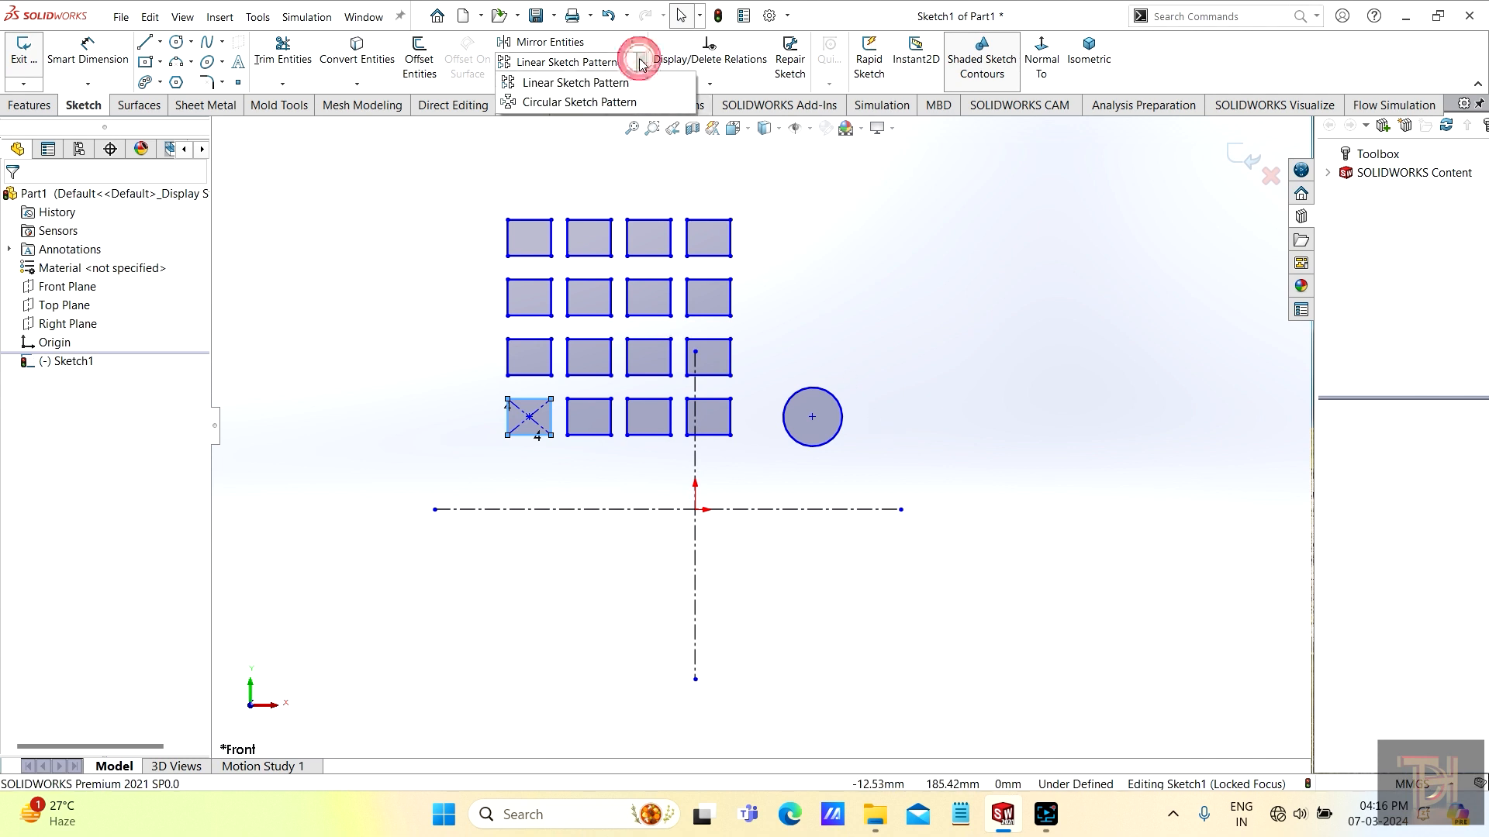
click(562, 102)
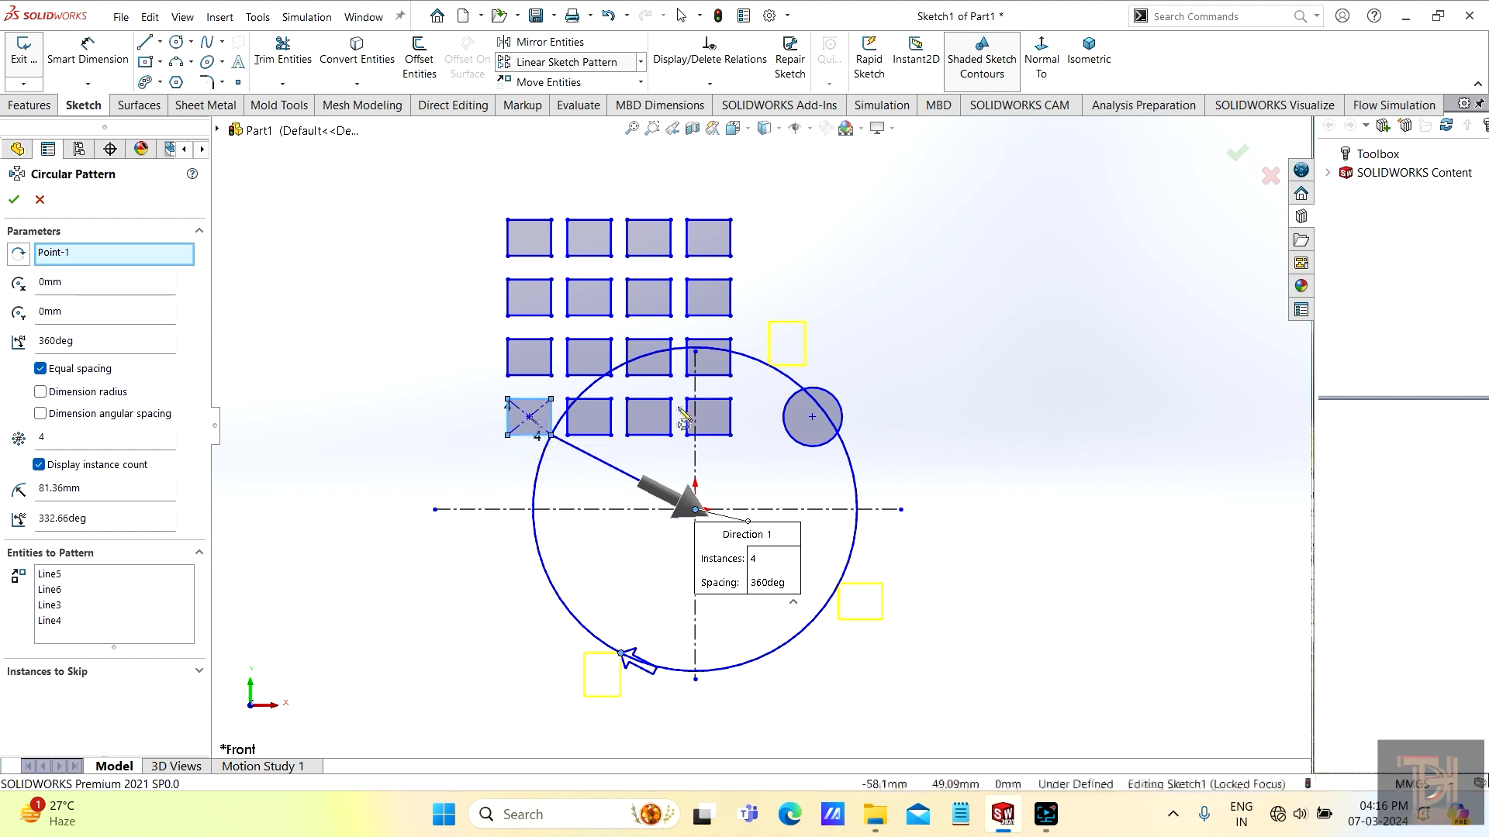
right_click(86, 633)
click(148, 602)
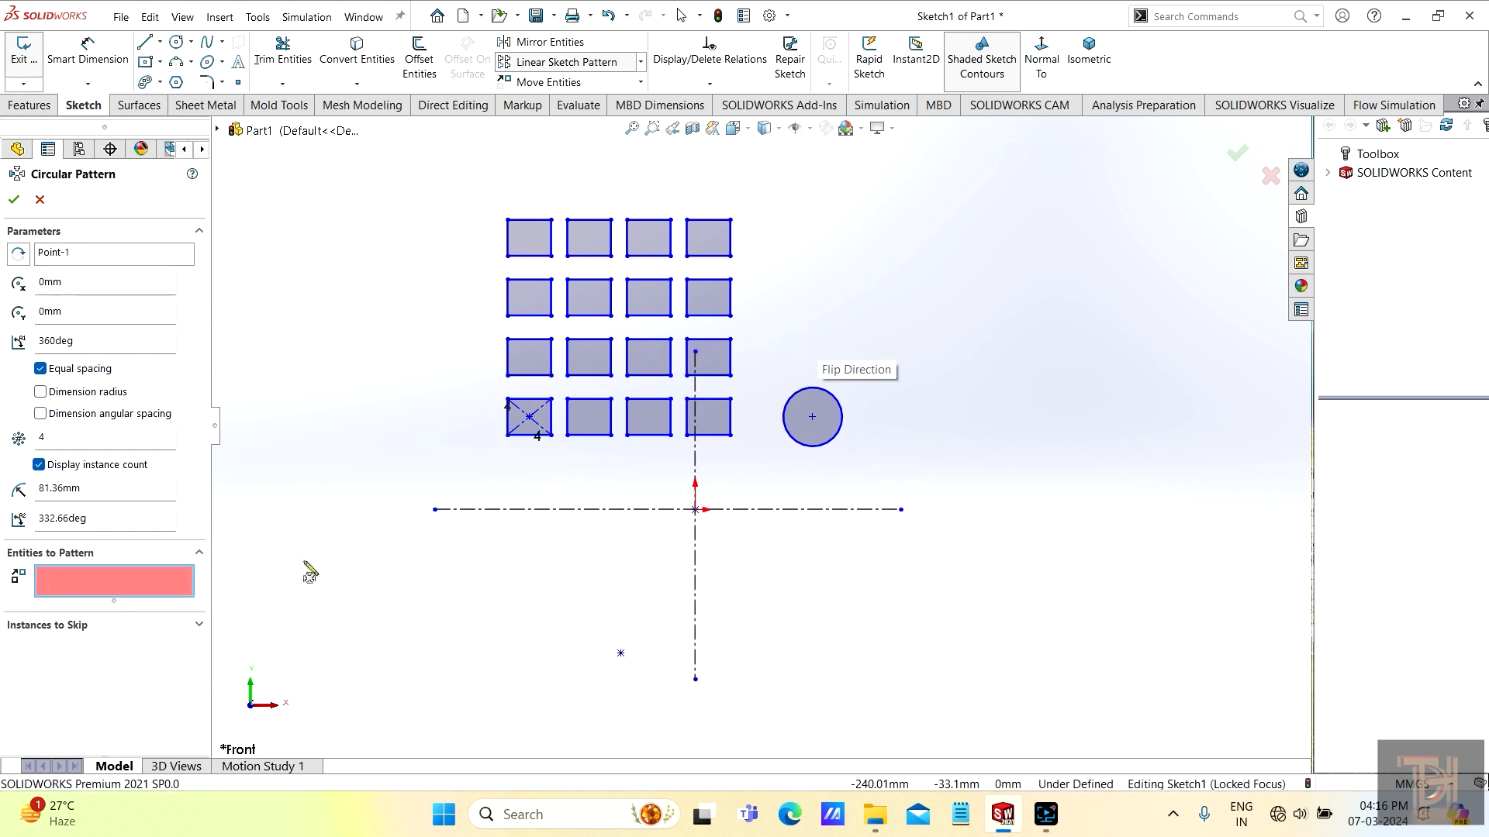
click(839, 442)
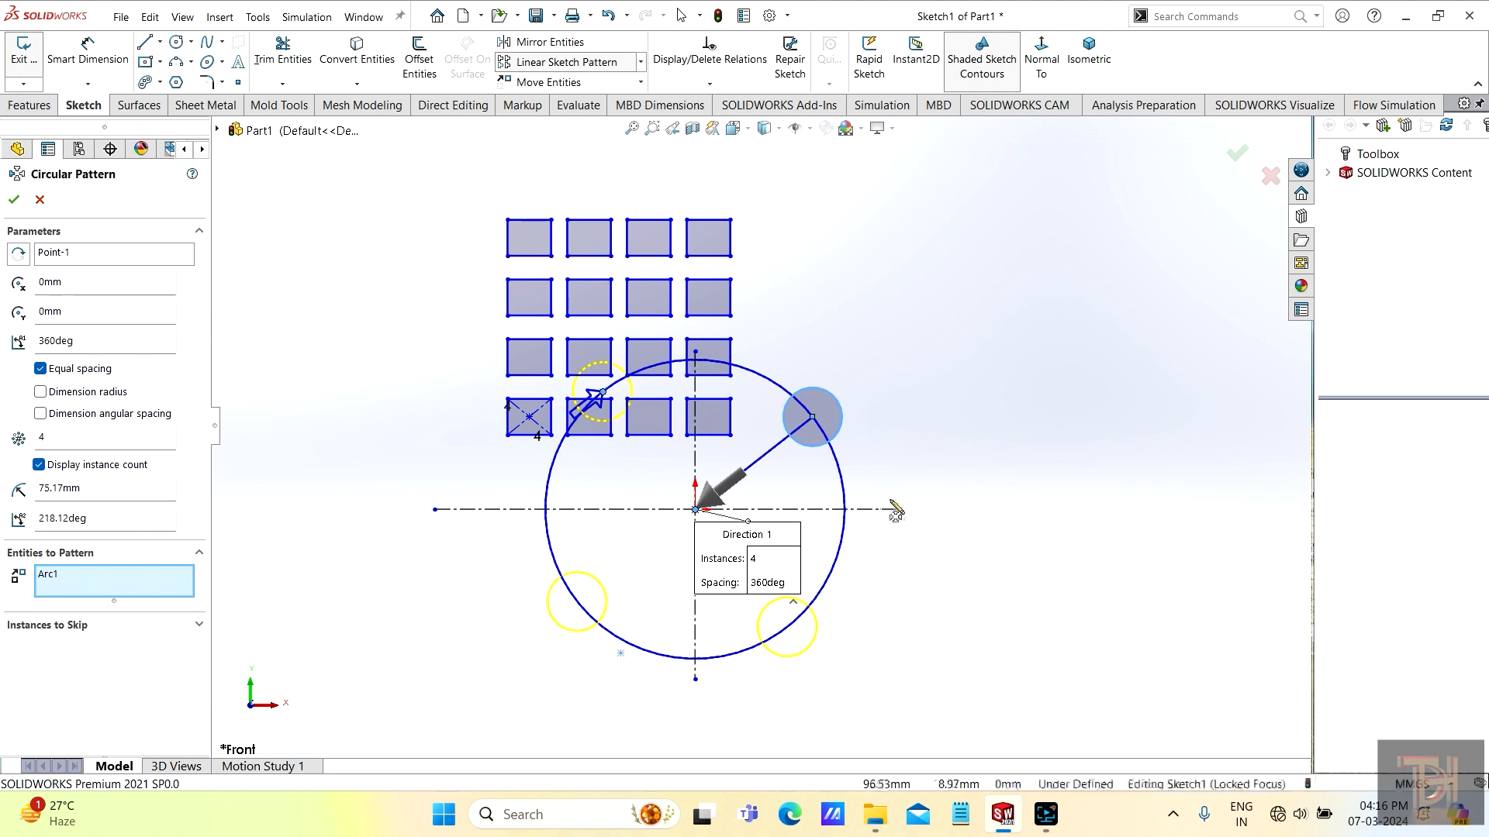
Shift the circular pattern's centre along X to 30 mm.
scroll(795, 522, down, 2)
scroll(796, 528, up, 3)
scroll(717, 411, down, 1)
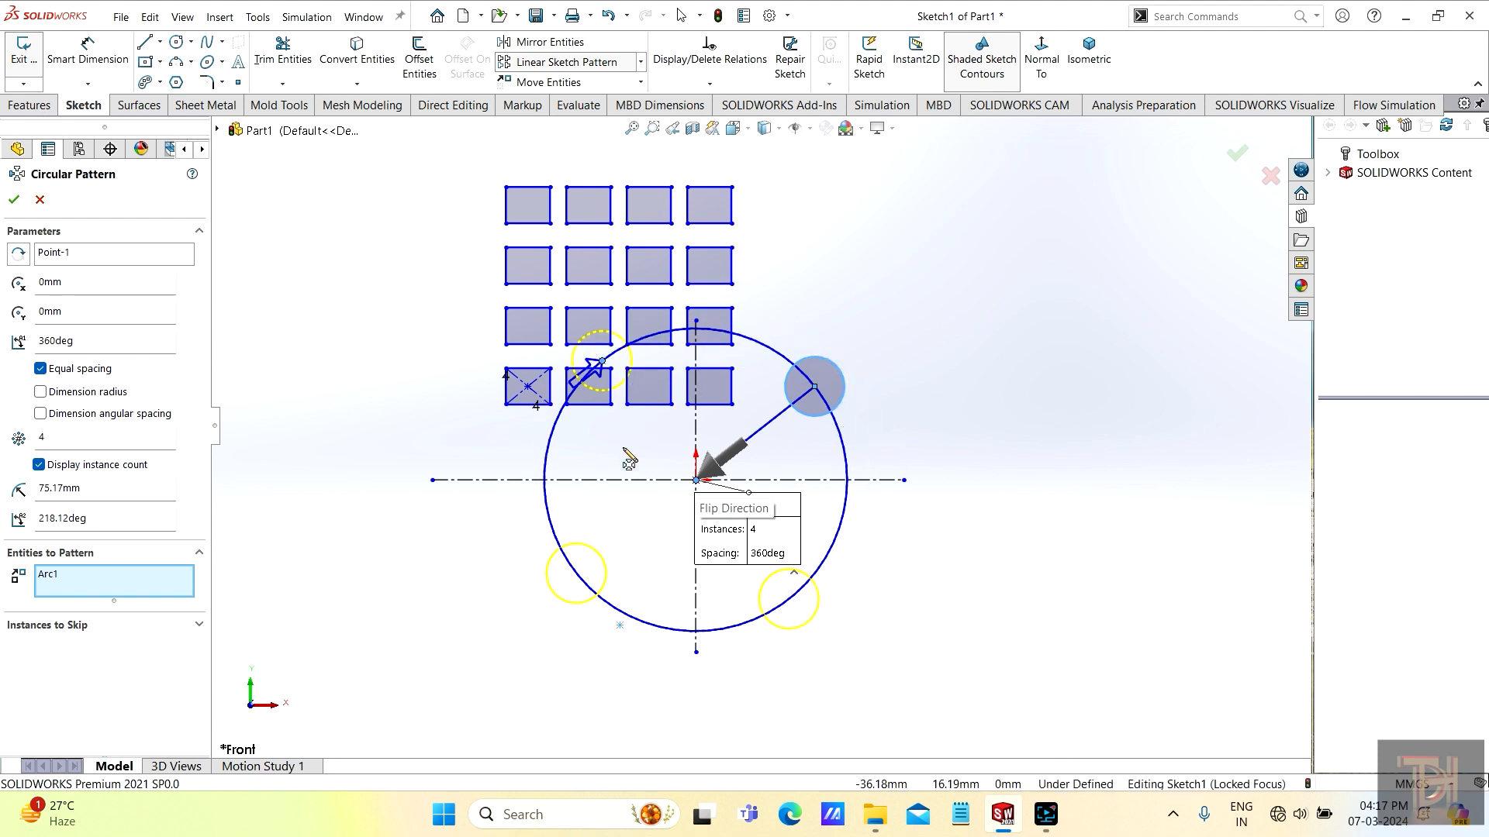
scroll(807, 411, down, 2)
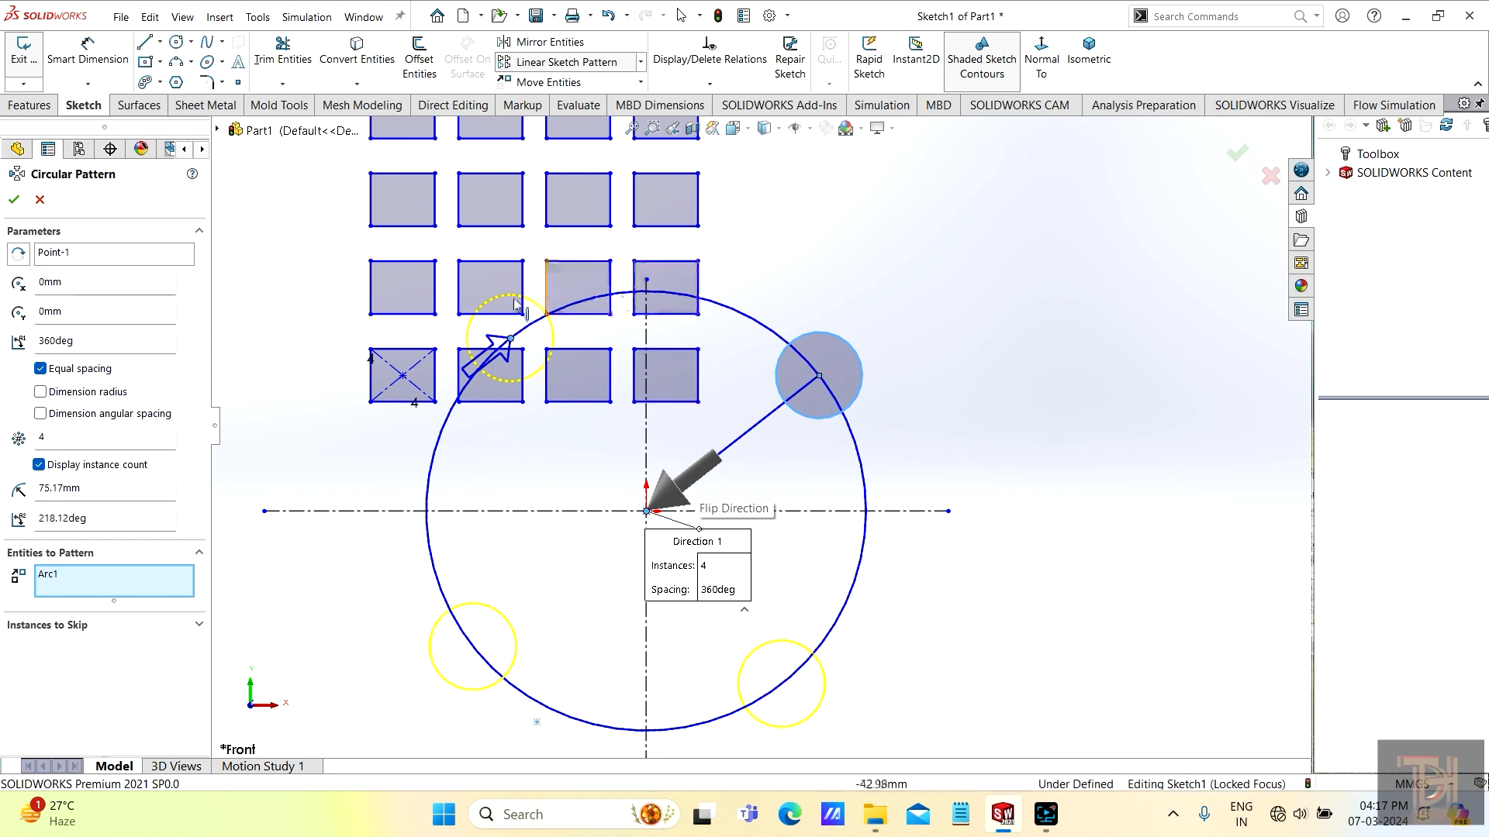
scroll(651, 521, up, 1)
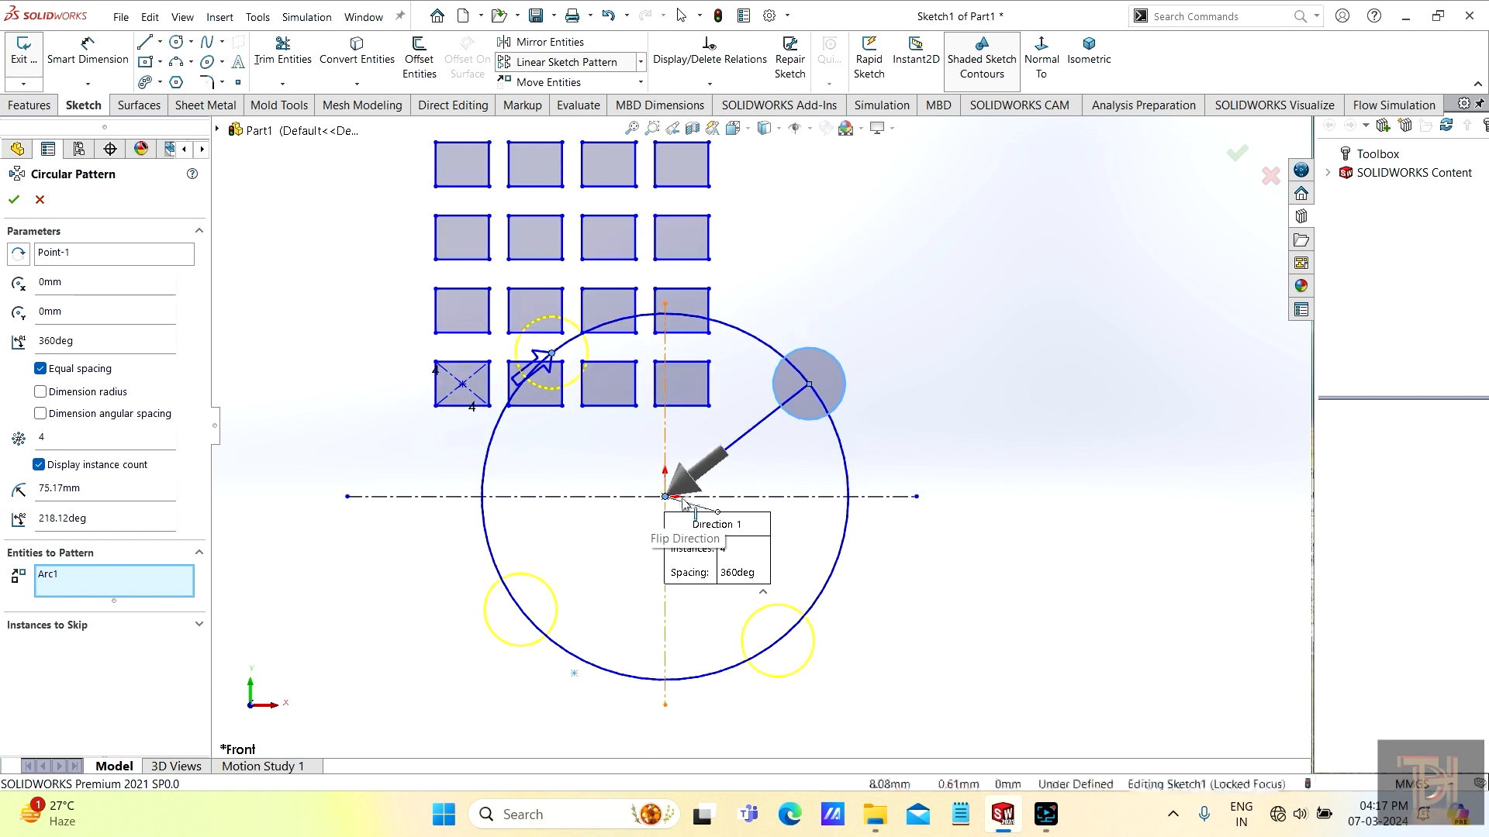
scroll(756, 426, up, 1)
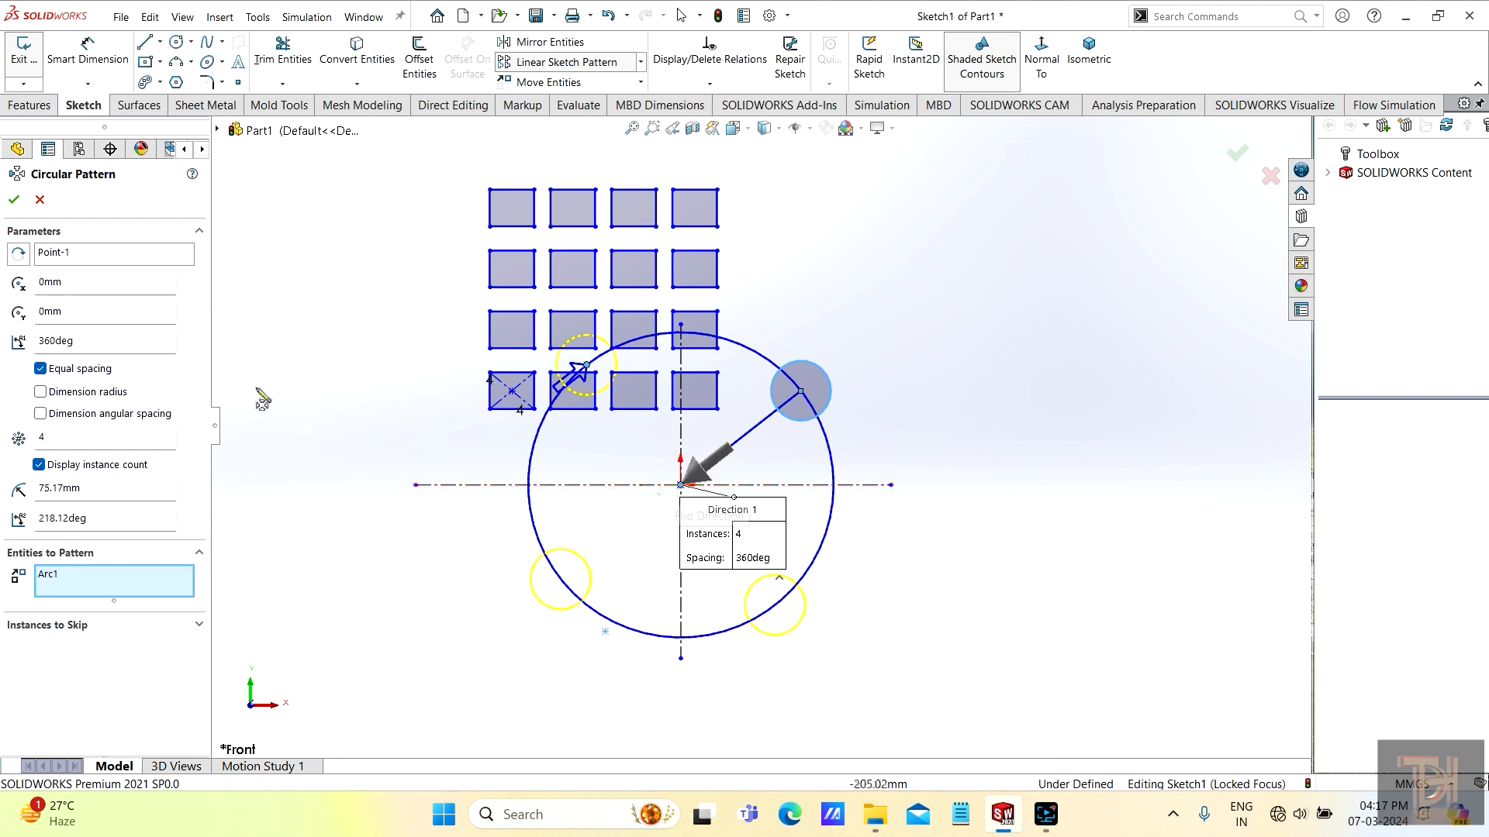
click(186, 280)
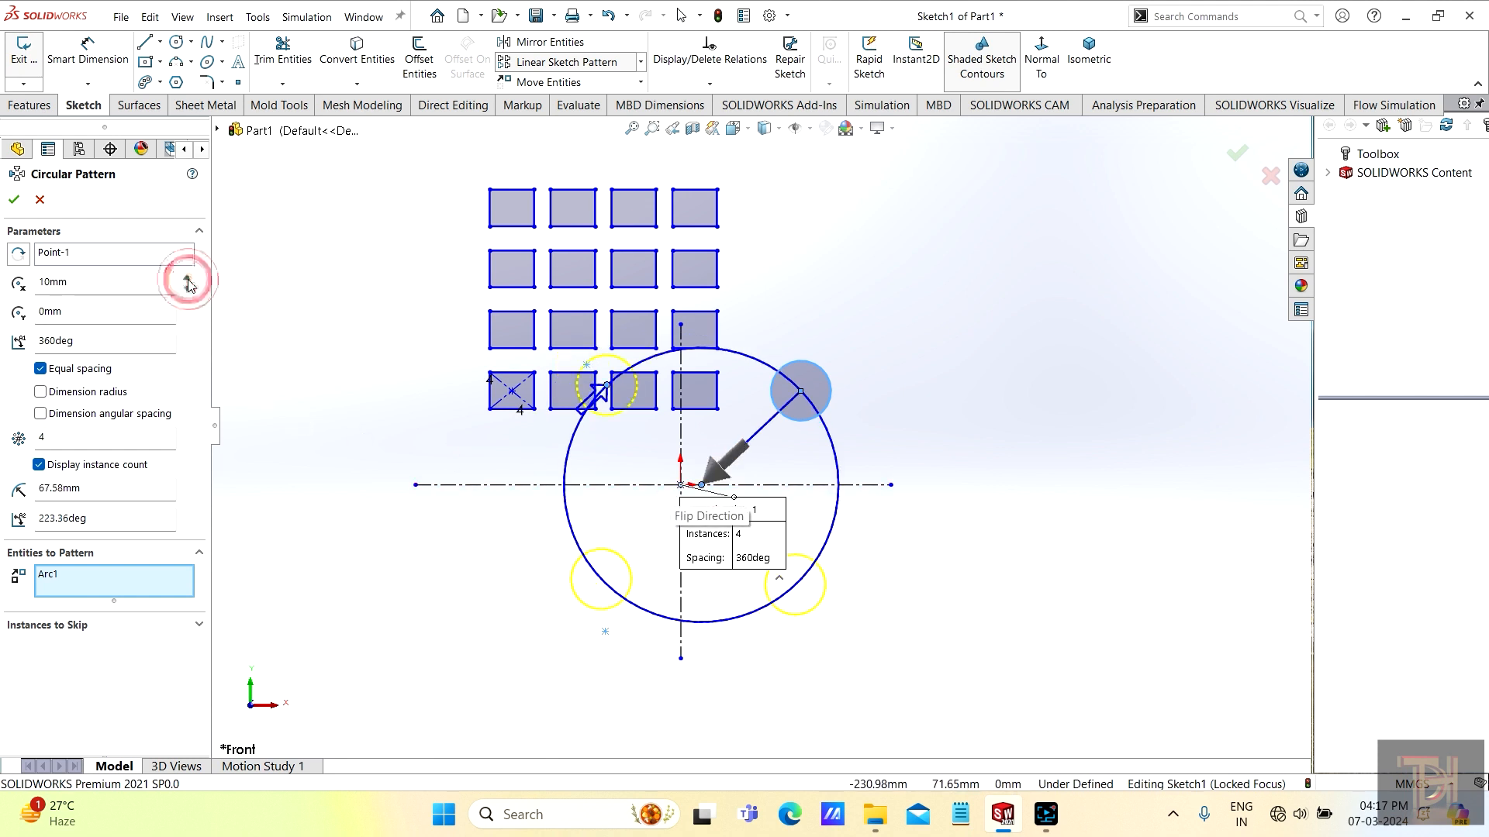
click(187, 280)
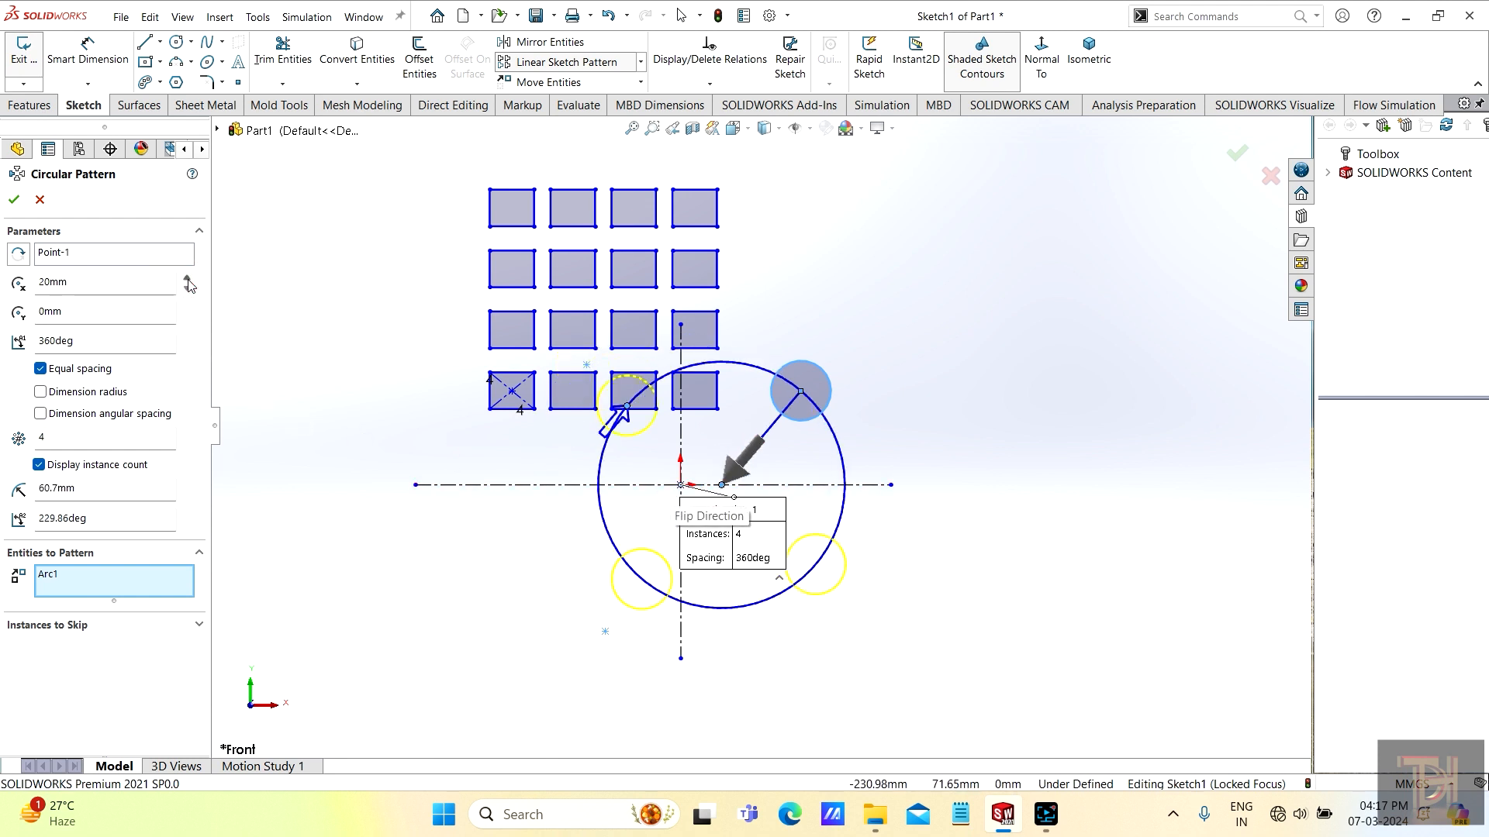
click(187, 280)
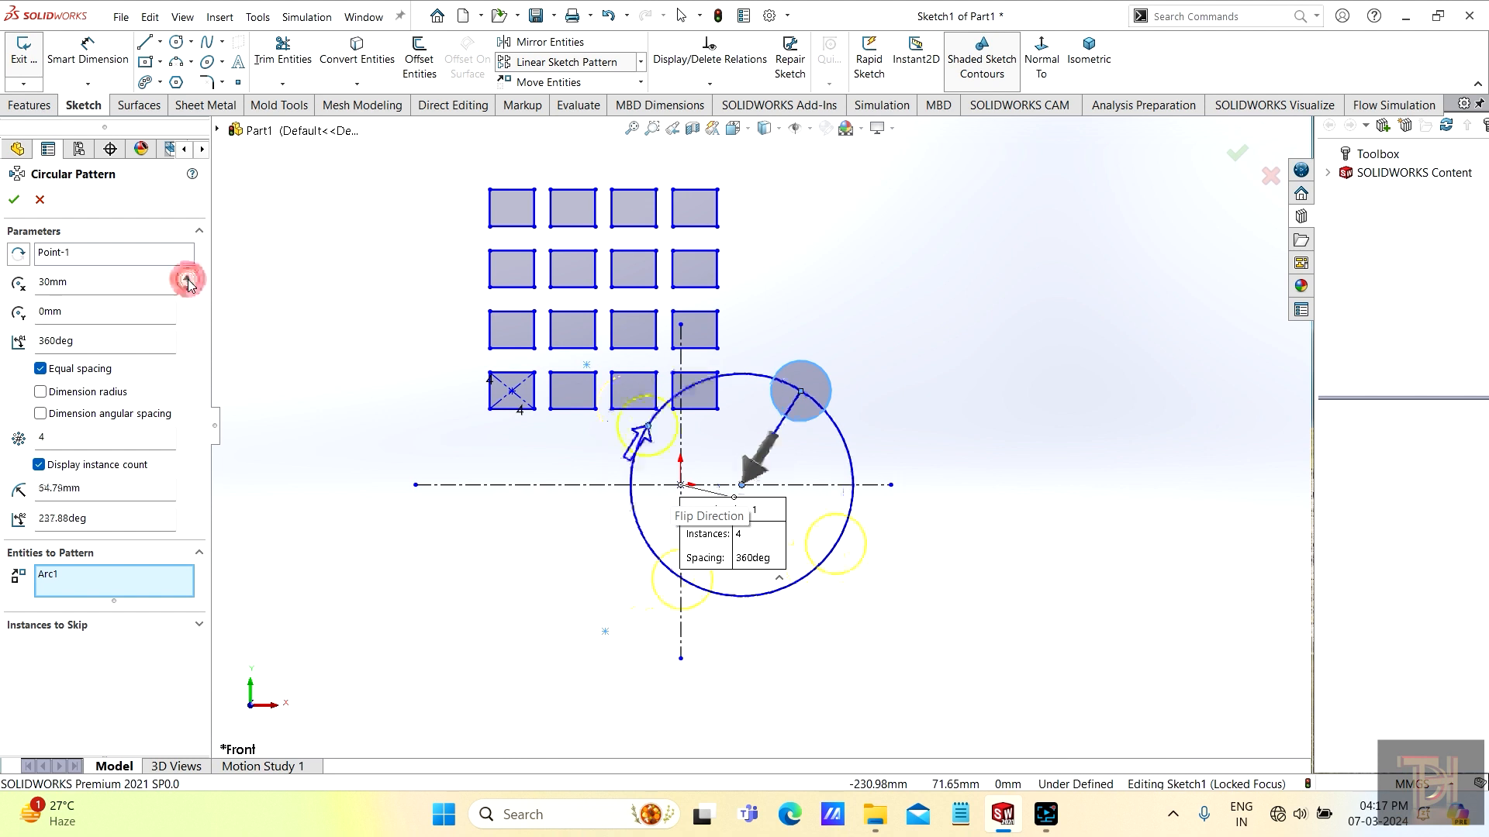
Shift the circular pattern's centre along X to -20 mm and bring it back to 0 mm.
click(187, 290)
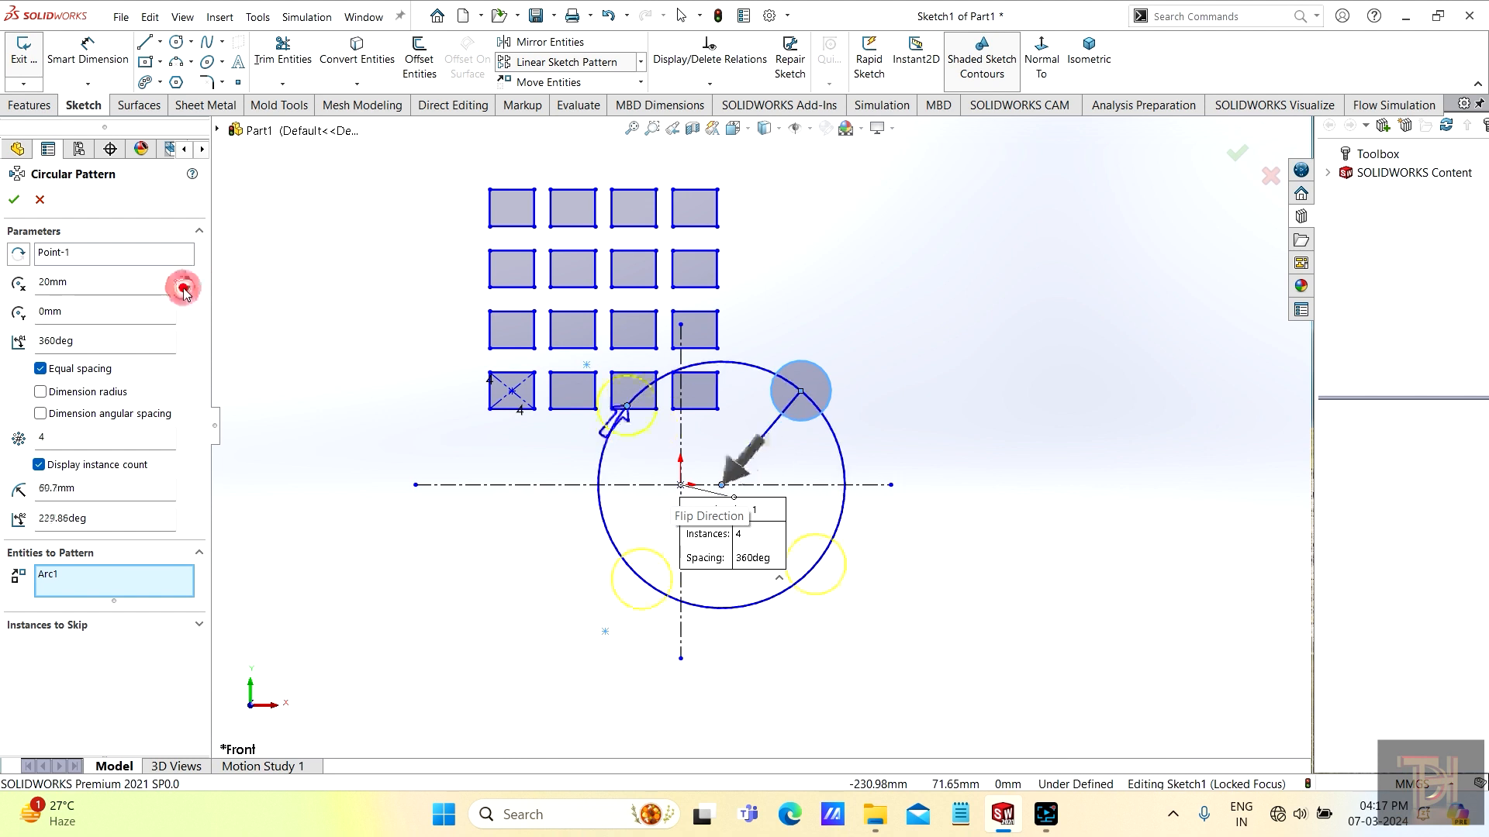
click(187, 290)
click(187, 290)
click(187, 290)
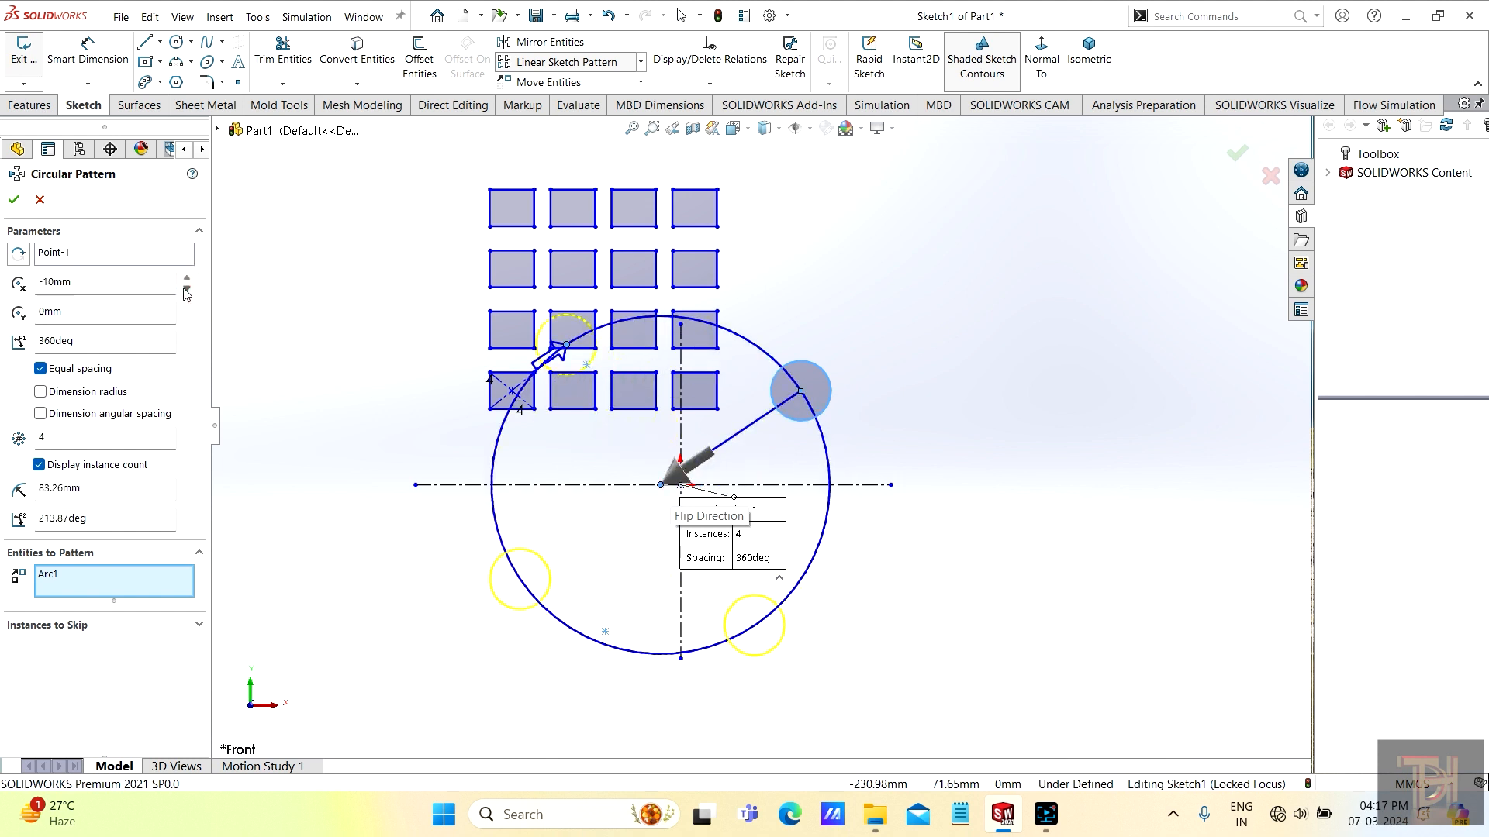
click(186, 290)
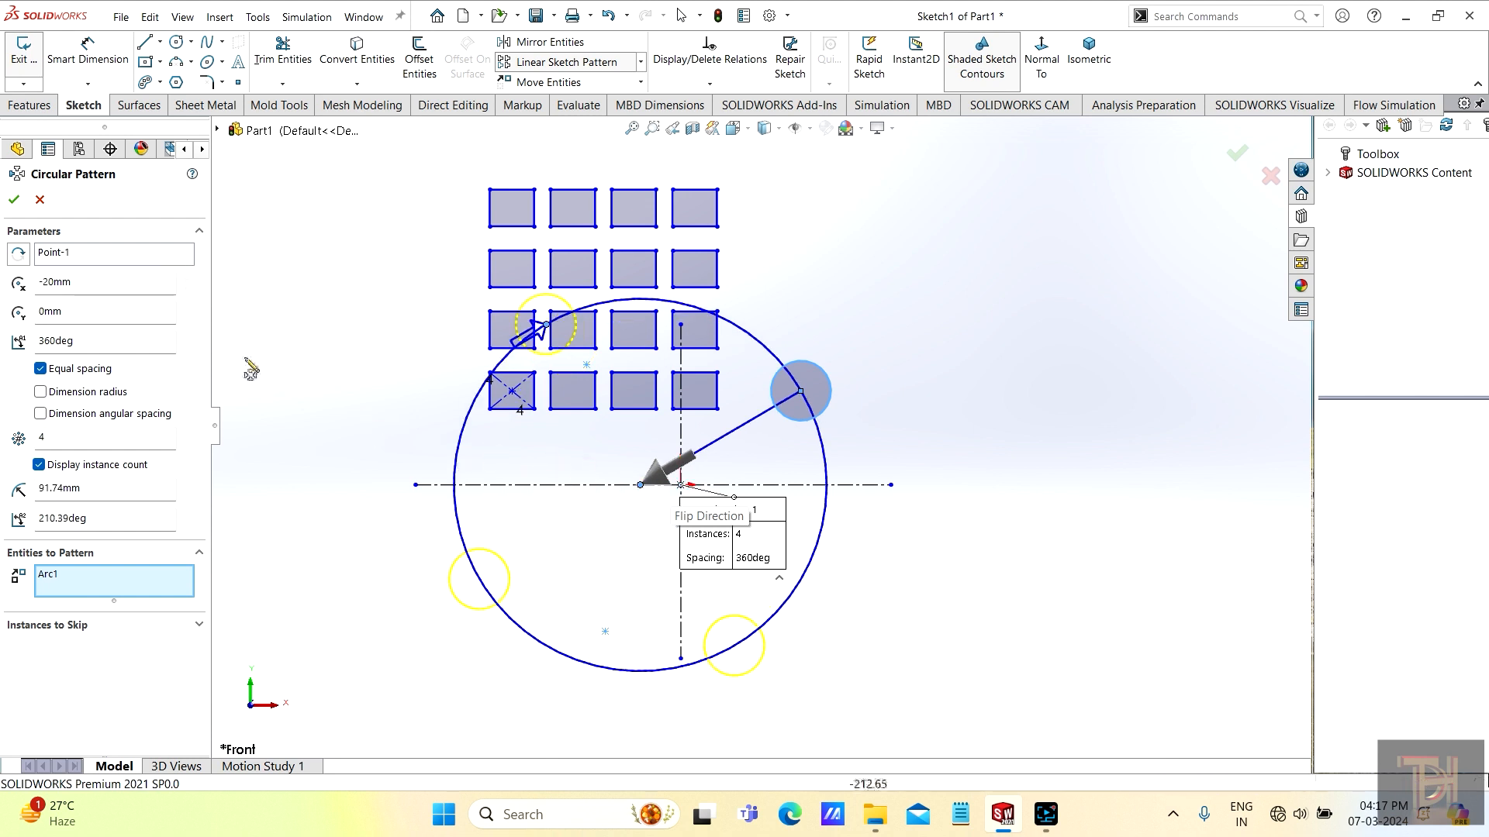
click(187, 280)
click(187, 280)
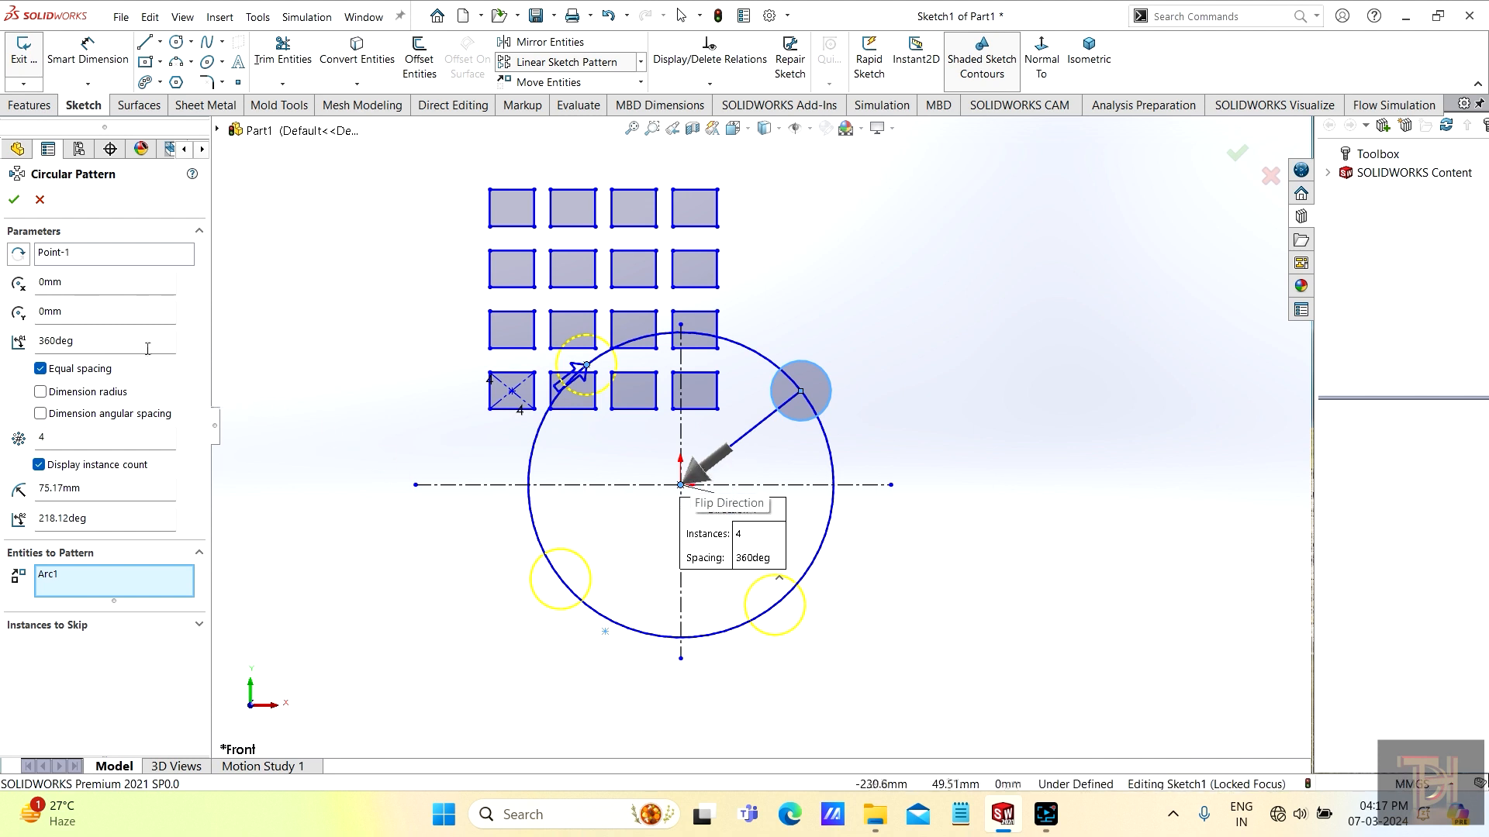
Shift the circular pattern's centre along Y to 20 mm and bring it back to 0 mm.
click(187, 308)
click(187, 308)
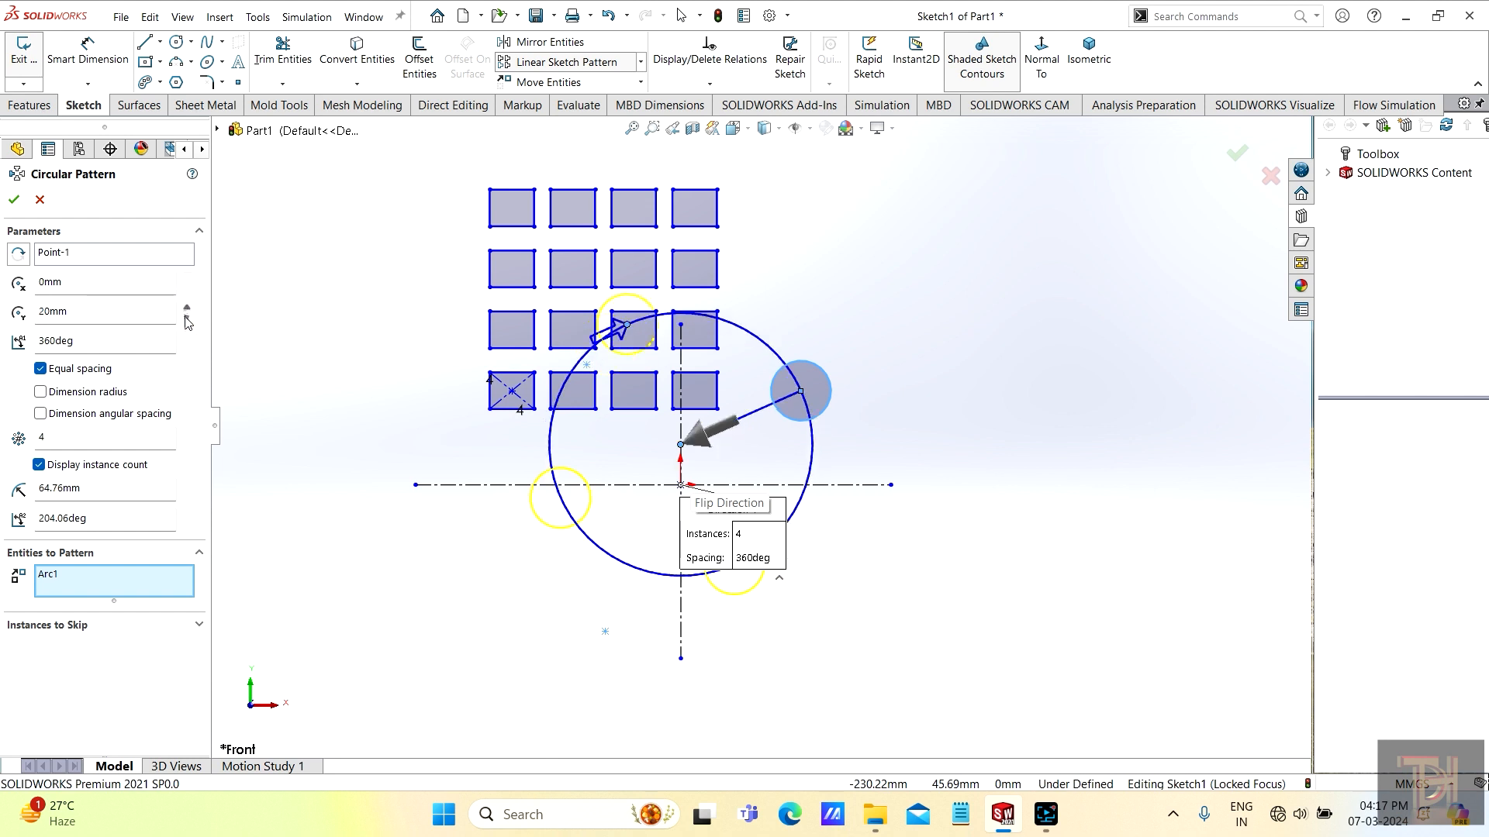
click(187, 318)
click(187, 318)
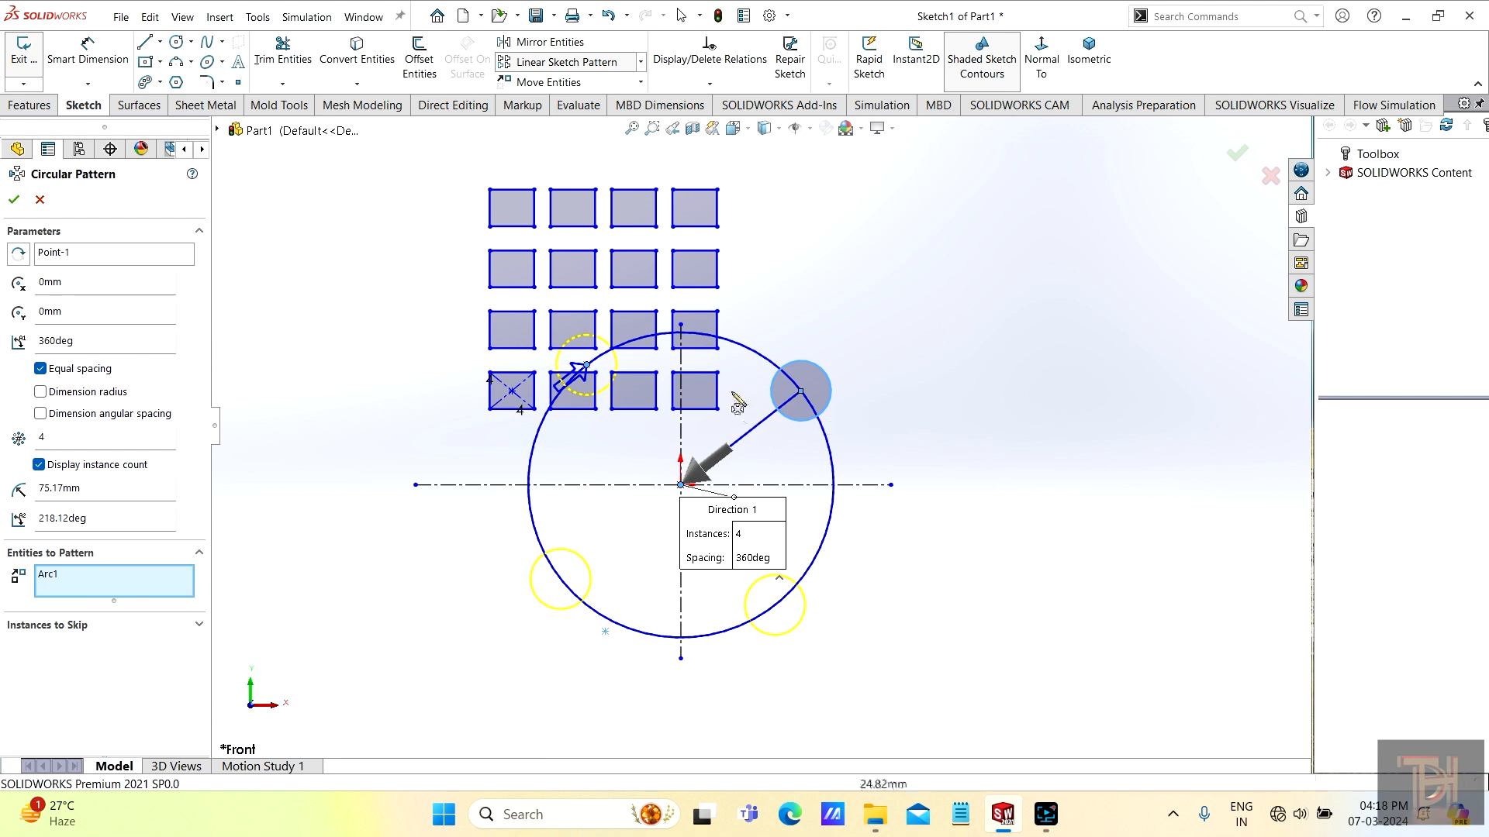
Try raising the circular pattern's total angle above 360 degrees, and lower it to 347 degrees.
click(191, 339)
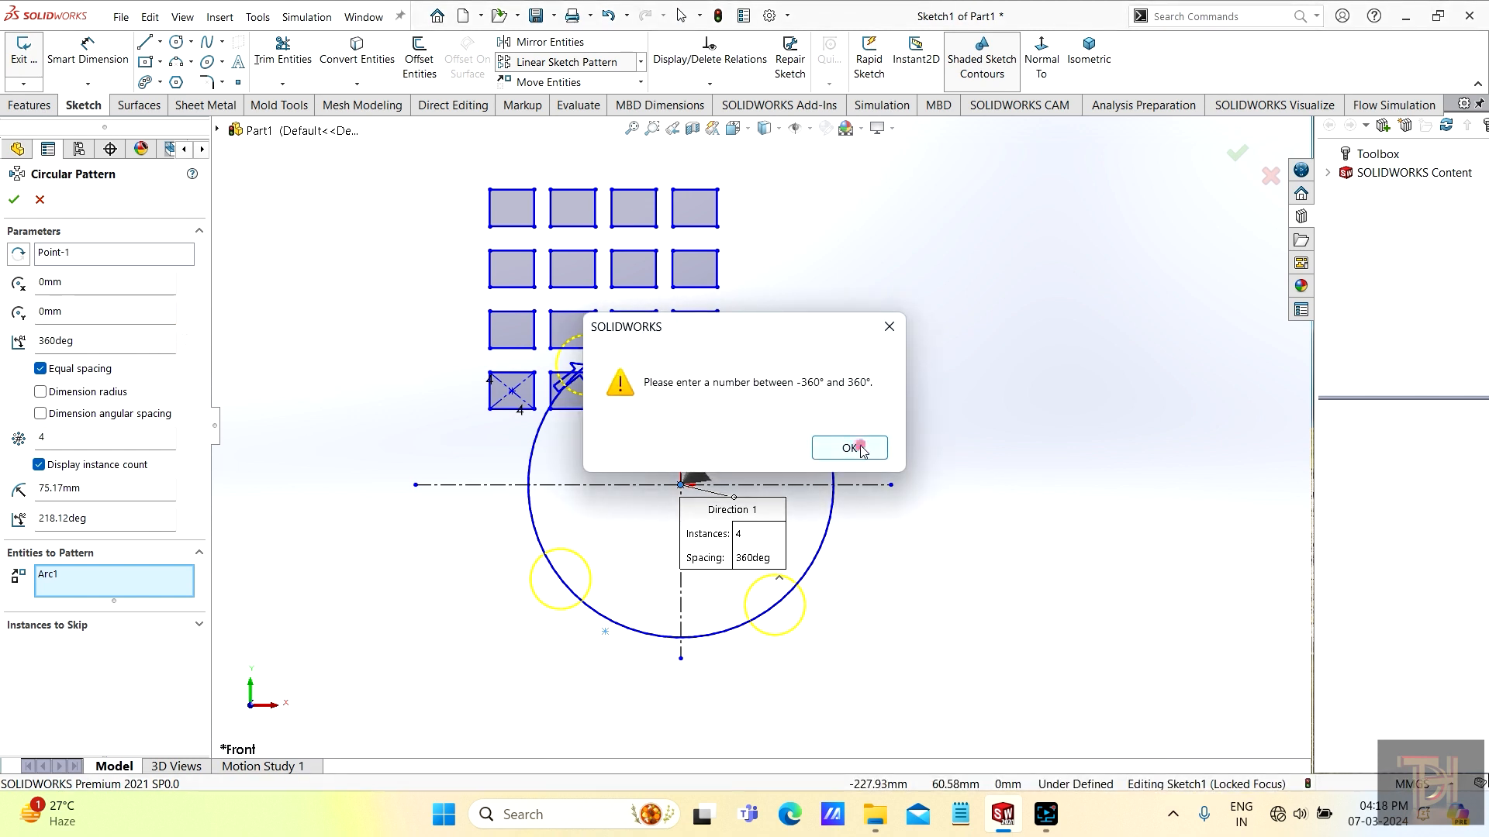
click(850, 449)
click(186, 349)
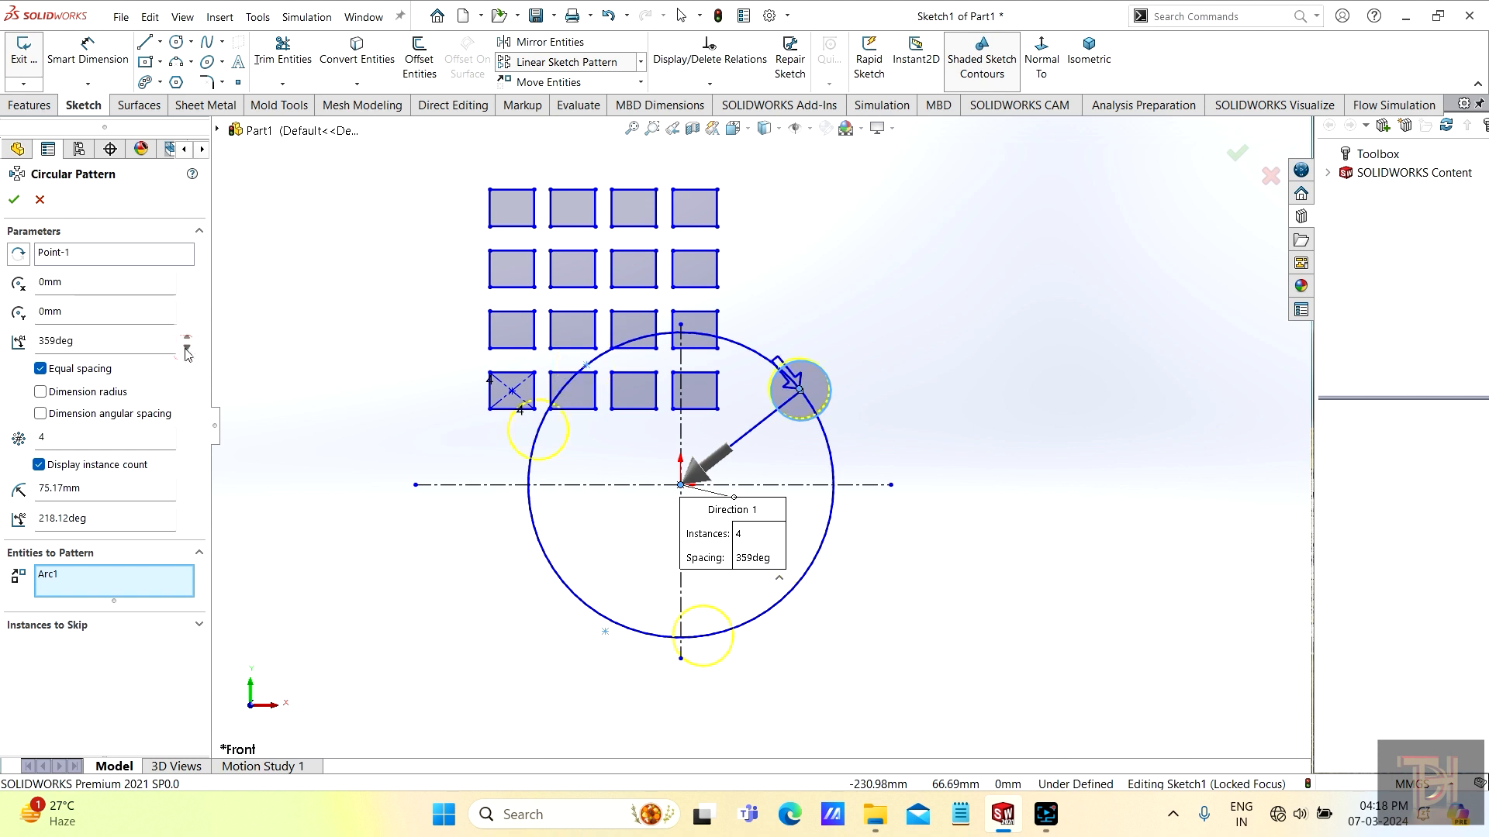
click(186, 349)
click(186, 349)
click(186, 349)
click(186, 349)
click(186, 351)
click(186, 350)
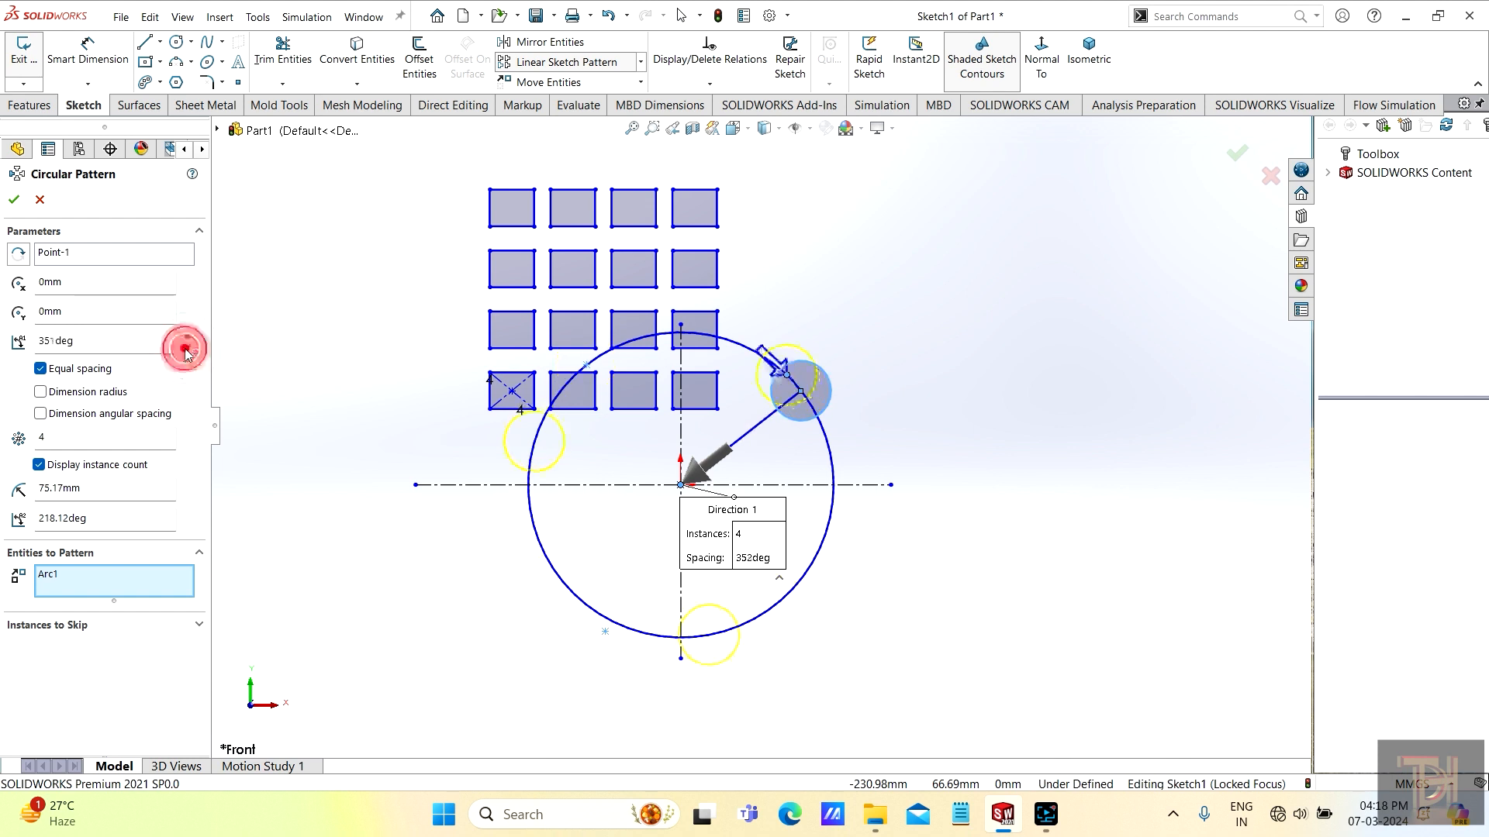
click(186, 350)
click(187, 351)
click(186, 350)
click(186, 350)
click(186, 350)
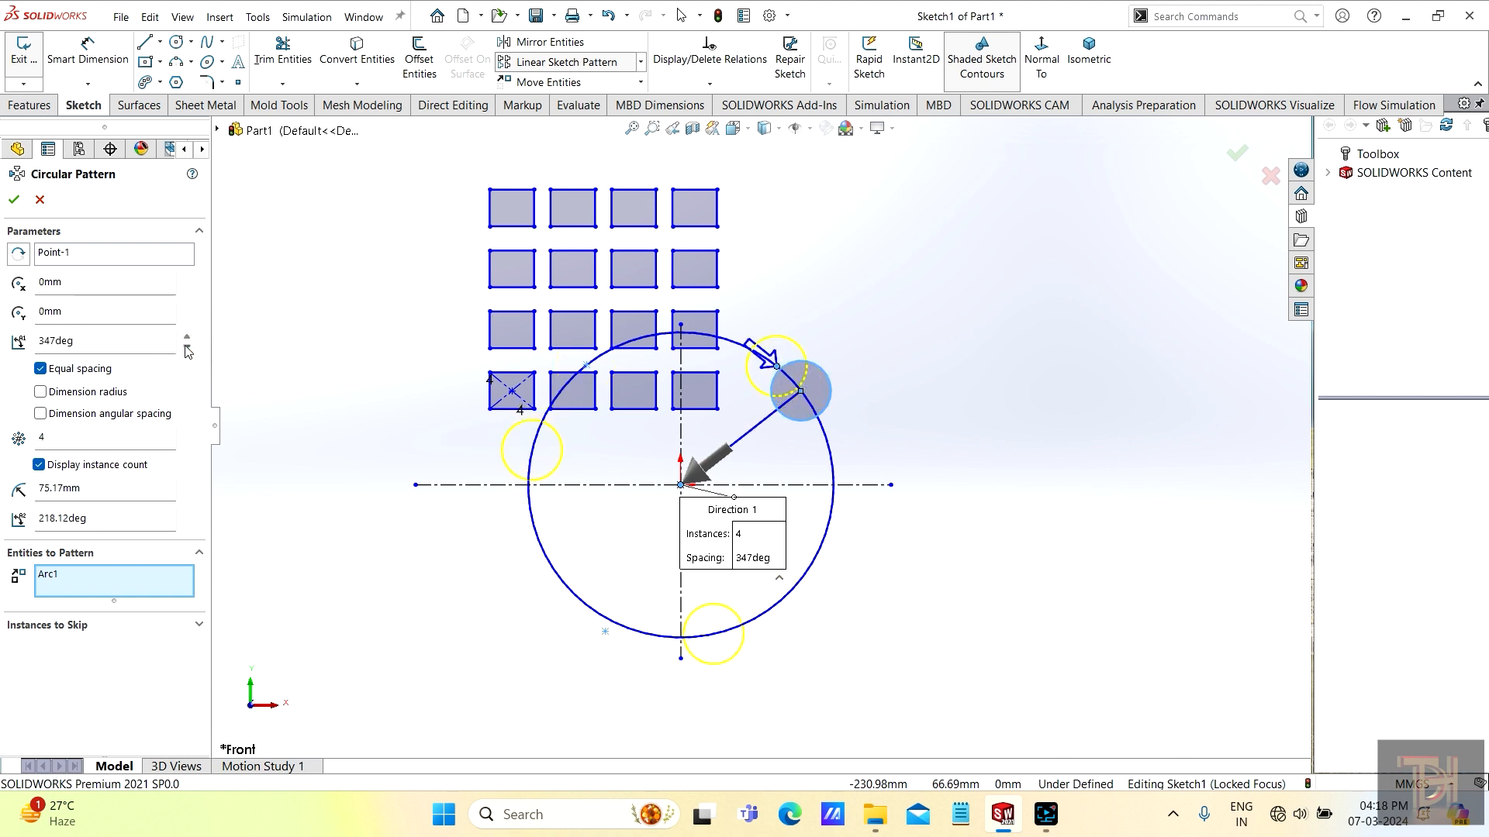
Raise the circular pattern's total angle to 360 degrees.
click(186, 336)
click(186, 336)
click(186, 336)
click(187, 336)
click(186, 336)
click(186, 335)
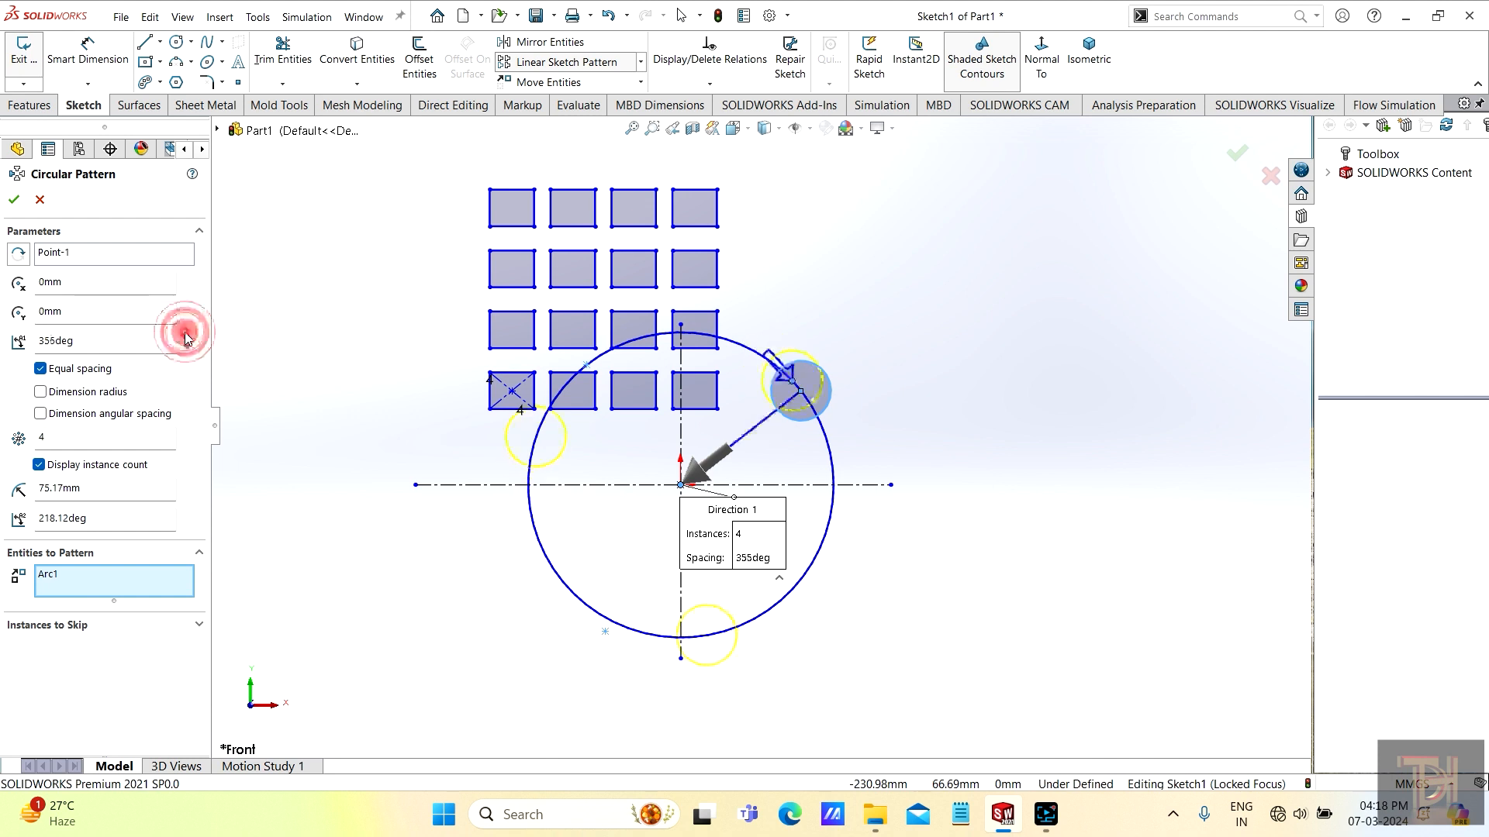
click(186, 335)
click(186, 336)
click(186, 336)
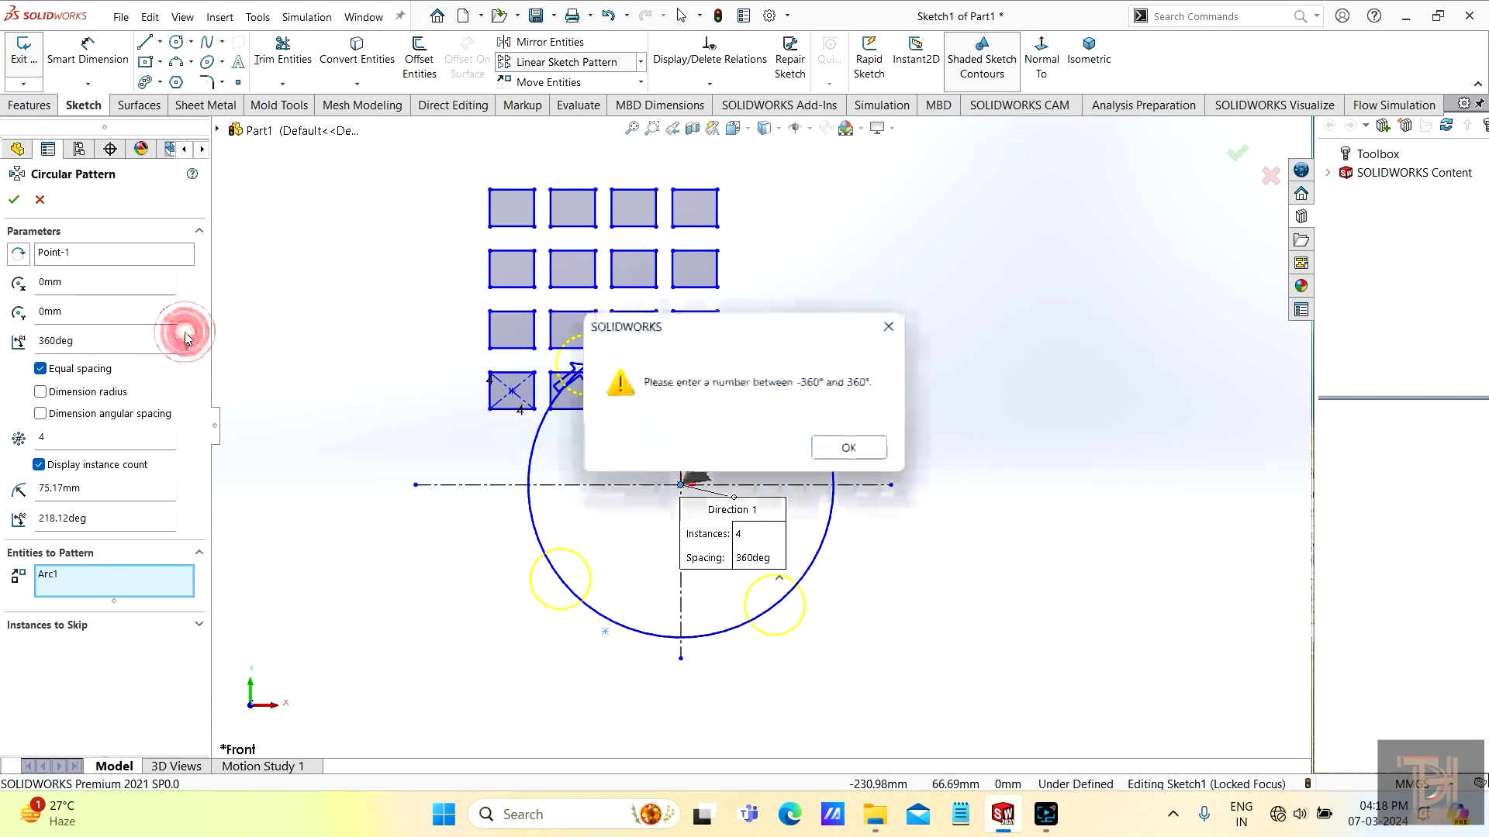
click(850, 447)
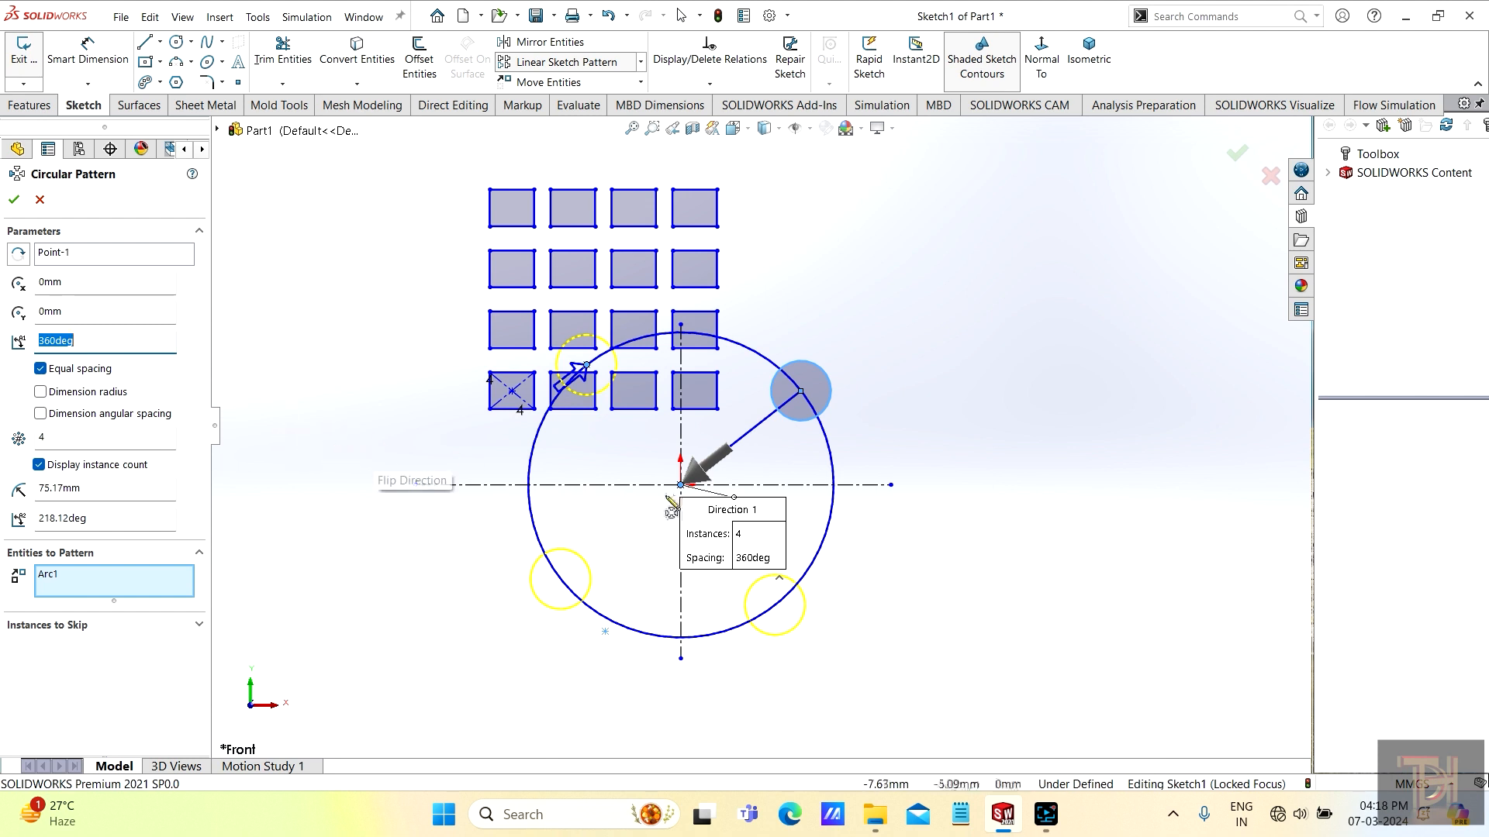
Increase the circular pattern's number of instances to 11.
scroll(726, 465, down, 2)
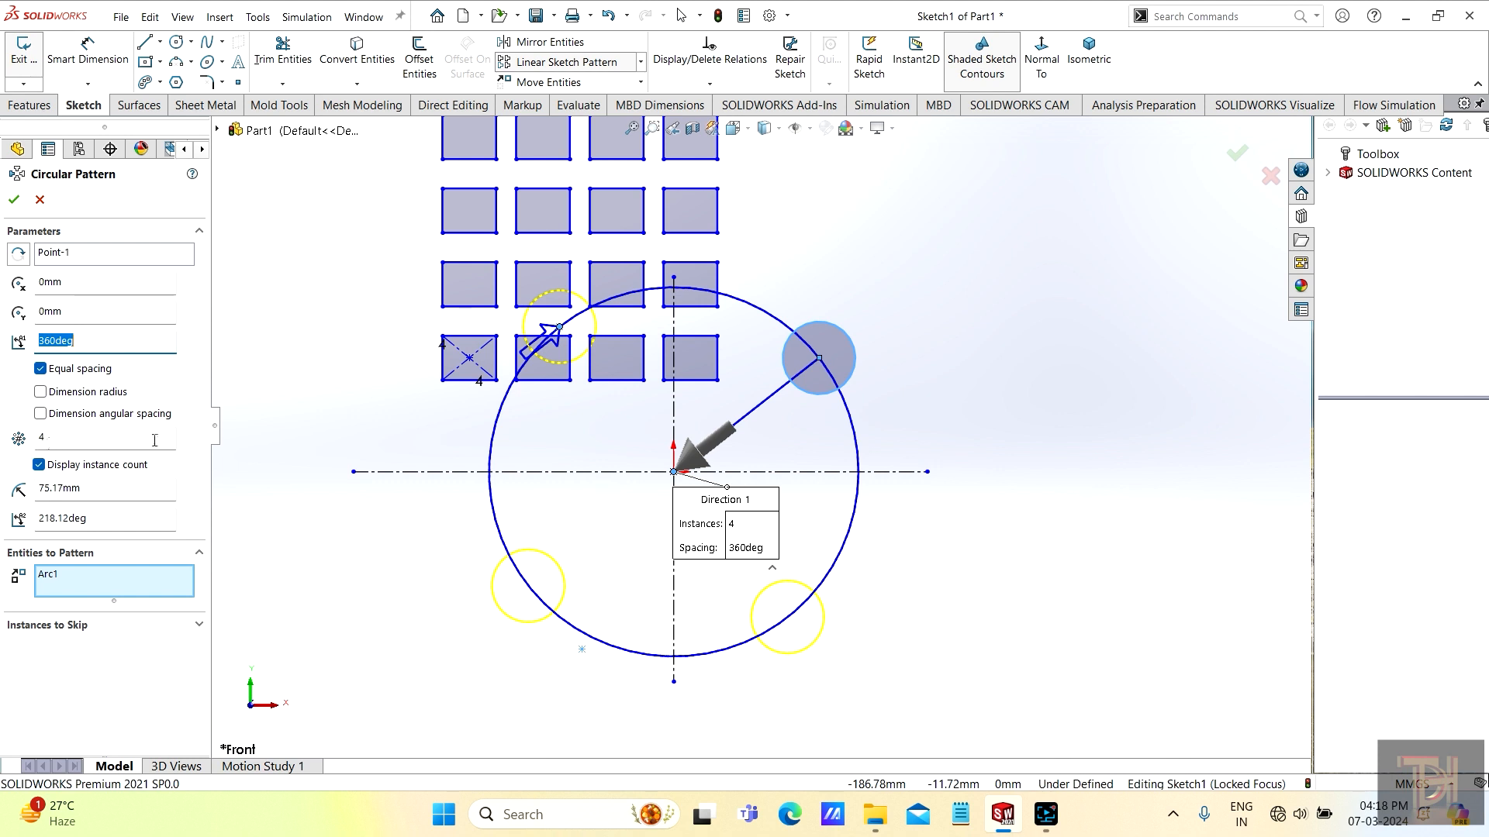
click(186, 434)
click(186, 434)
click(186, 435)
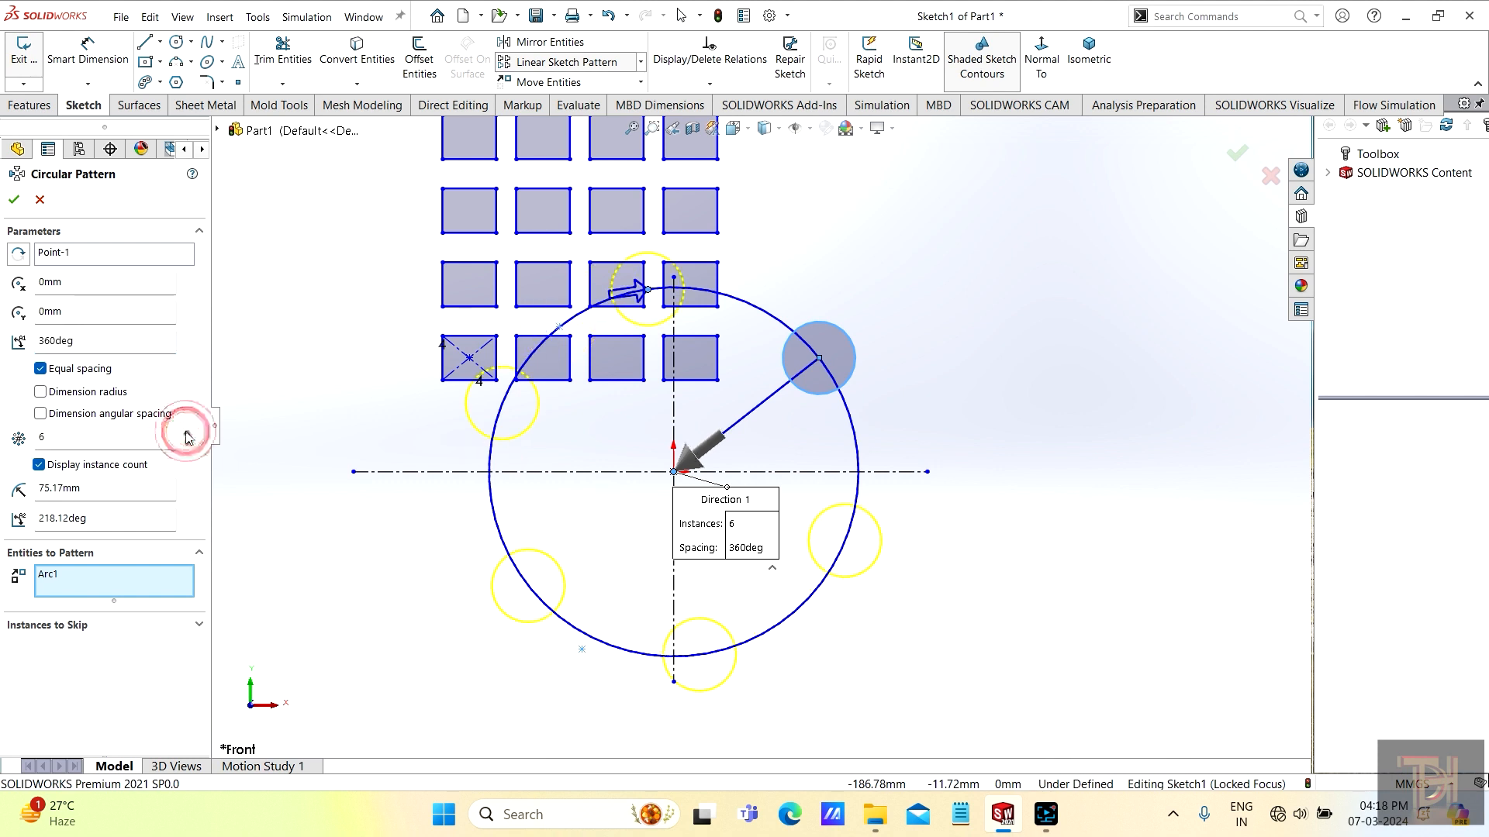
click(186, 434)
click(186, 433)
click(186, 433)
click(186, 433)
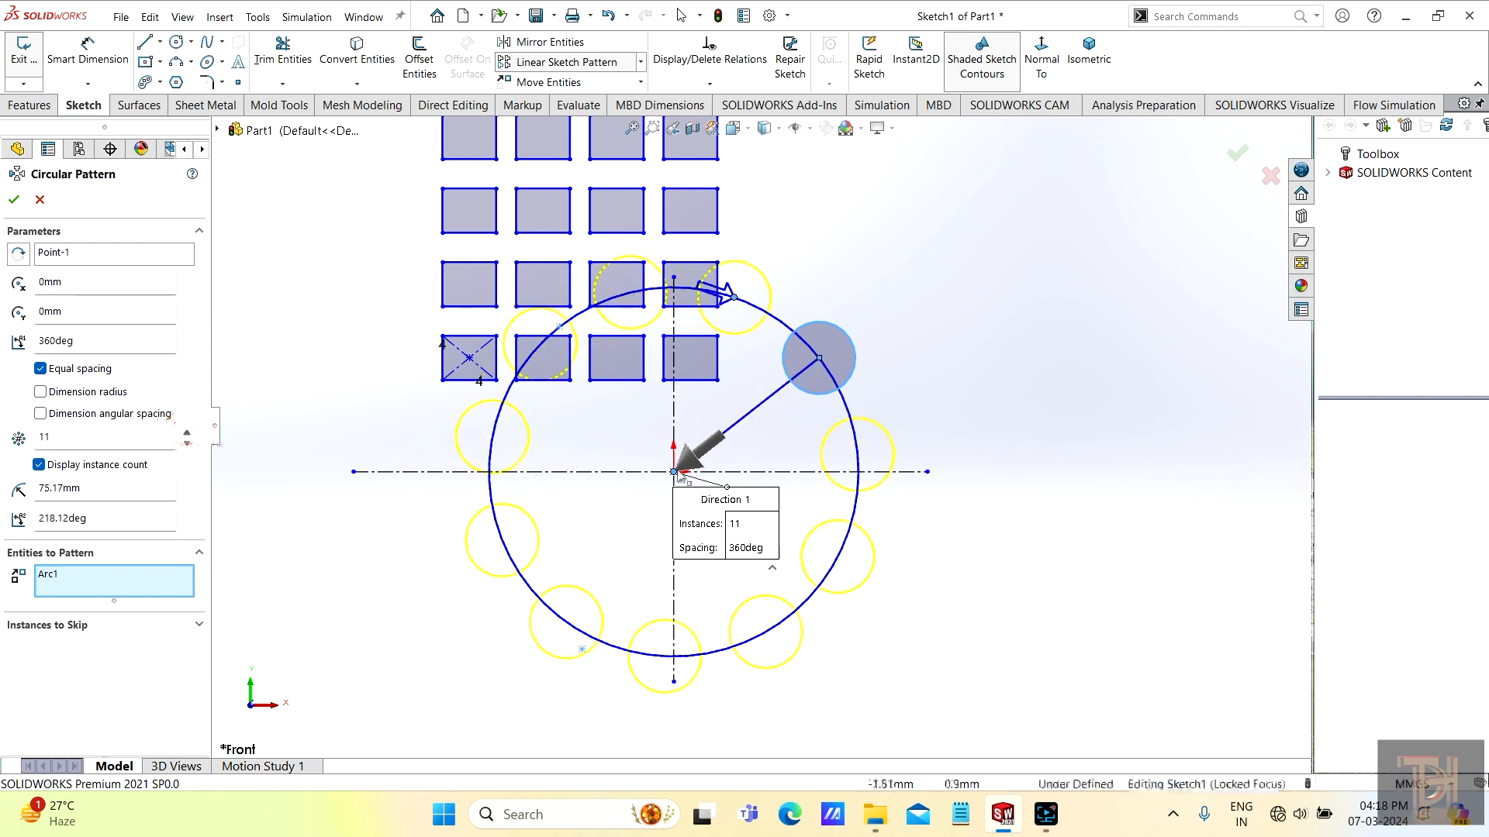
Increase the circular pattern's radius to 105.17 mm and bring it back to 75.17 mm.
scroll(807, 481, up, 2)
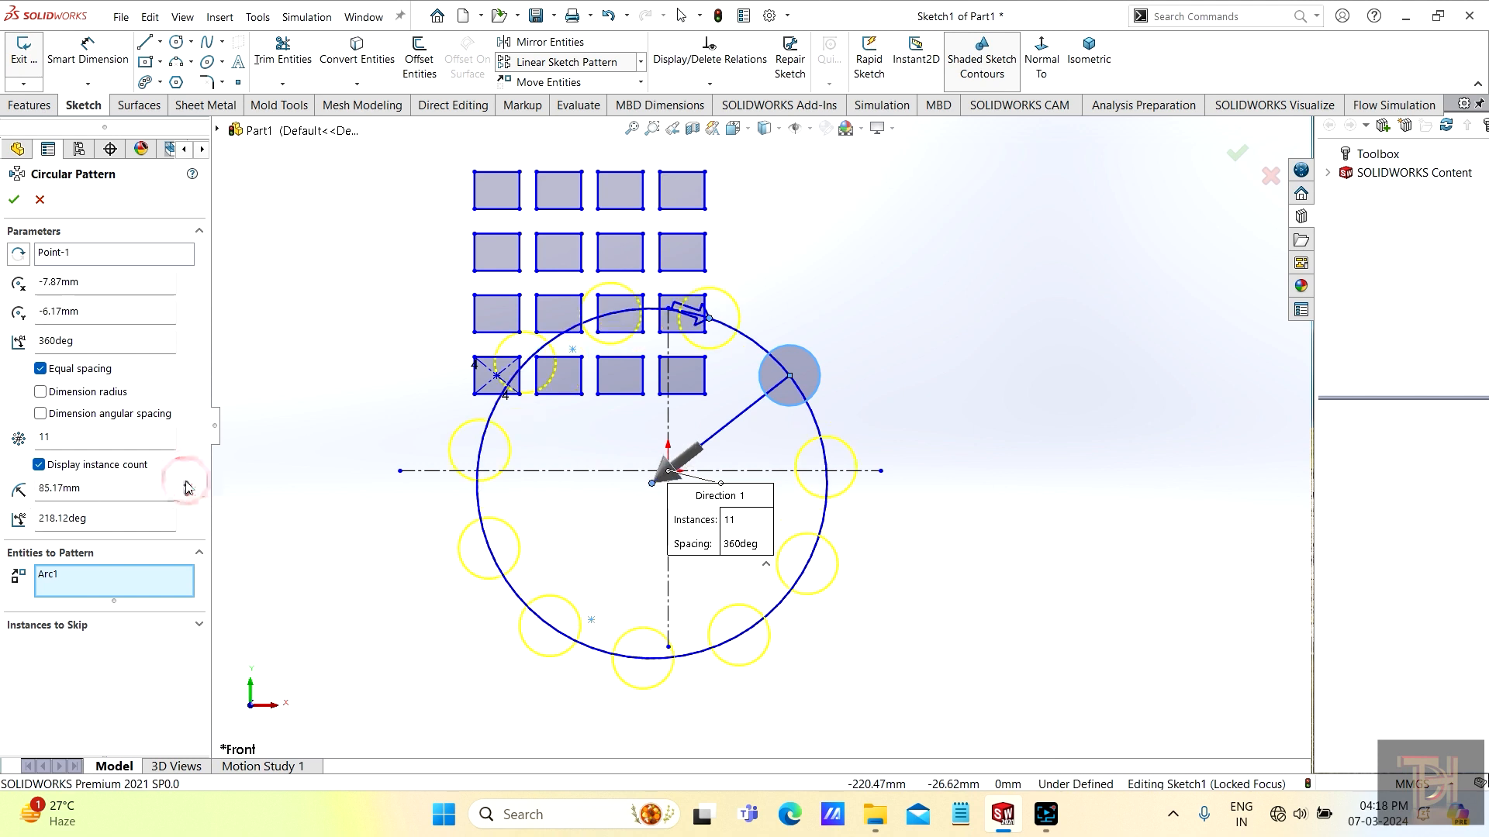
click(186, 484)
click(186, 484)
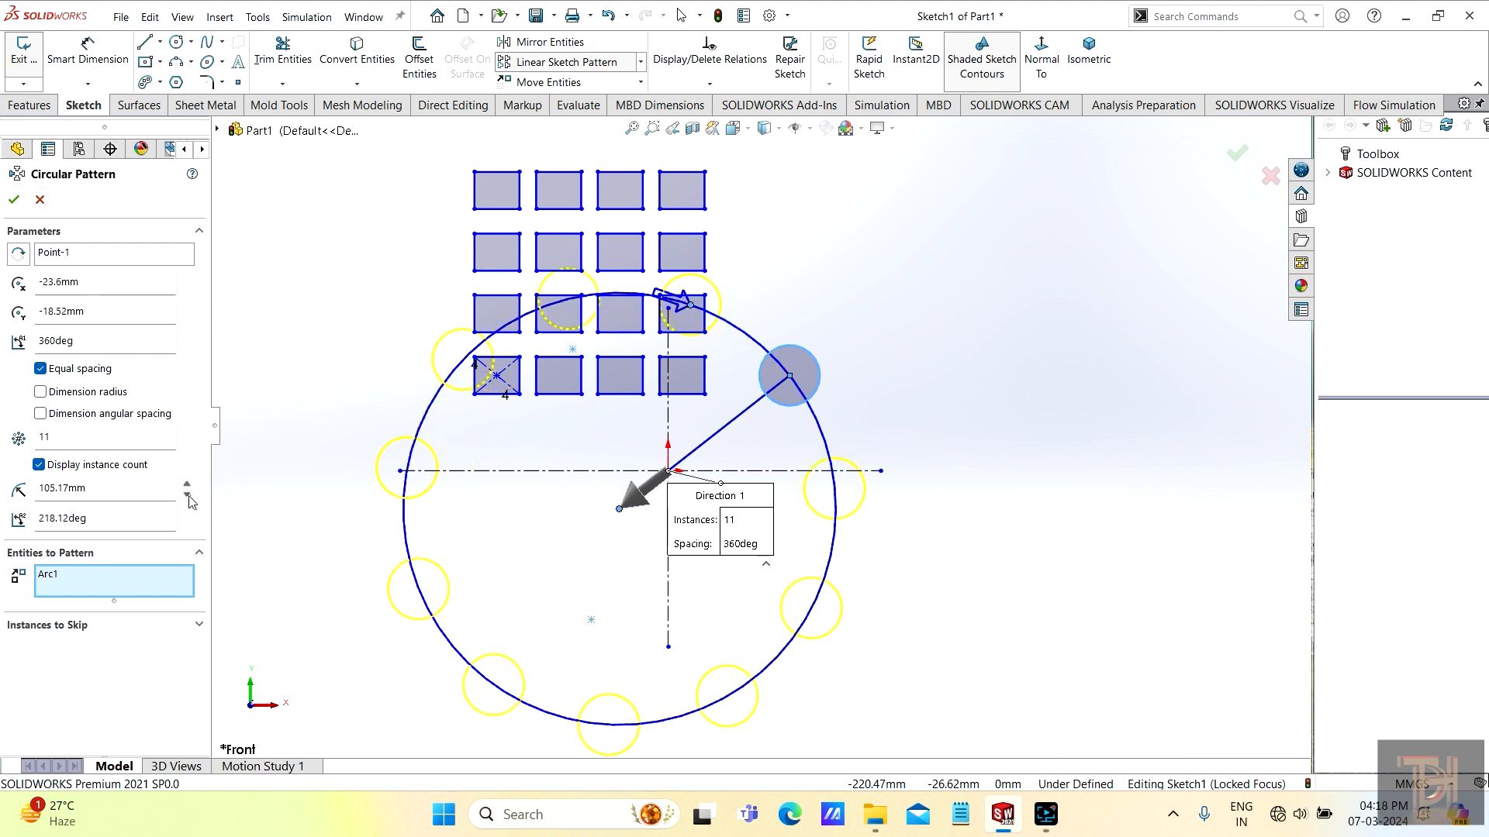
click(188, 494)
click(188, 495)
click(188, 495)
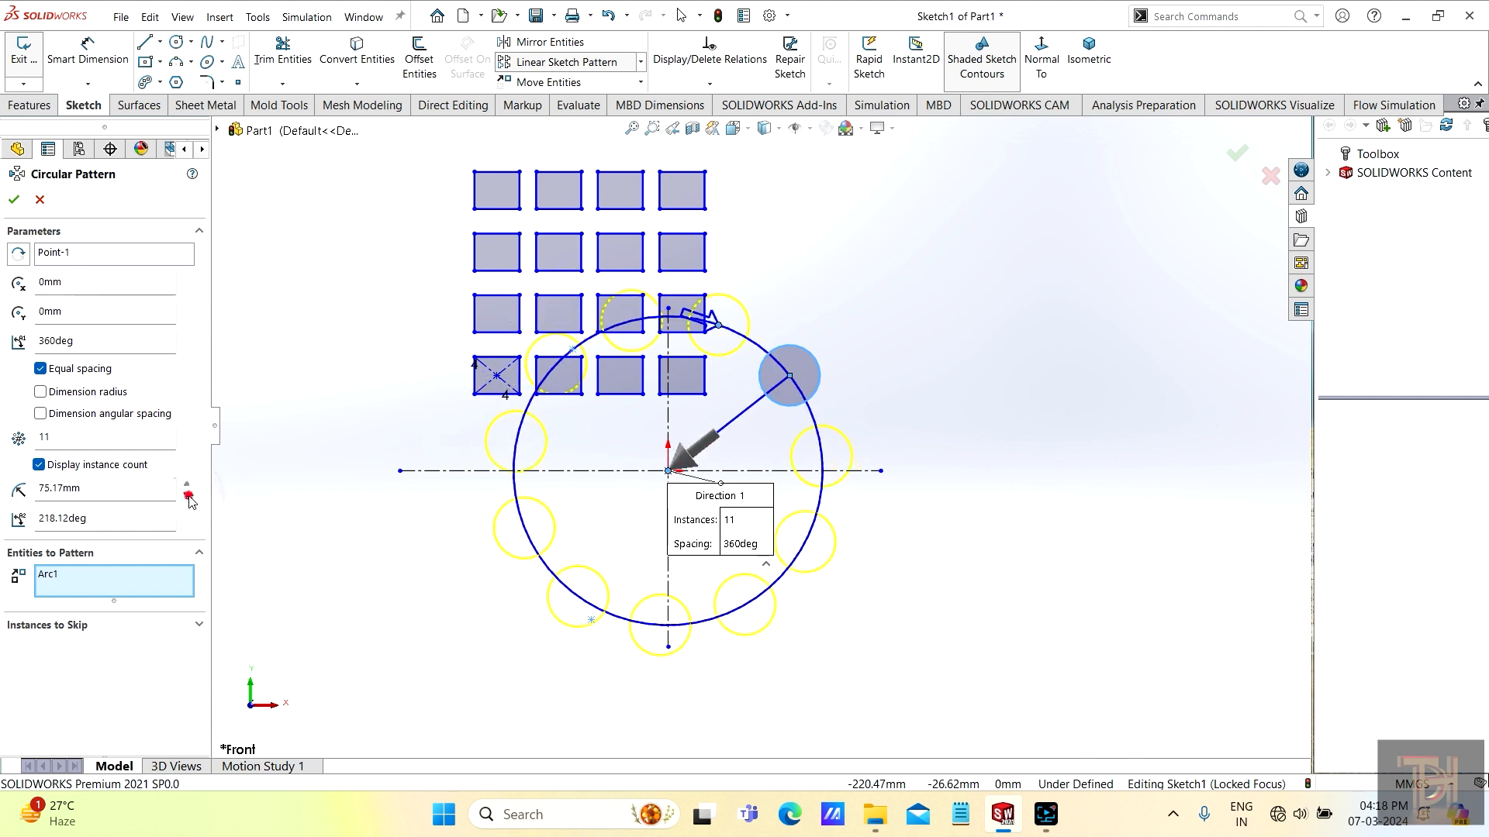
Reduce the circular pattern's radius to 55.17 mm, restore it, and repeat with 65.17 mm, ending at 75.17 mm.
click(188, 495)
click(188, 494)
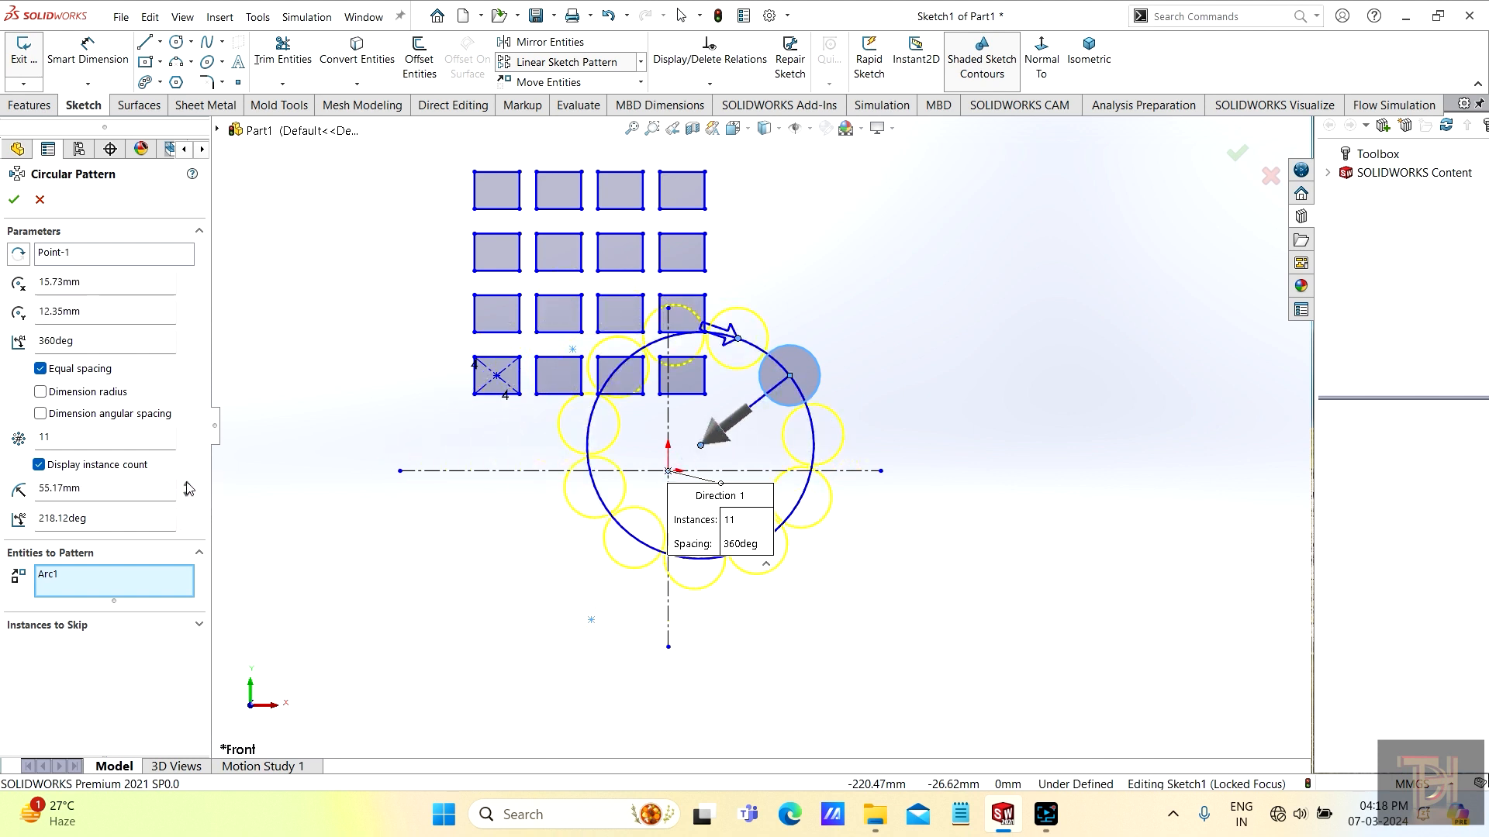
click(187, 485)
click(187, 485)
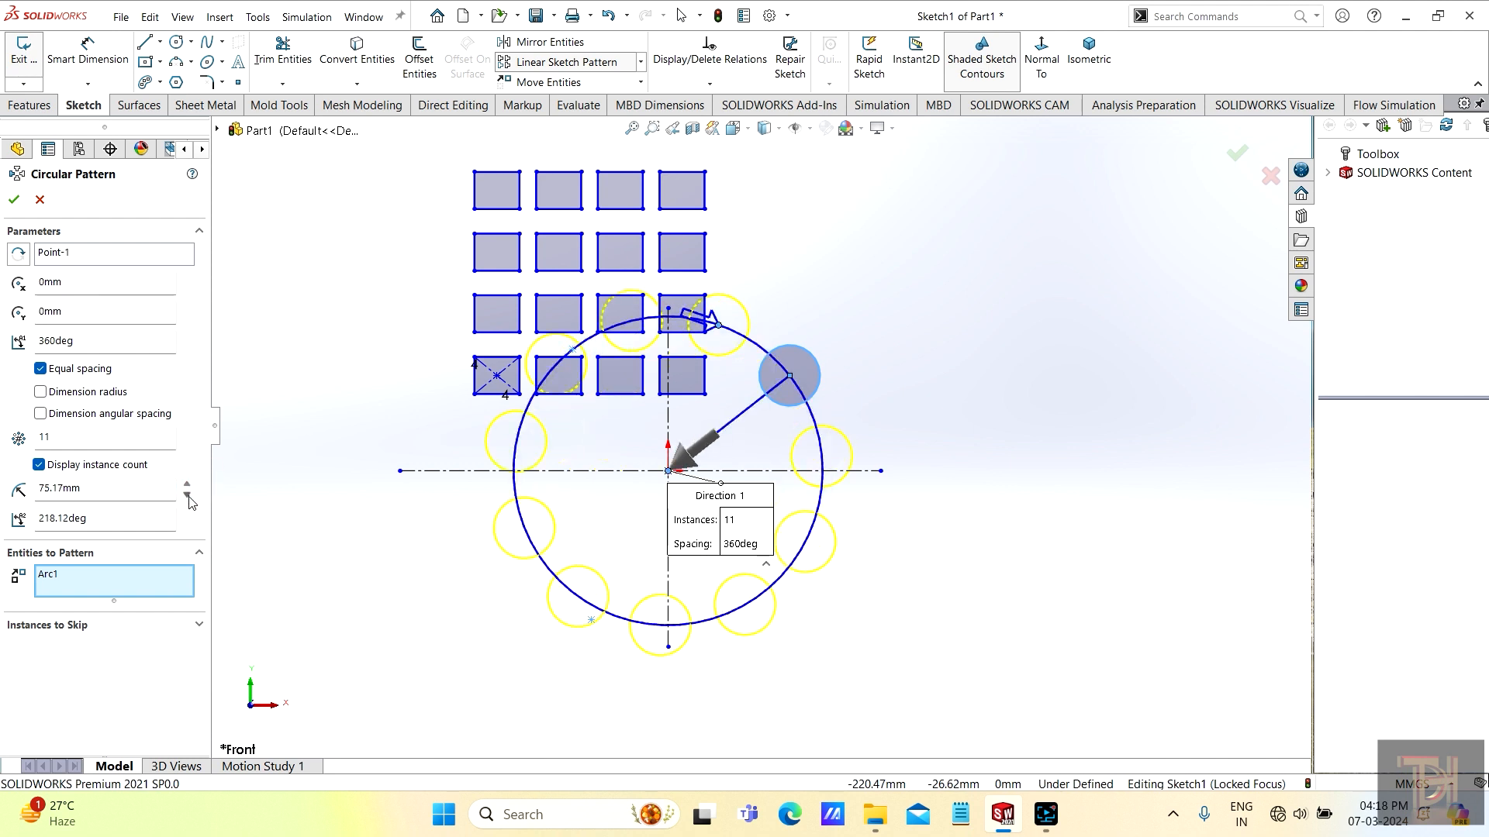
click(187, 495)
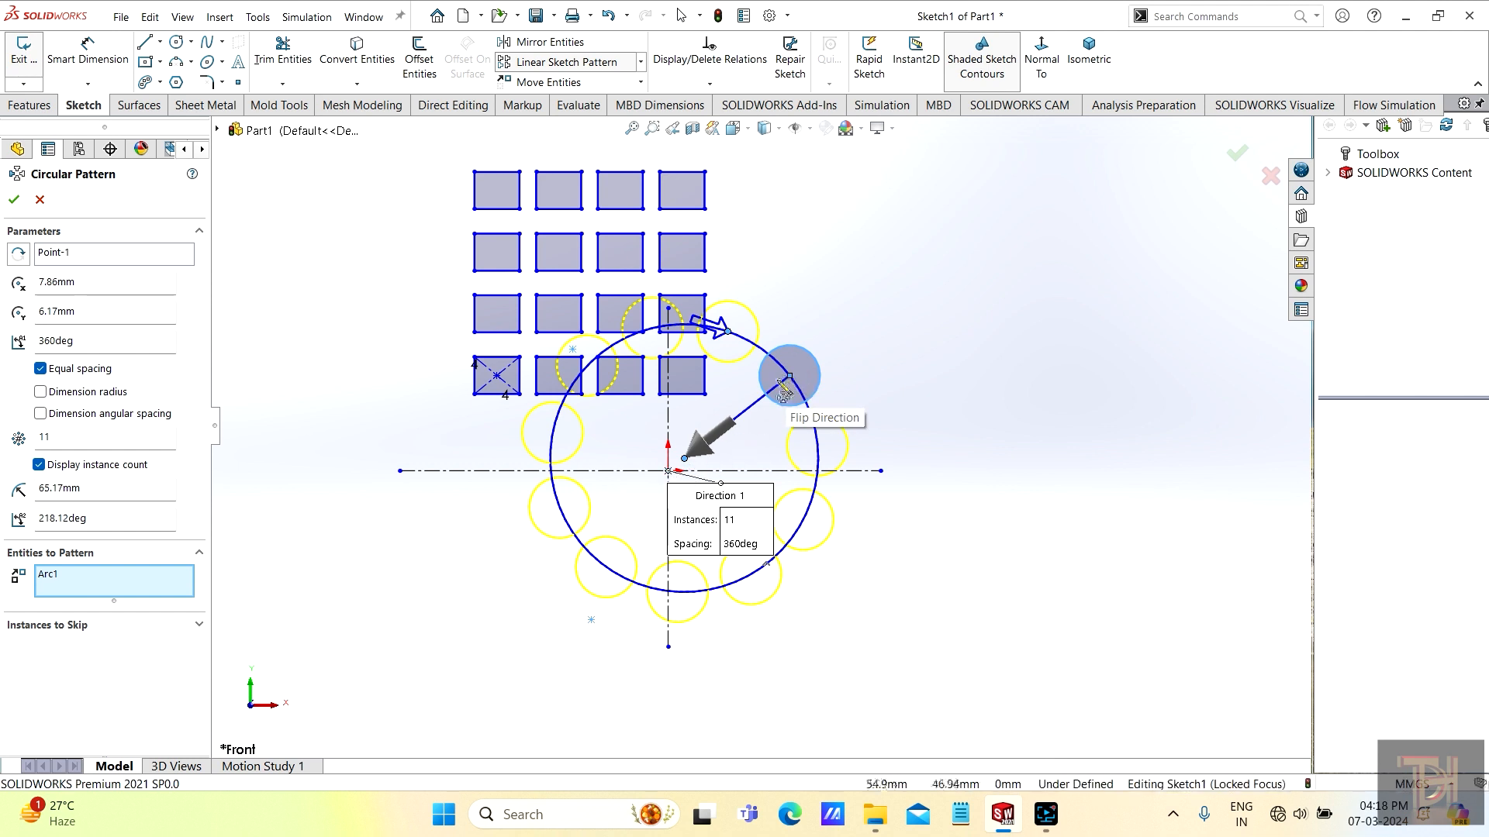
click(187, 485)
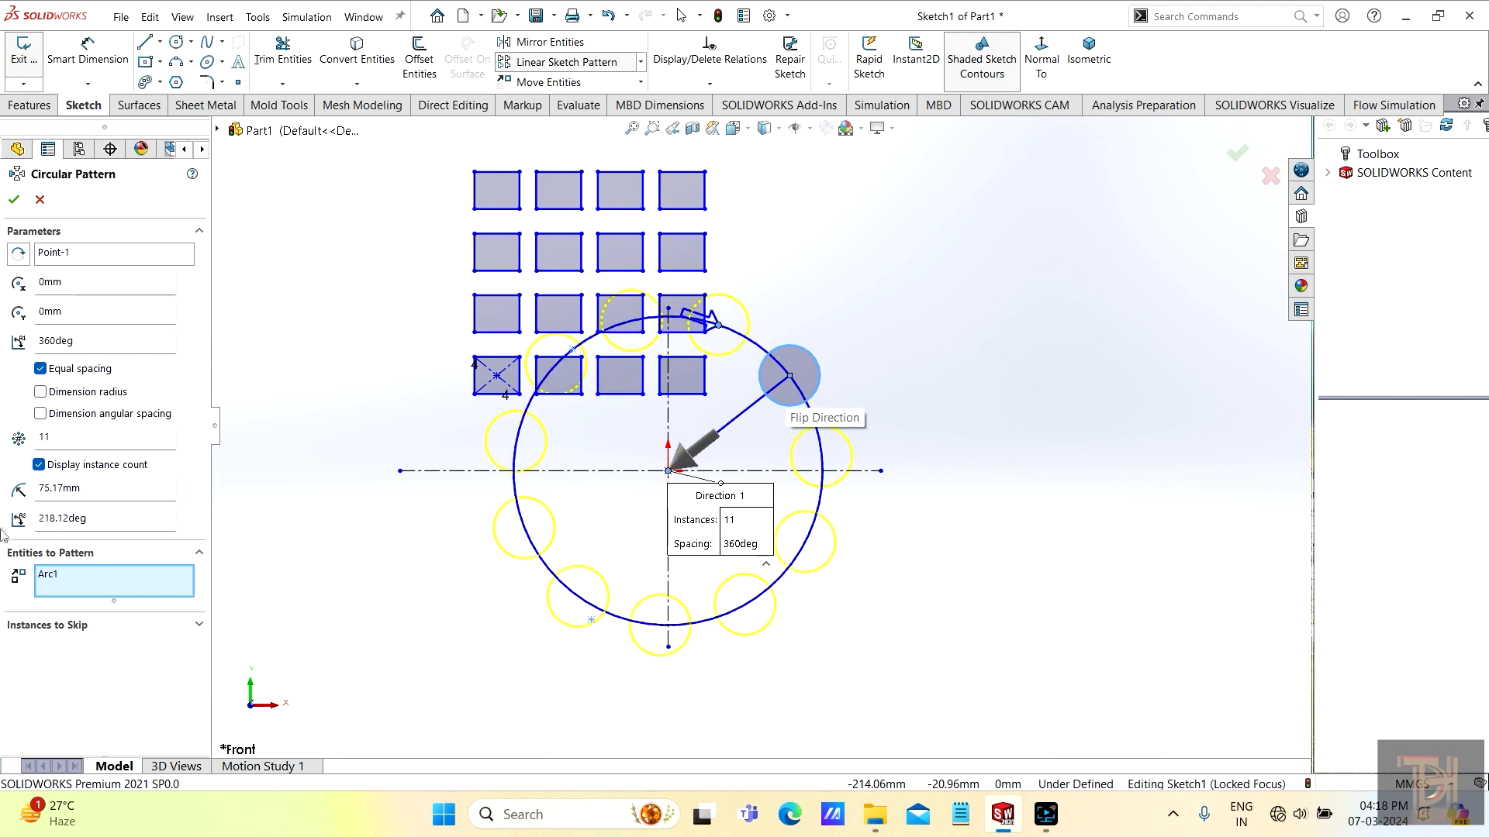
Lower the circular pattern's arc angle in single-degree increments to about 206 degrees.
click(184, 527)
click(184, 527)
click(183, 528)
click(184, 528)
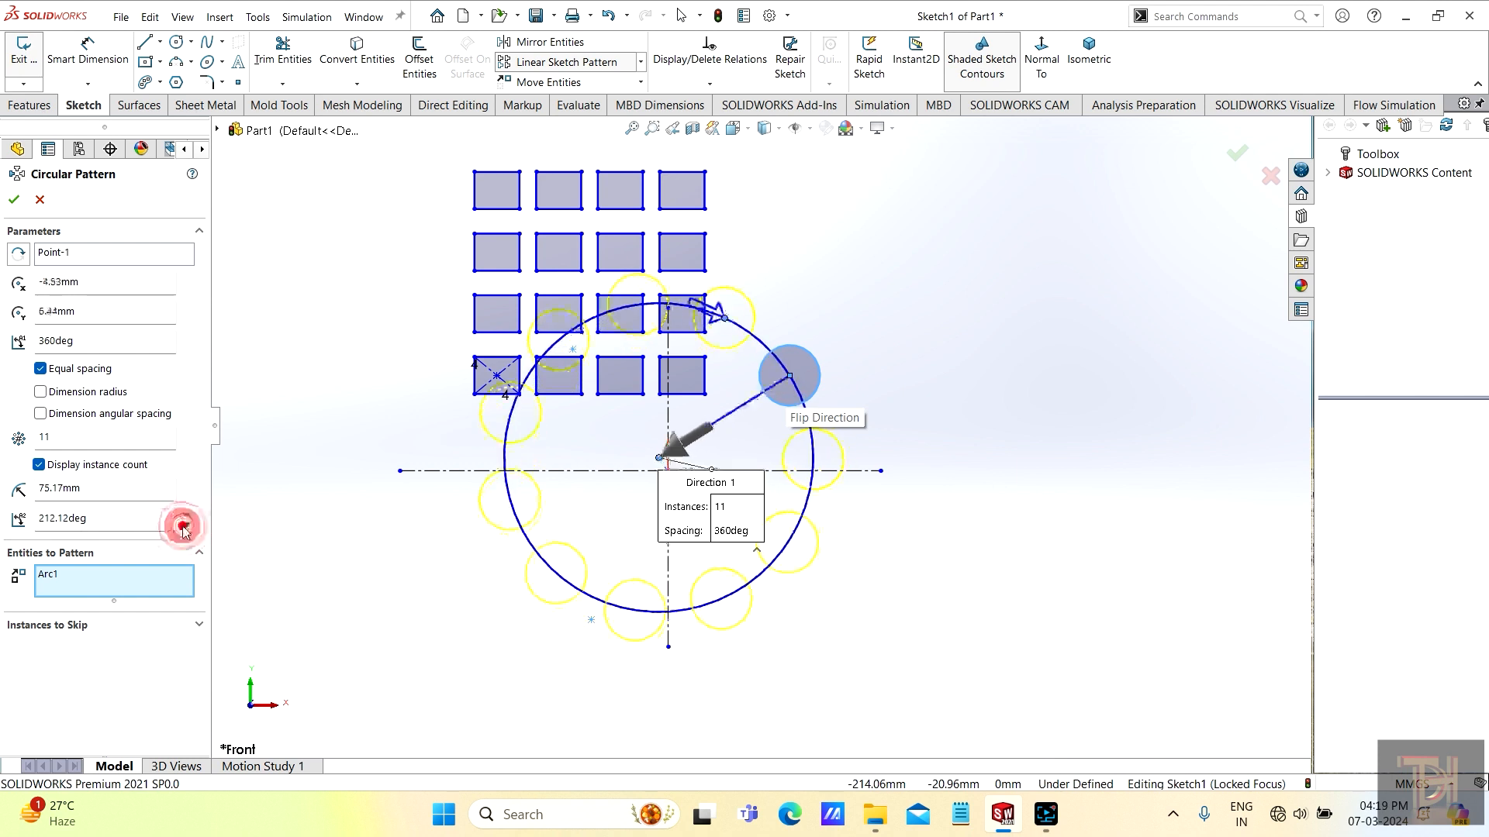
click(183, 528)
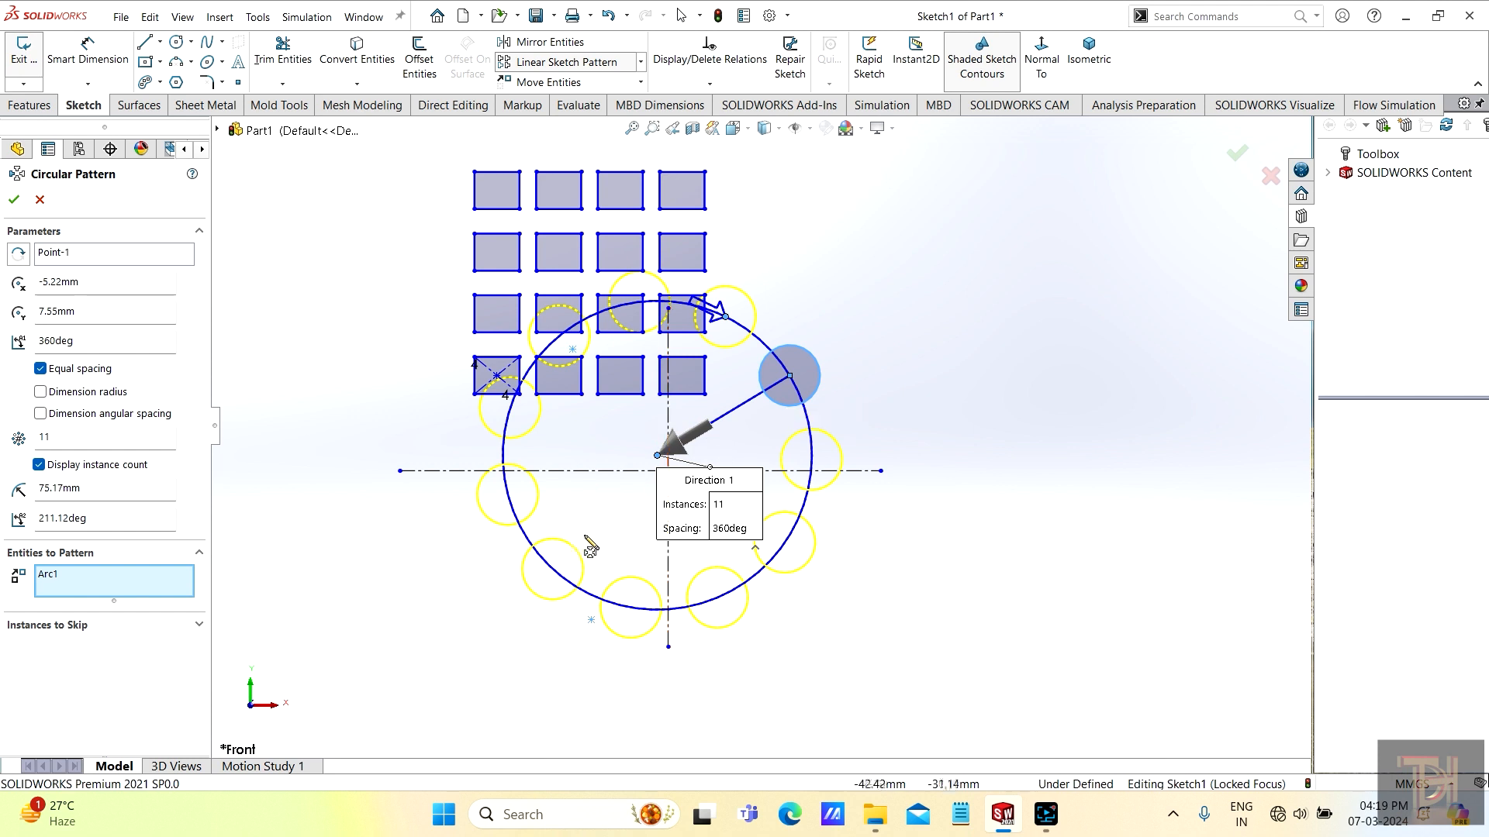
click(185, 528)
click(185, 528)
click(185, 527)
click(186, 528)
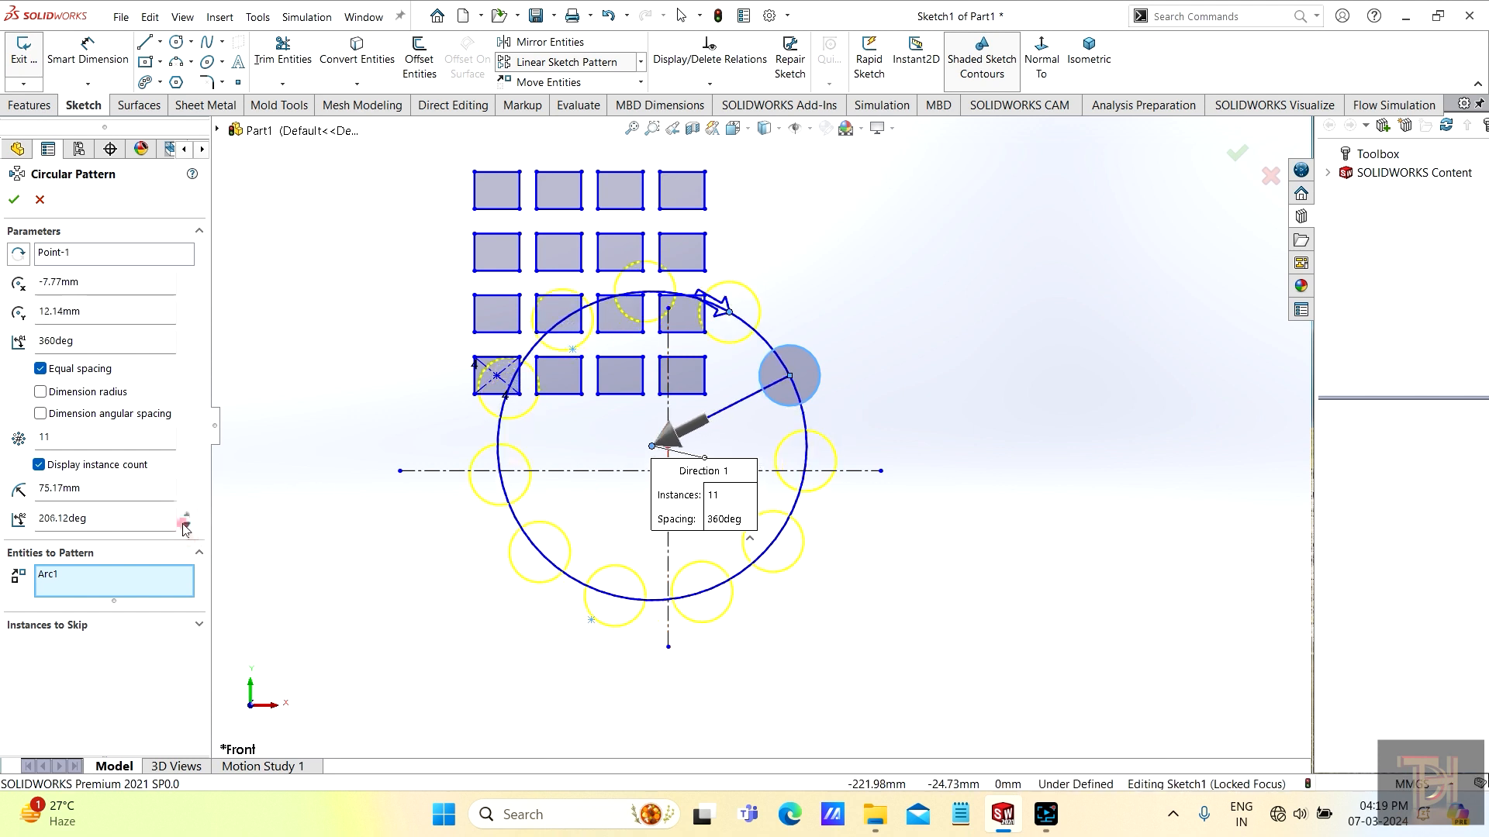
click(185, 527)
Bring the circular pattern's arc angle back up to 218.12 degrees.
click(189, 514)
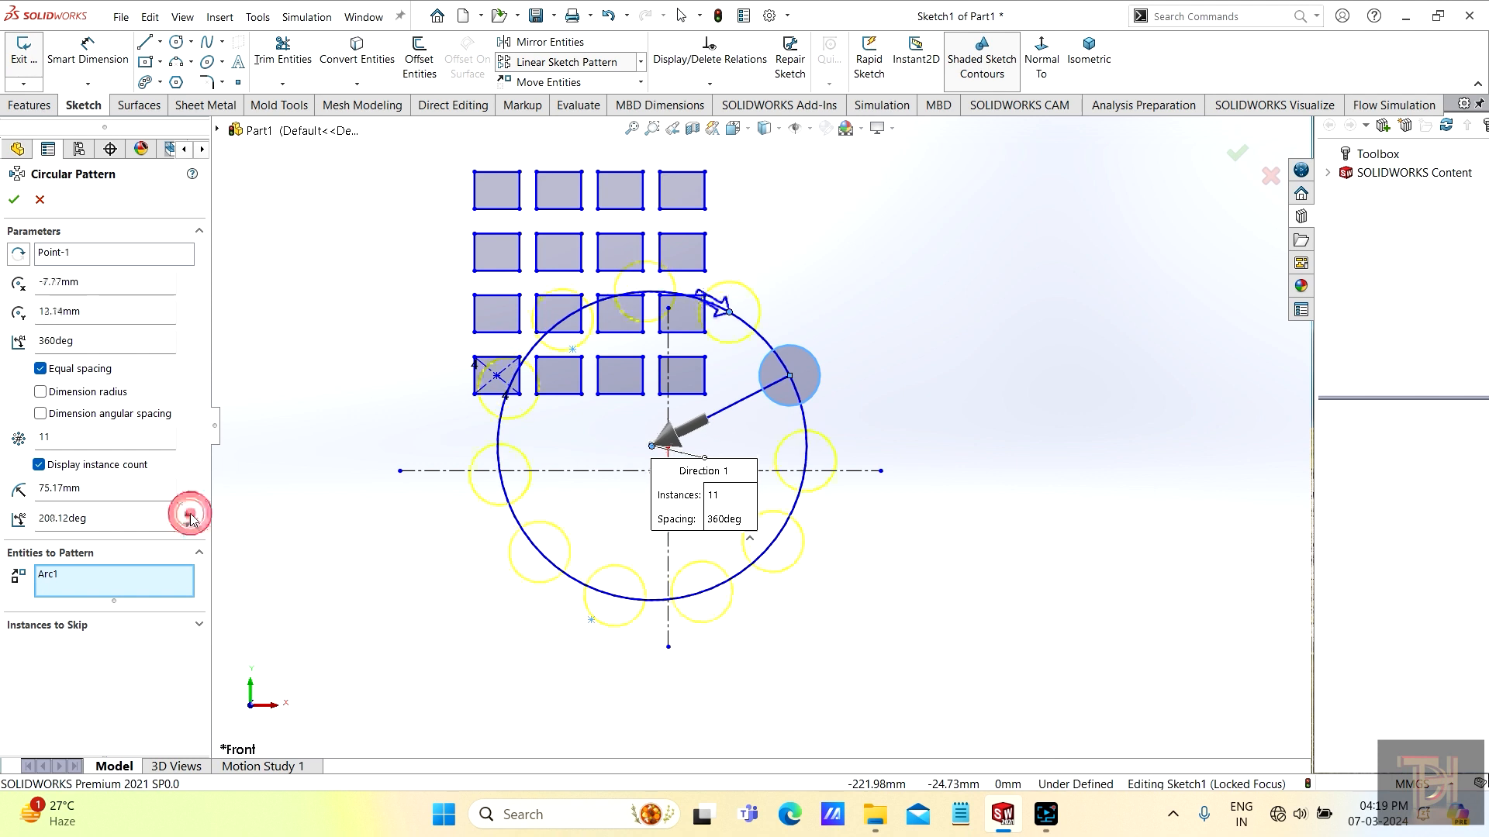
click(189, 514)
click(189, 515)
click(189, 514)
click(189, 514)
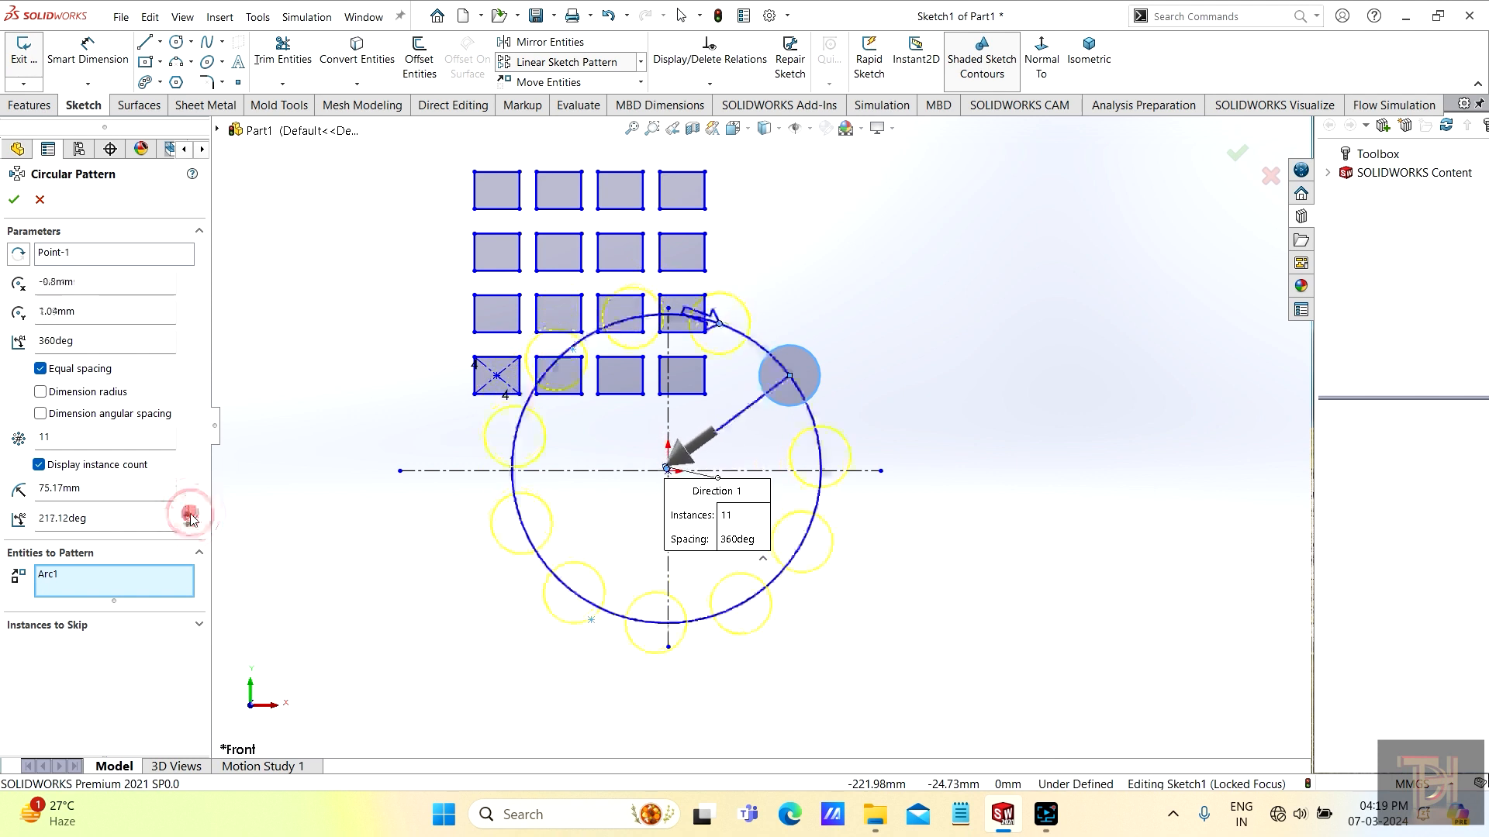
click(190, 514)
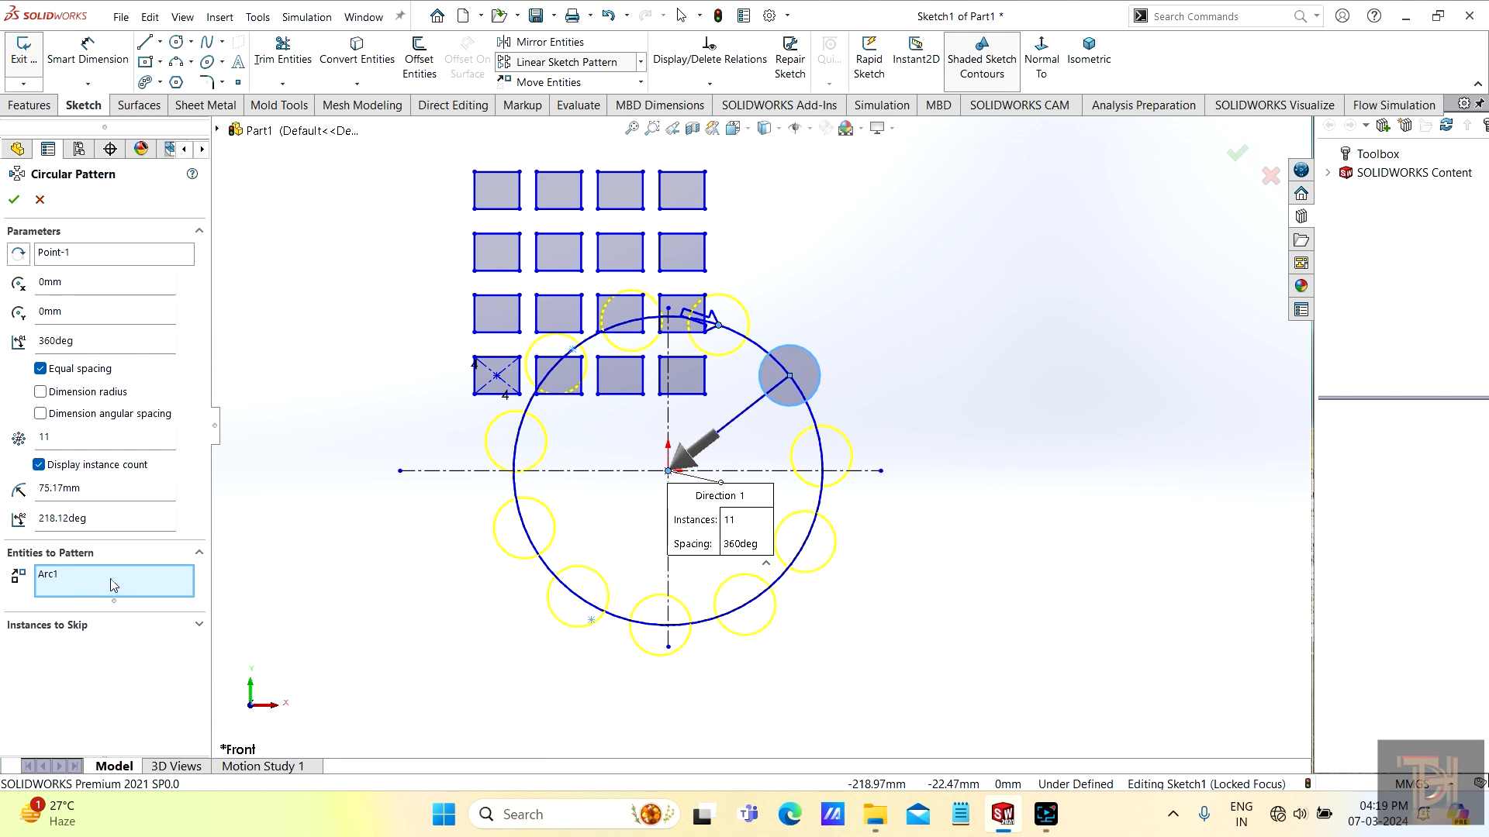
Try to pick the original circle as an instance to skip in the circular pattern.
click(199, 625)
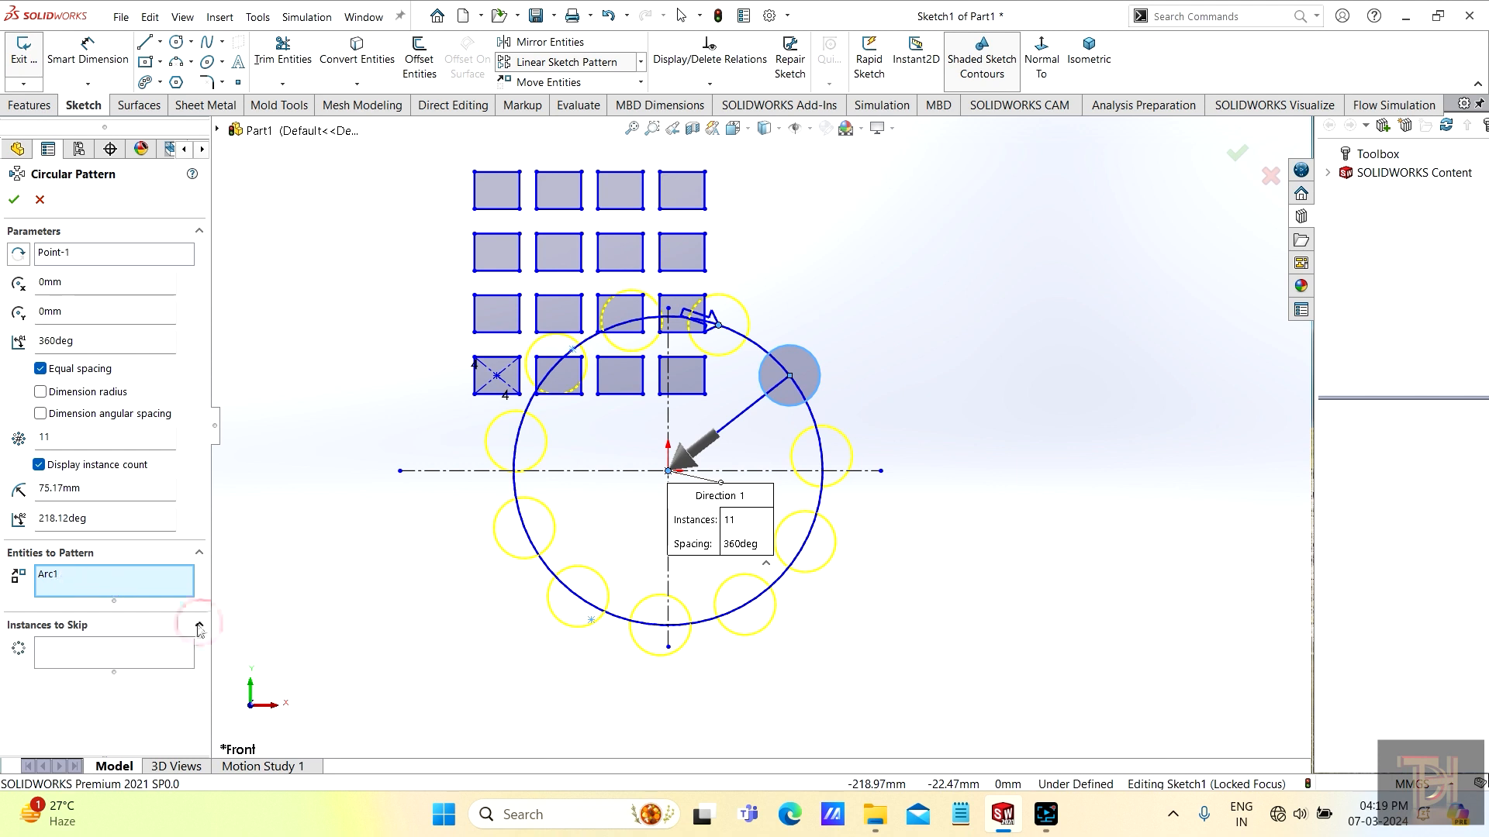
click(83, 655)
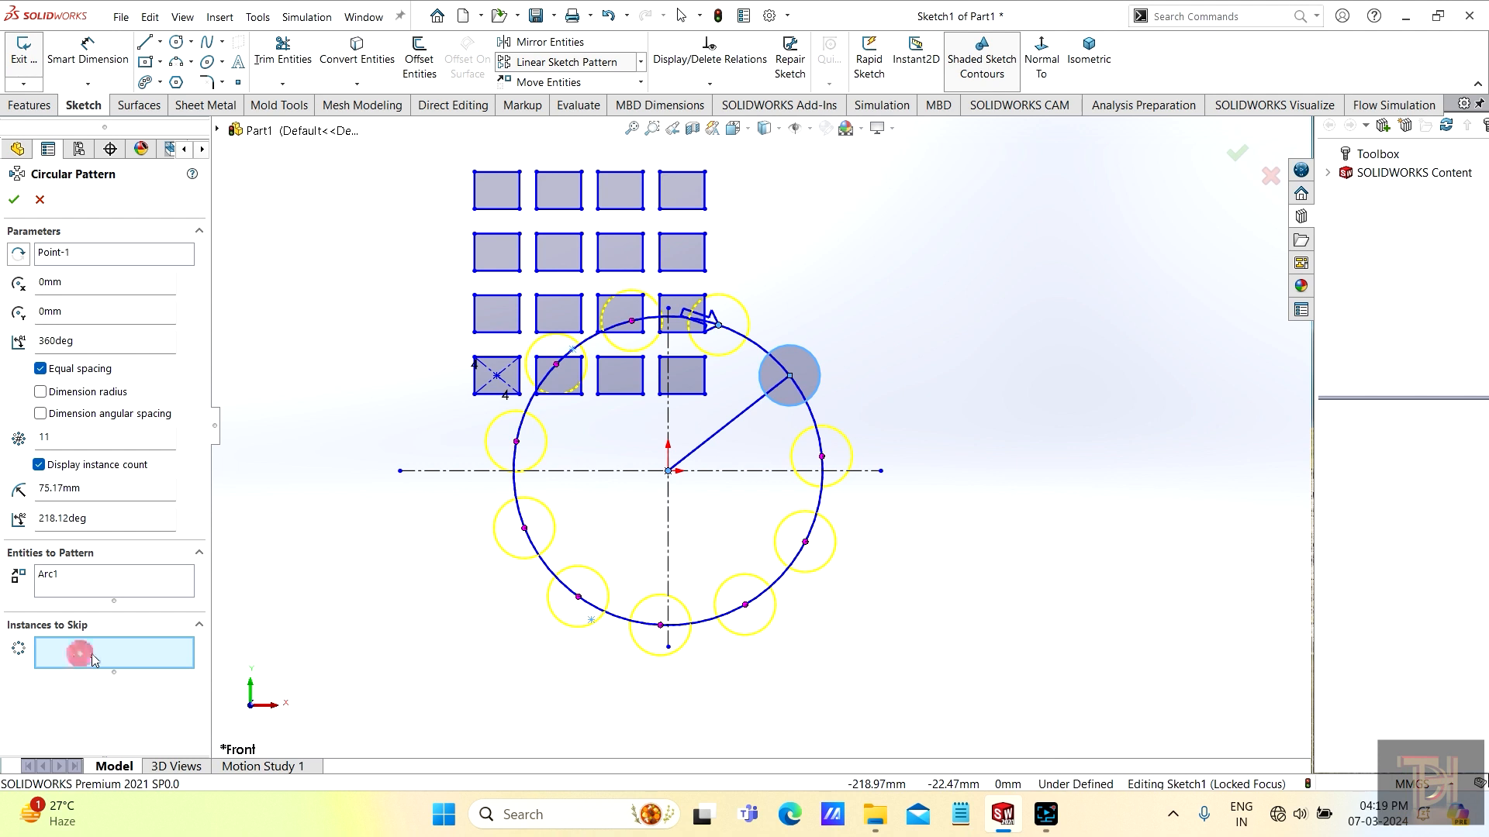
click(785, 407)
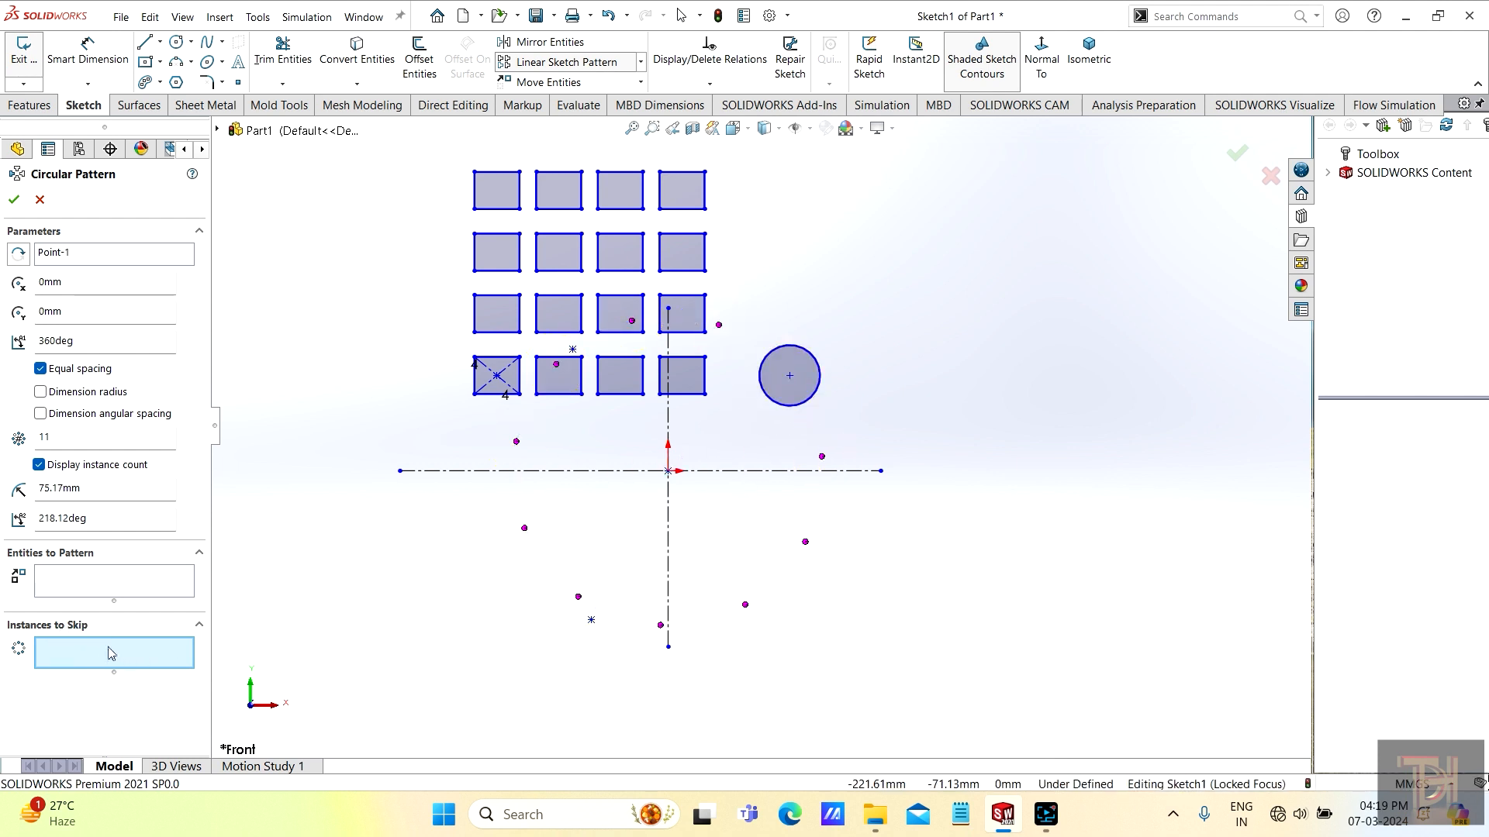
click(201, 627)
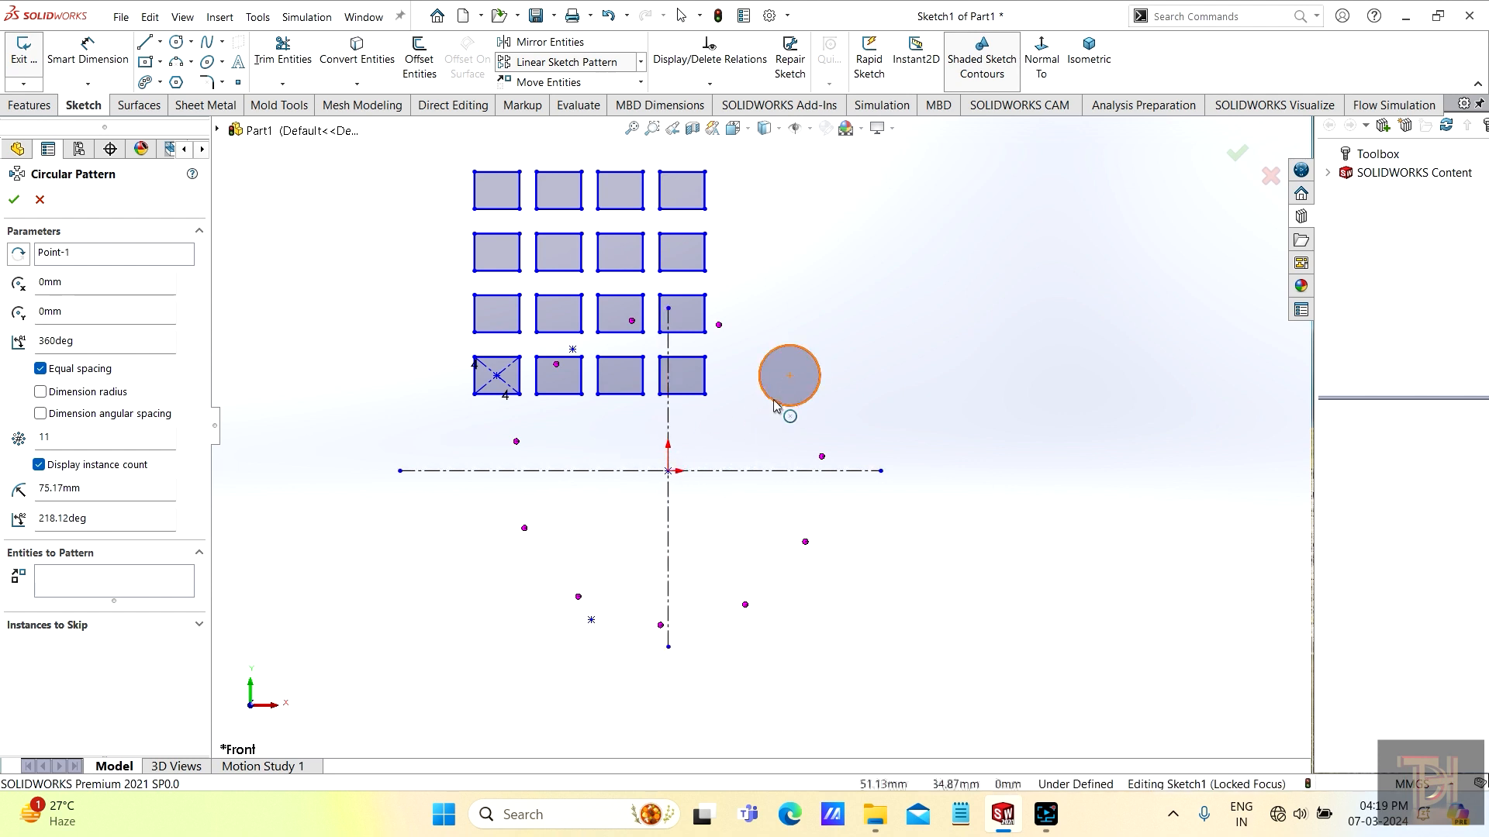
Select the original circle again as the entity to pattern and accept the 11-instance circular pattern.
click(140, 593)
click(801, 400)
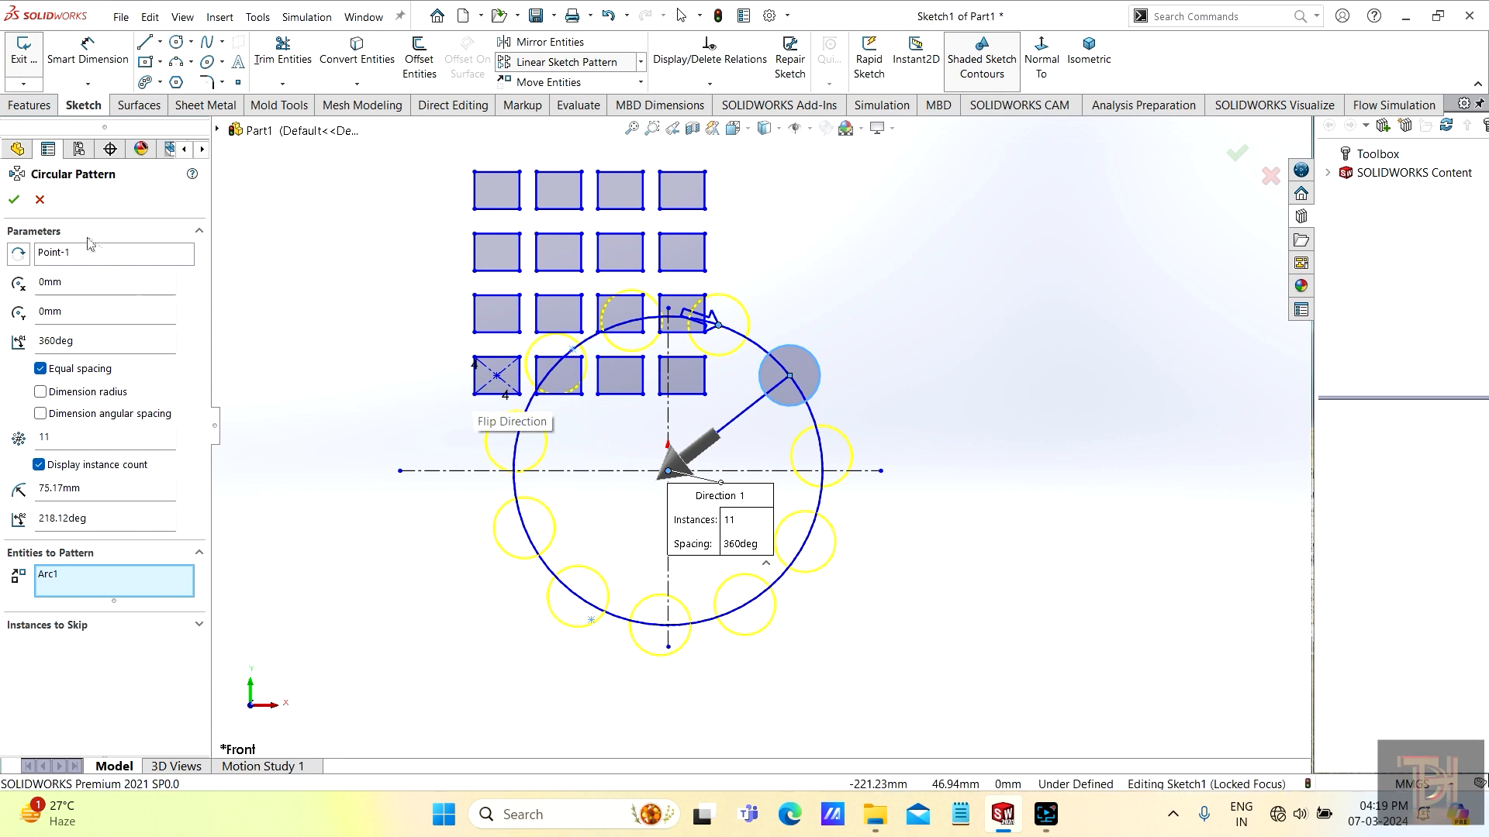
click(14, 201)
scroll(672, 465, up, 5)
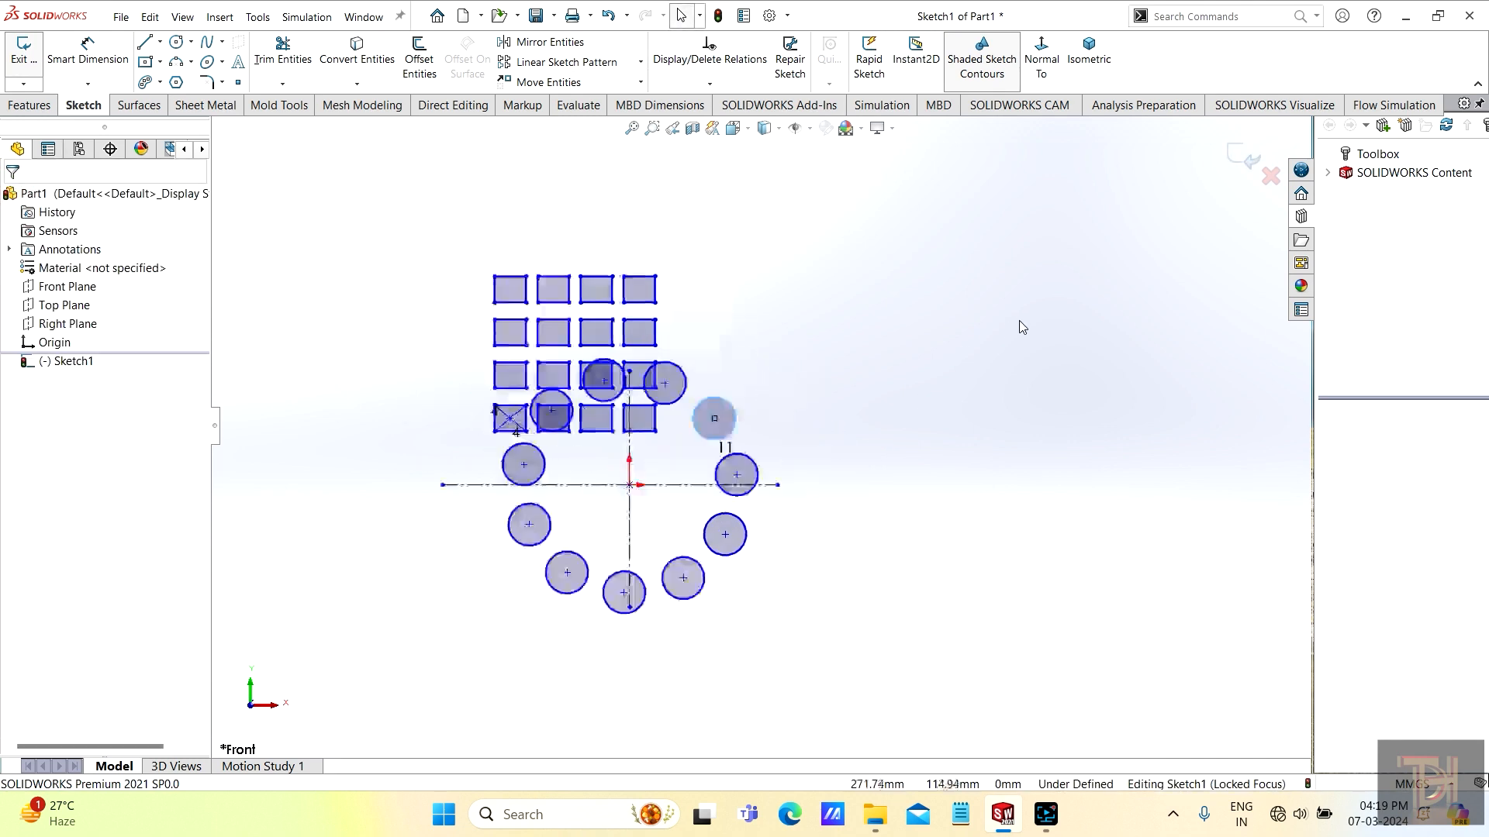